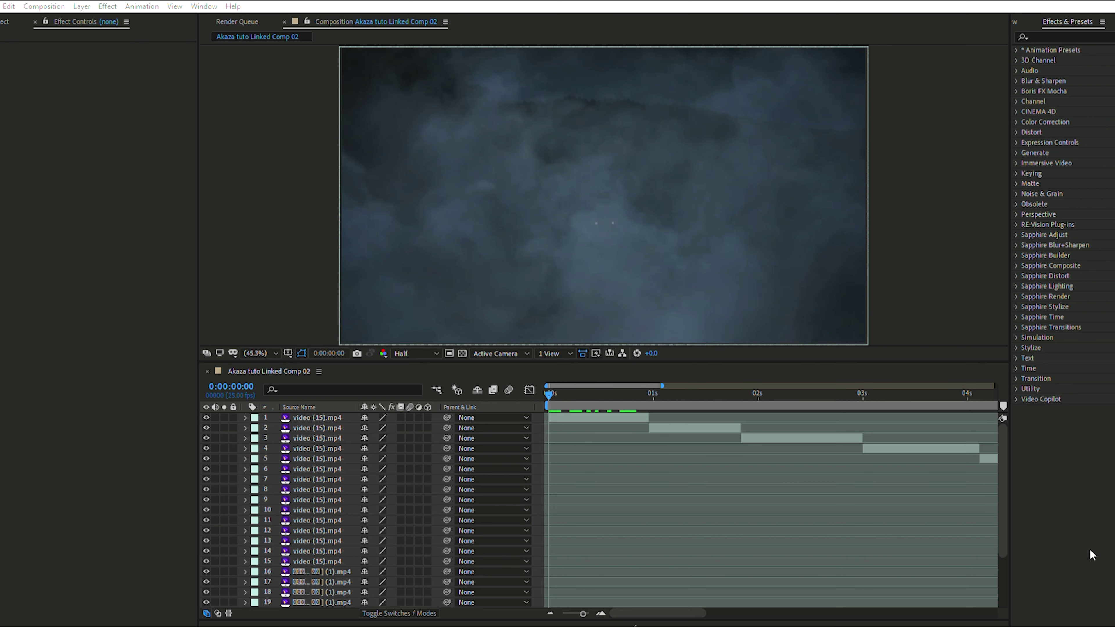
pyautogui.click(603, 490)
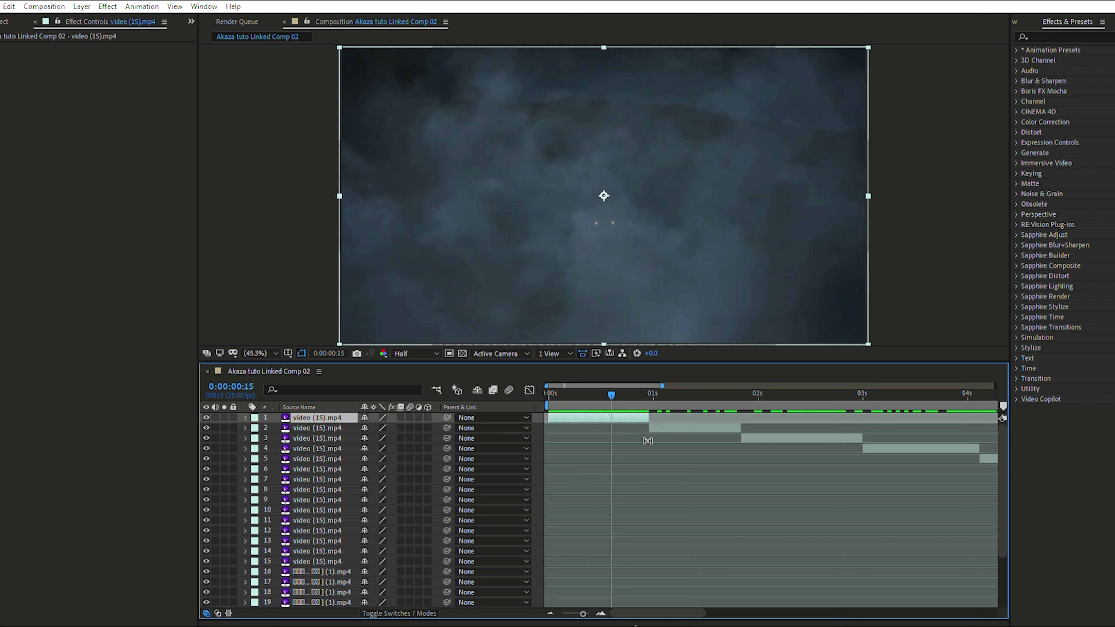
pyautogui.hotkey('ctrl', 'shift', 'd')
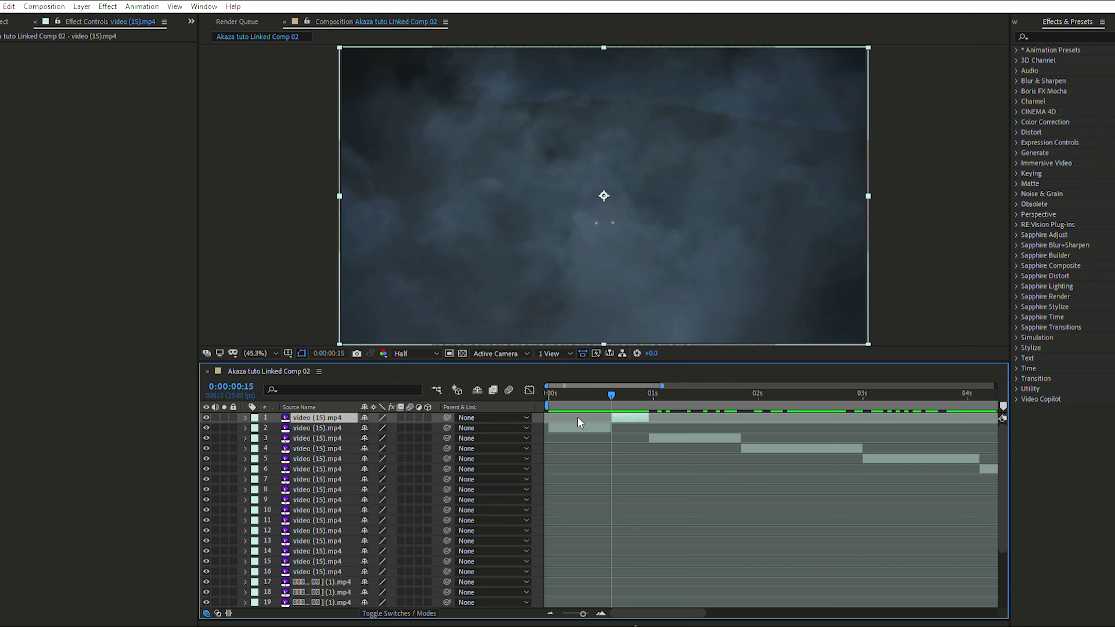
pyautogui.hotkey('ctrl', 'z')
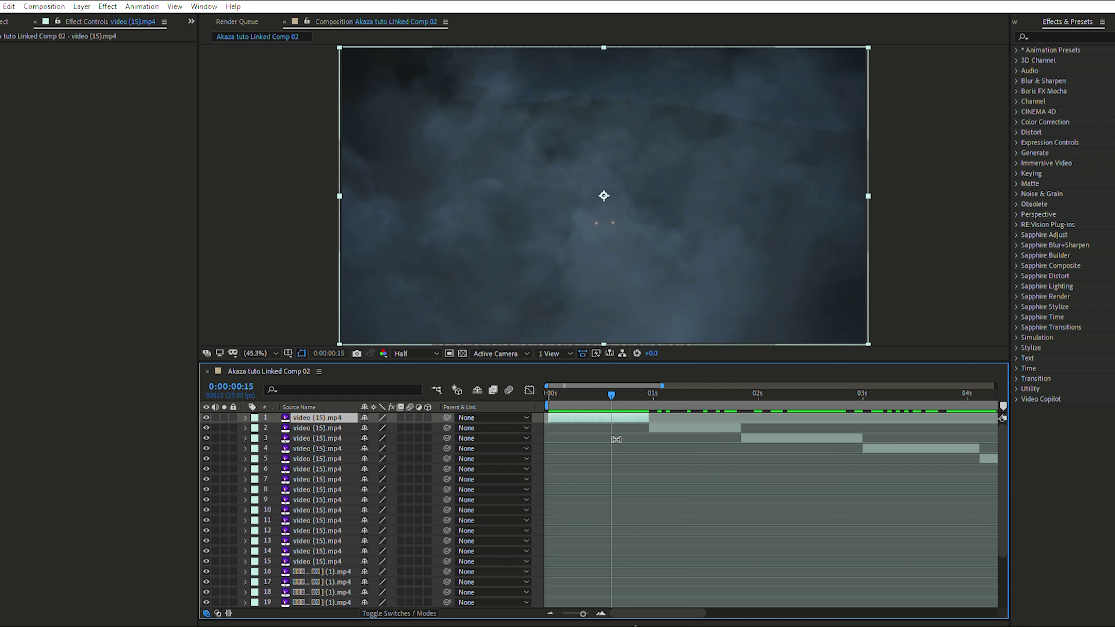
# Select the second clip in the main composition and move the current time to its first frame at 0:00:00:24.
pyautogui.press('pageup')
pyautogui.press('Home')
pyautogui.moveTo(566, 391); pyautogui.dragTo(648, 454)
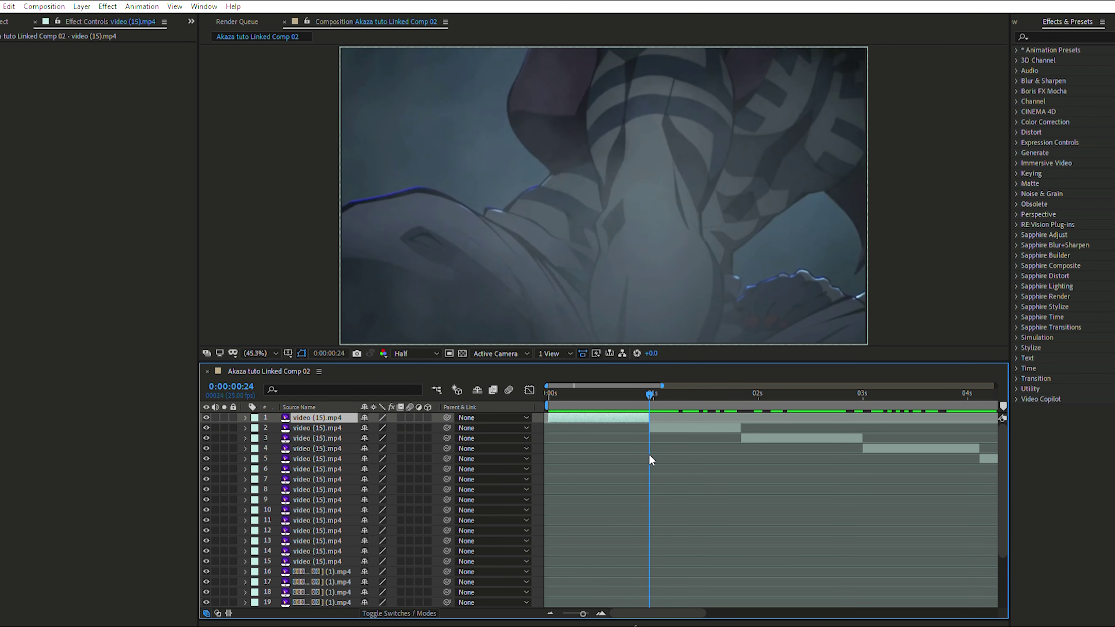
pyautogui.click(665, 424)
pyautogui.moveTo(649, 390); pyautogui.dragTo(652, 455)
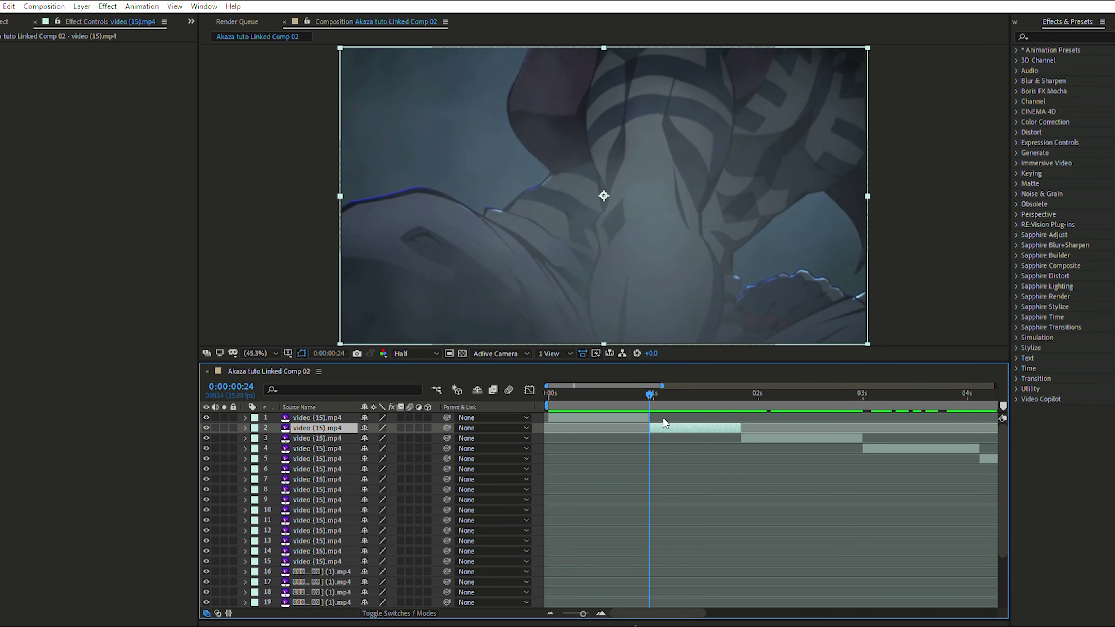
pyautogui.moveTo(665, 395); pyautogui.dragTo(608, 433)
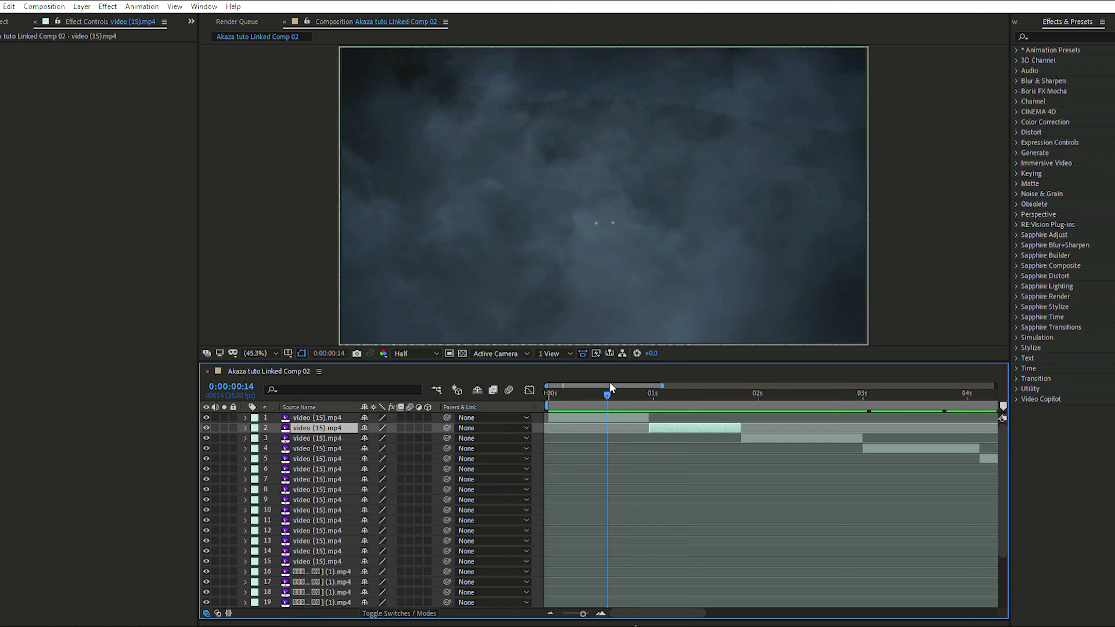
pyautogui.press('i')
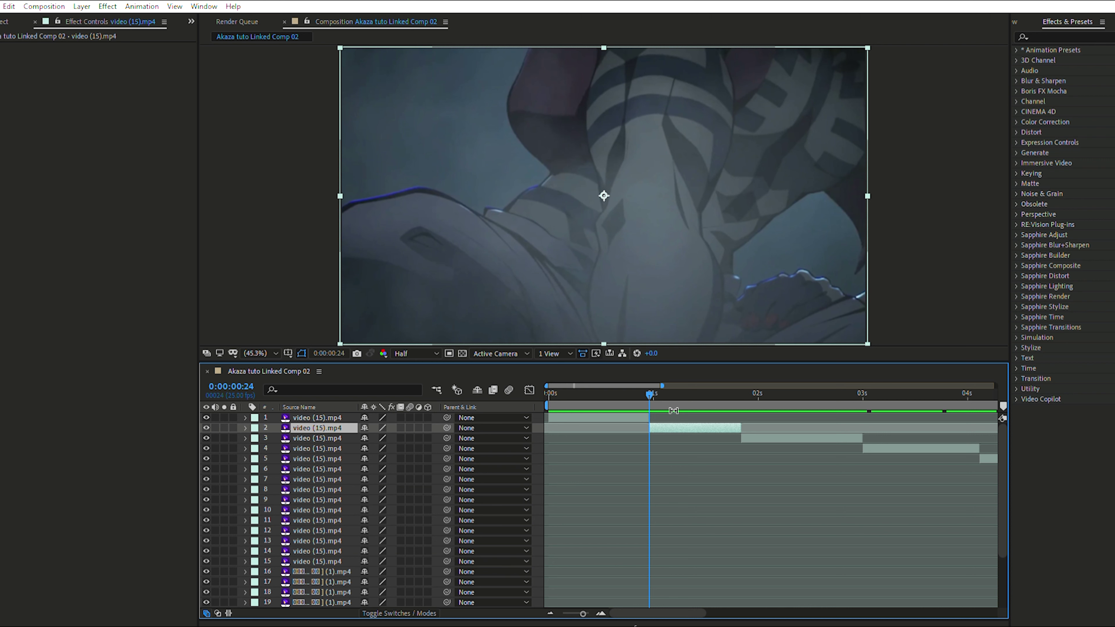
pyautogui.hotkey('ctrl', 'shift', 'c')
pyautogui.press('Return')
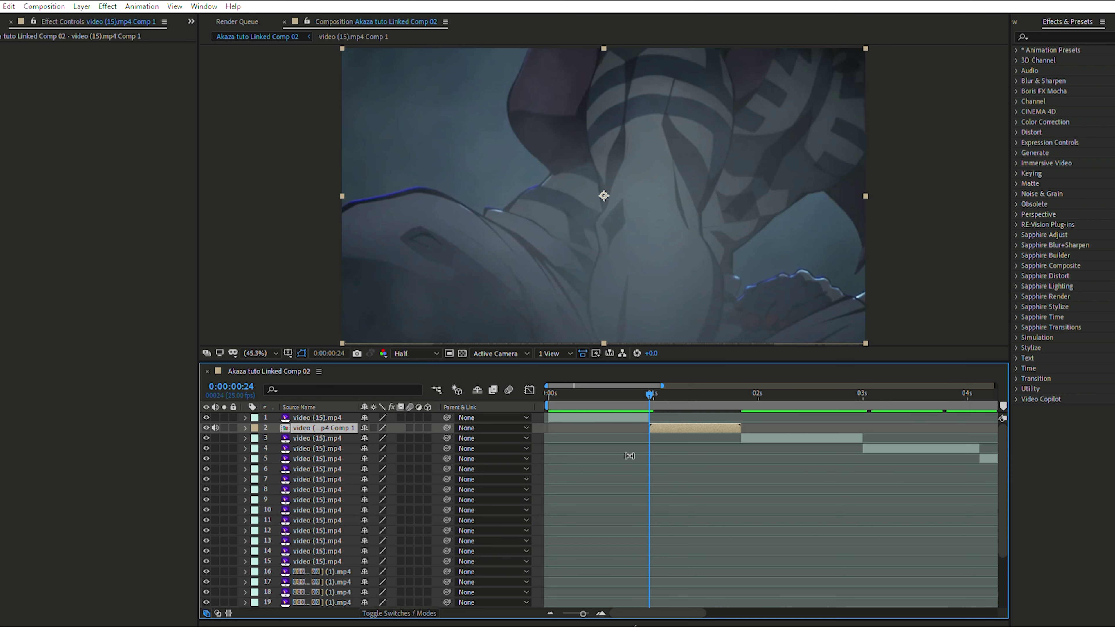
pyautogui.hotkey('ctrl', 'z')
# Pre-compose the second clip into its own composition, open it and select the clip inside.
pyautogui.hotkey('ctrl', 'shift', 'c')
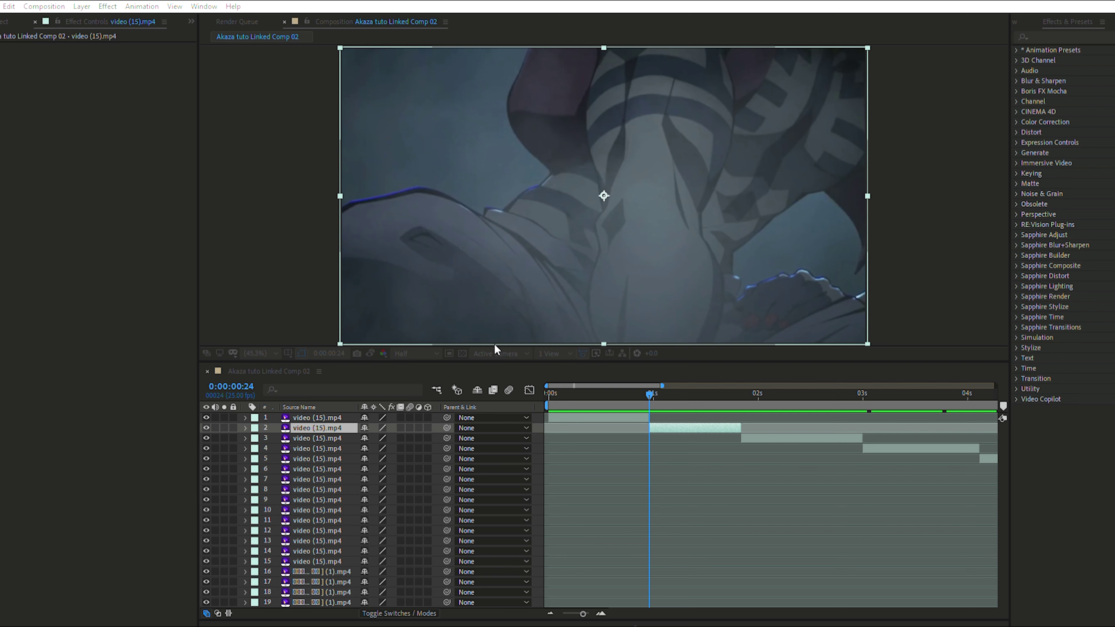
pyautogui.press('Return')
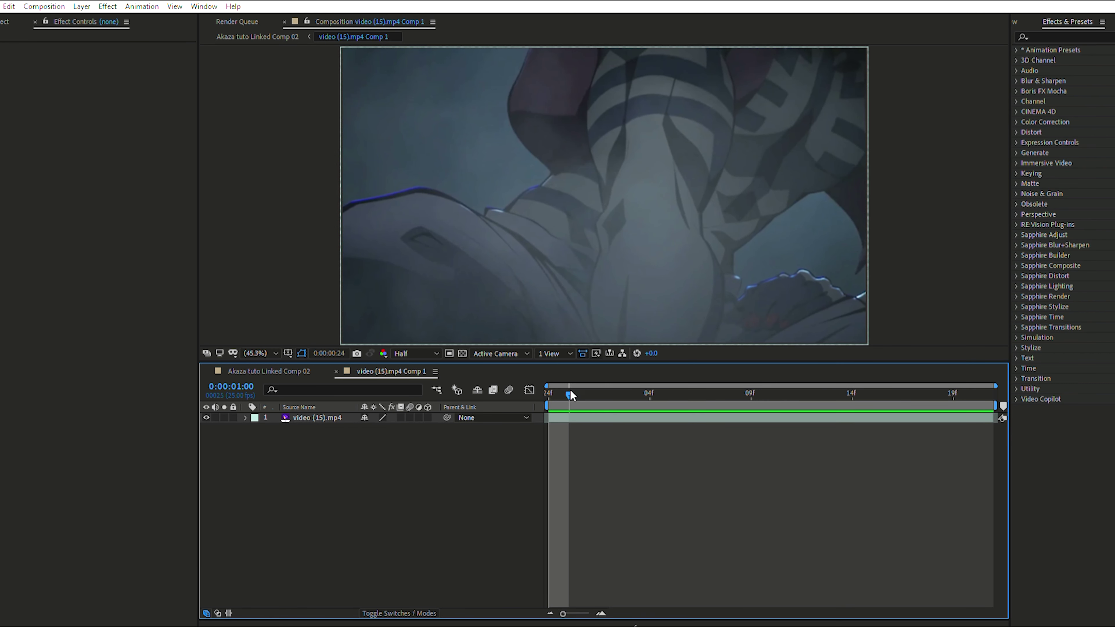
pyautogui.press('space')
pyautogui.click(586, 415)
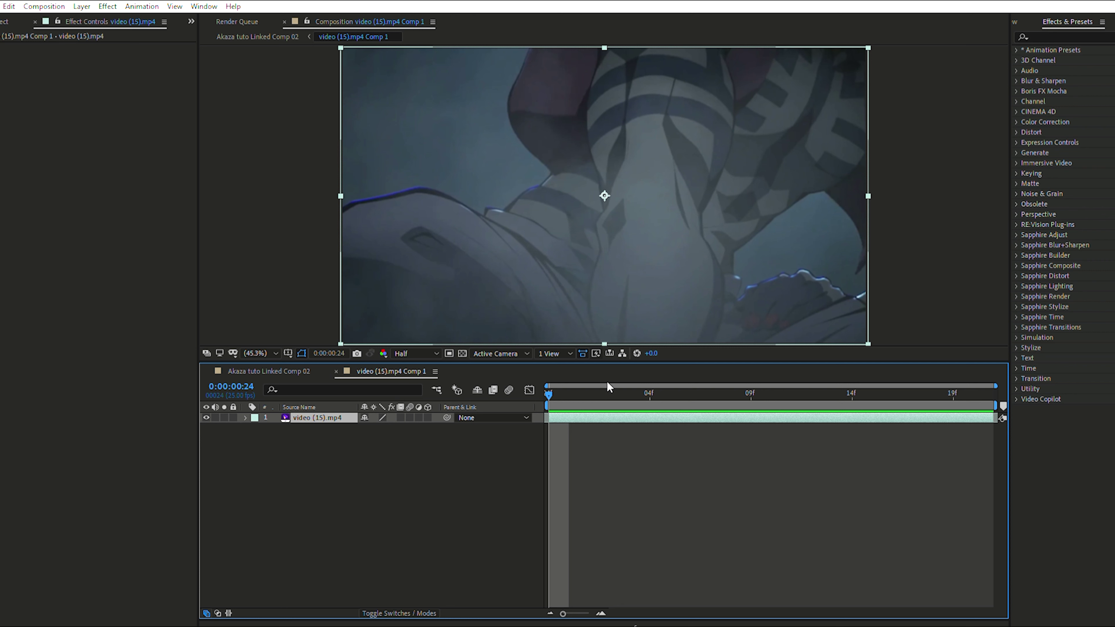
# Advance frame by frame from the clip's start to the next new drawing and split the layer at 0:00:01:02.
pyautogui.click(1027, 19)
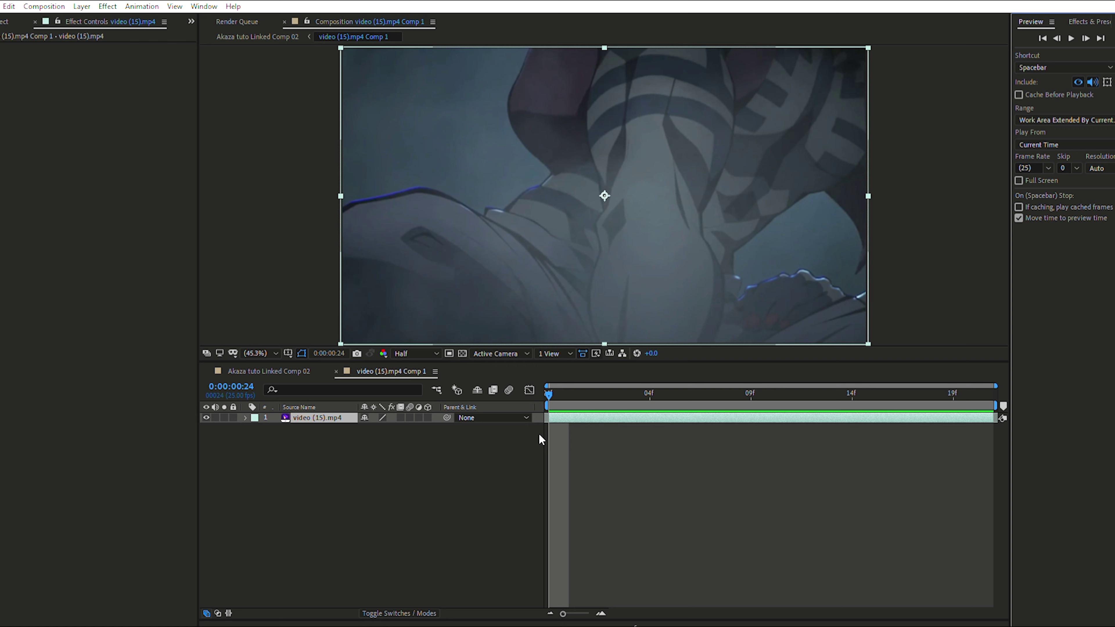
pyautogui.moveTo(556, 383); pyautogui.dragTo(488, 424)
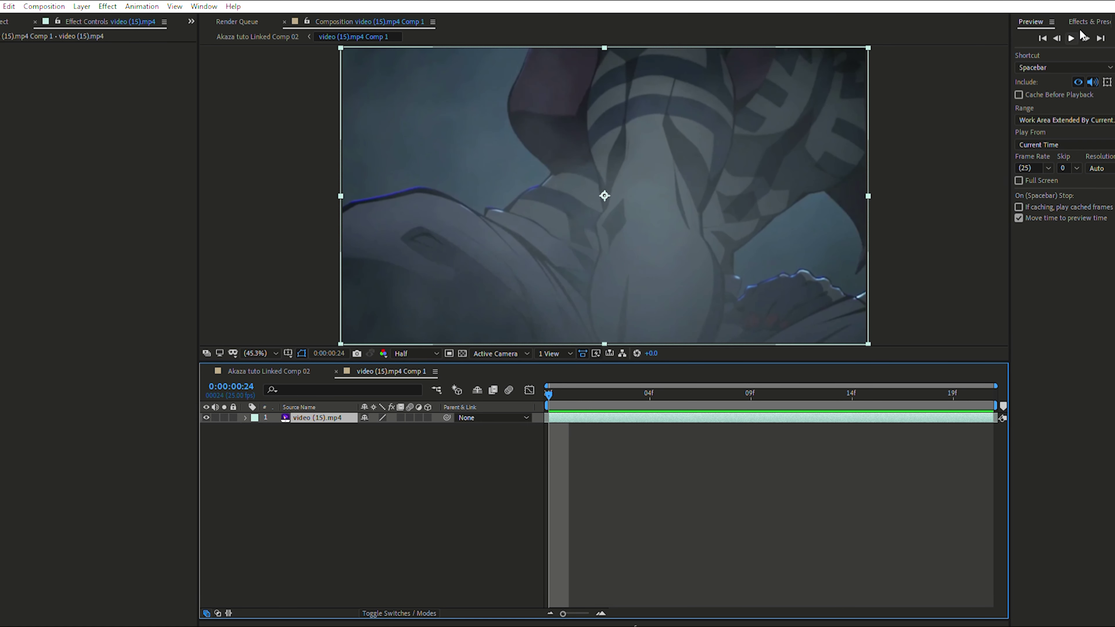
pyautogui.click(1086, 27)
pyautogui.click(1086, 26)
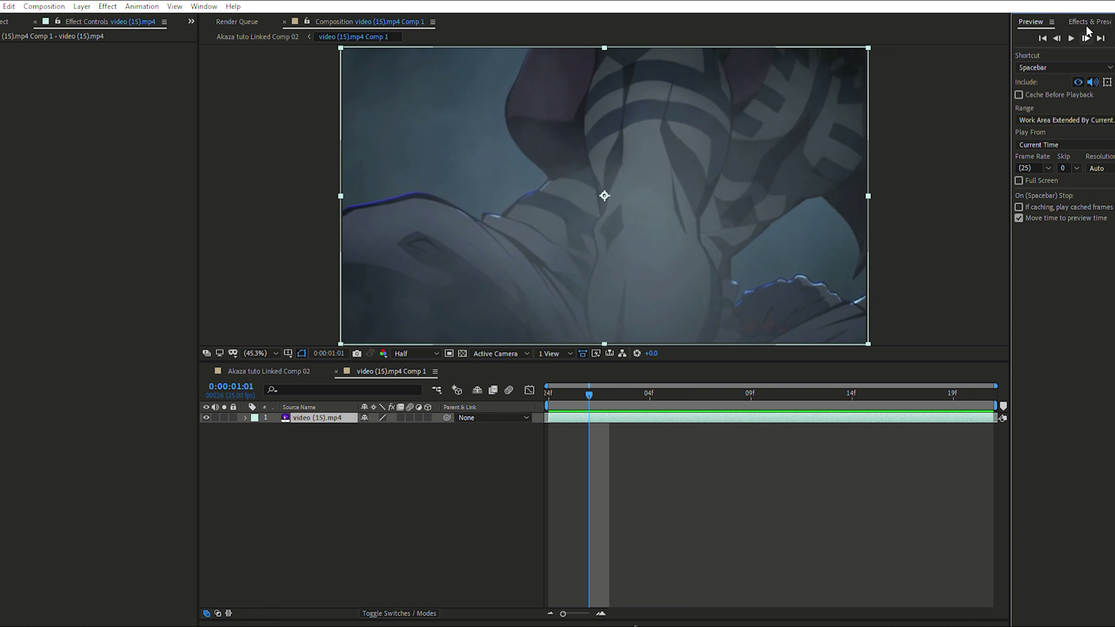
pyautogui.click(1086, 26)
pyautogui.hotkey('ctrl', 'shift', 'd')
# Split the remaining clip at the next two drawing changes, at 0:00:01:06 and 0:00:01:09.
pyautogui.click(1086, 26)
pyautogui.click(1086, 26)
pyautogui.click(1086, 26)
pyautogui.click(1086, 27)
pyautogui.hotkey('ctrl', 'shift', 'd')
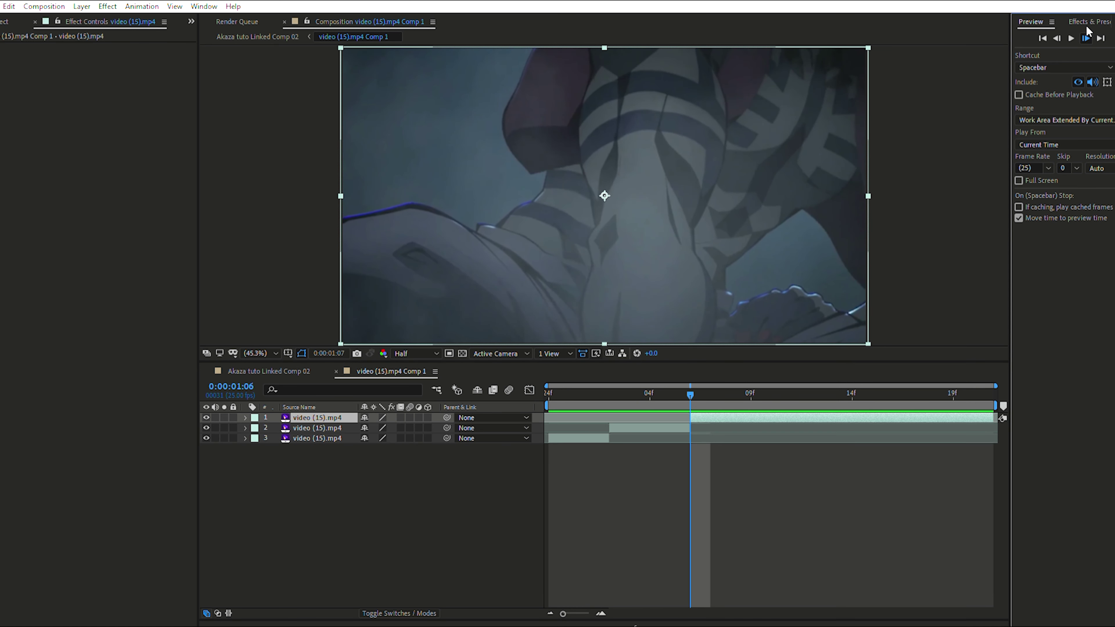
pyautogui.click(1086, 26)
pyautogui.click(1086, 26)
pyautogui.click(1086, 26)
pyautogui.hotkey('ctrl', 'shift', 'd')
# Split the remaining clip at the following drawing changes, at 0:00:01:13 and 0:00:01:17.
pyautogui.click(1086, 26)
pyautogui.click(1086, 26)
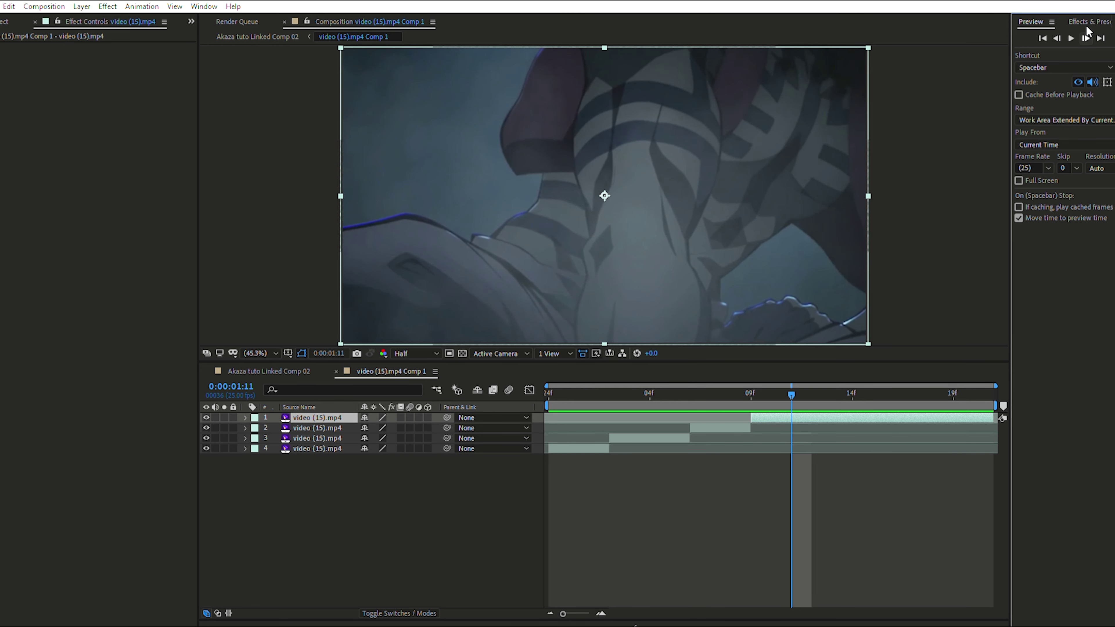
pyautogui.click(1086, 26)
pyautogui.click(1086, 26)
pyautogui.hotkey('ctrl', 'shift', 'd')
pyautogui.click(1086, 26)
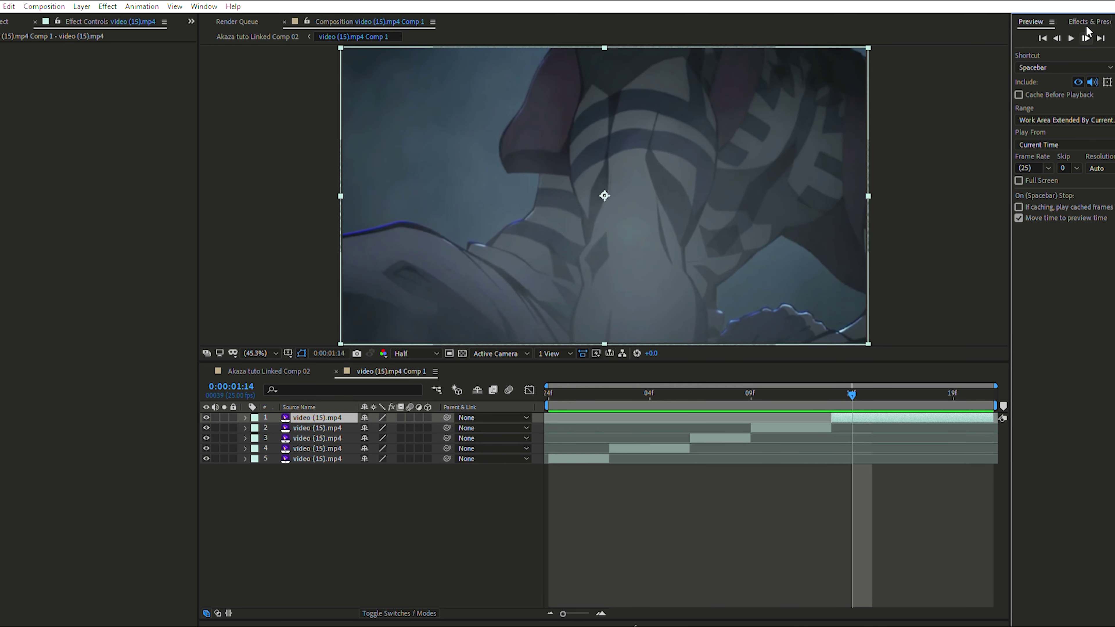
pyautogui.click(1086, 25)
pyautogui.click(1086, 26)
# Split the last segment at 0:00:01:19 and step through to the composition's end to check for further drawing changes.
pyautogui.click(1086, 25)
pyautogui.hotkey('ctrl', 'shift', 'd')
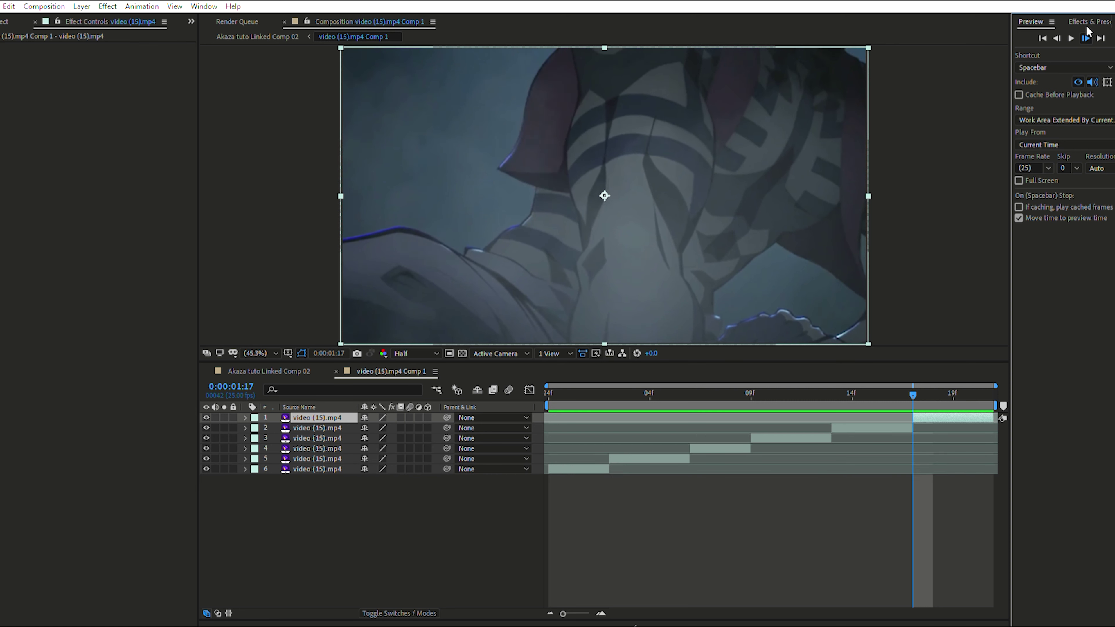
pyautogui.click(1086, 26)
pyautogui.click(1086, 25)
pyautogui.click(1086, 26)
pyautogui.click(1056, 27)
pyautogui.click(1056, 27)
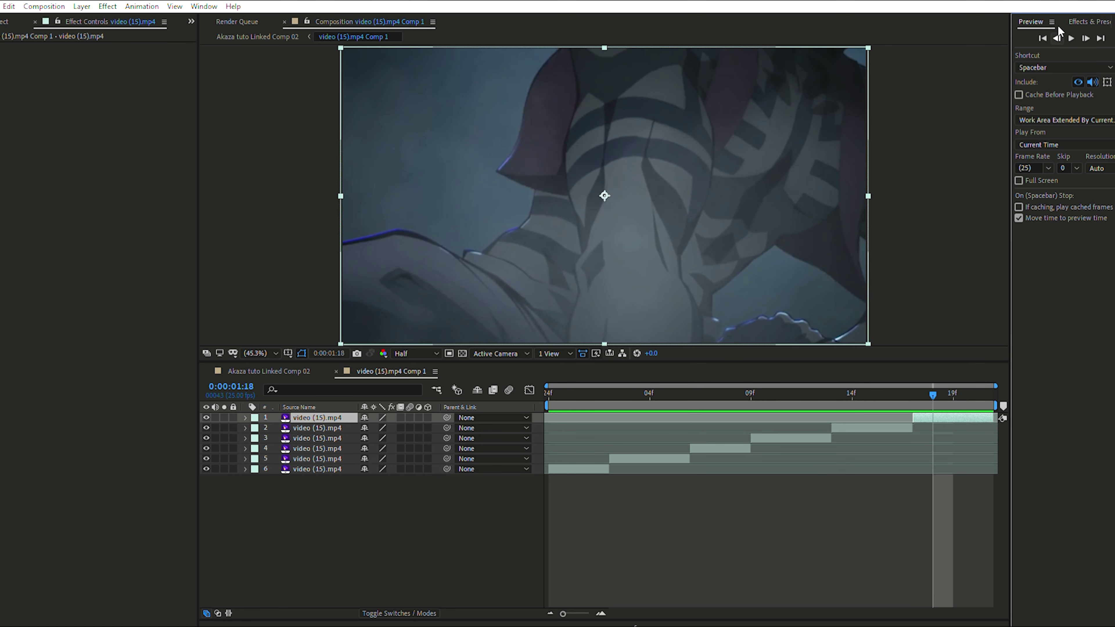
pyautogui.click(1059, 24)
pyautogui.click(1086, 25)
pyautogui.click(1086, 25)
pyautogui.hotkey('ctrl', 'shift', 'd')
pyautogui.click(1086, 25)
pyautogui.click(1087, 25)
pyautogui.click(1086, 24)
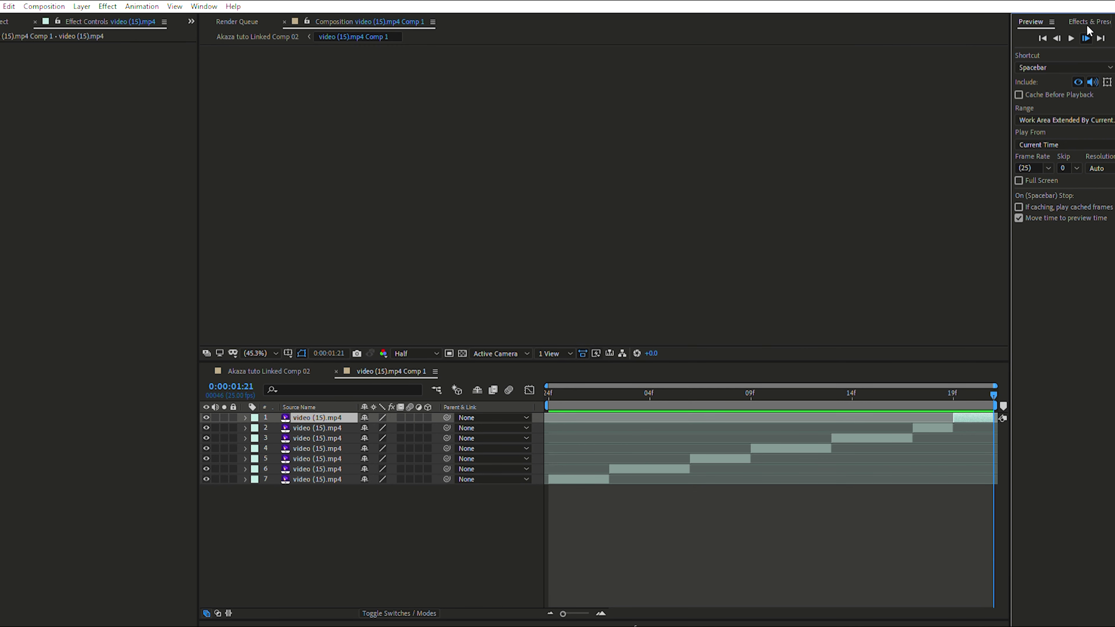
# Play back and scrub the split clip to check the cuts against the drawing changes.
pyautogui.click(982, 403)
pyautogui.press('space')
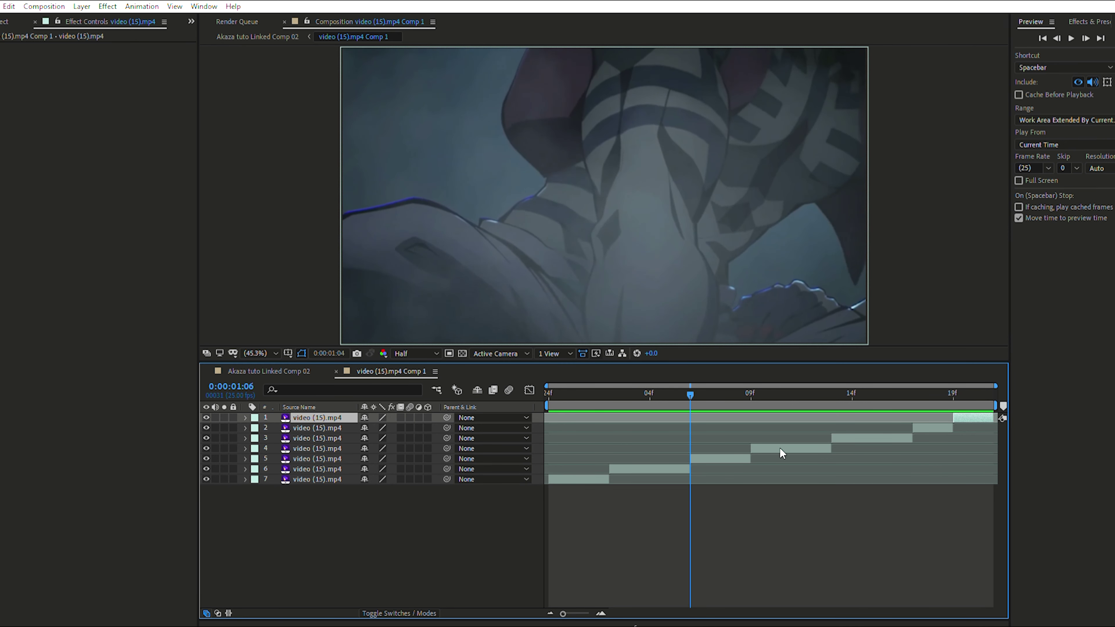
pyautogui.moveTo(711, 332); pyautogui.dragTo(948, 437)
pyautogui.press('space')
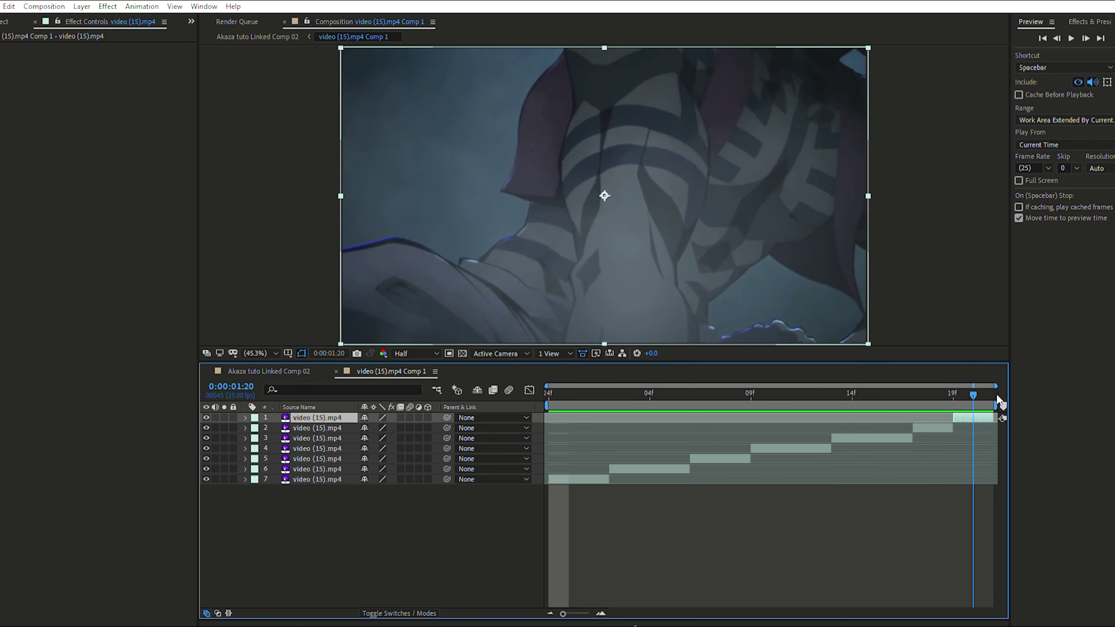
pyautogui.press('space')
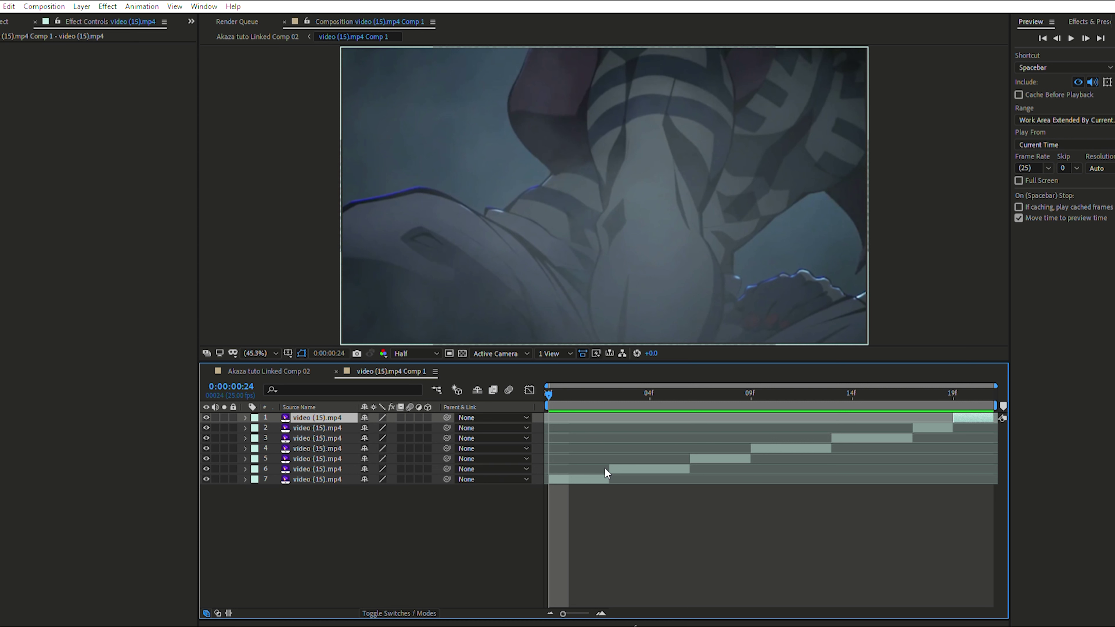
# Trim every clip segment to one frame and sequence all layers end to end, beginning with the bottom layer.
pyautogui.click(599, 478)
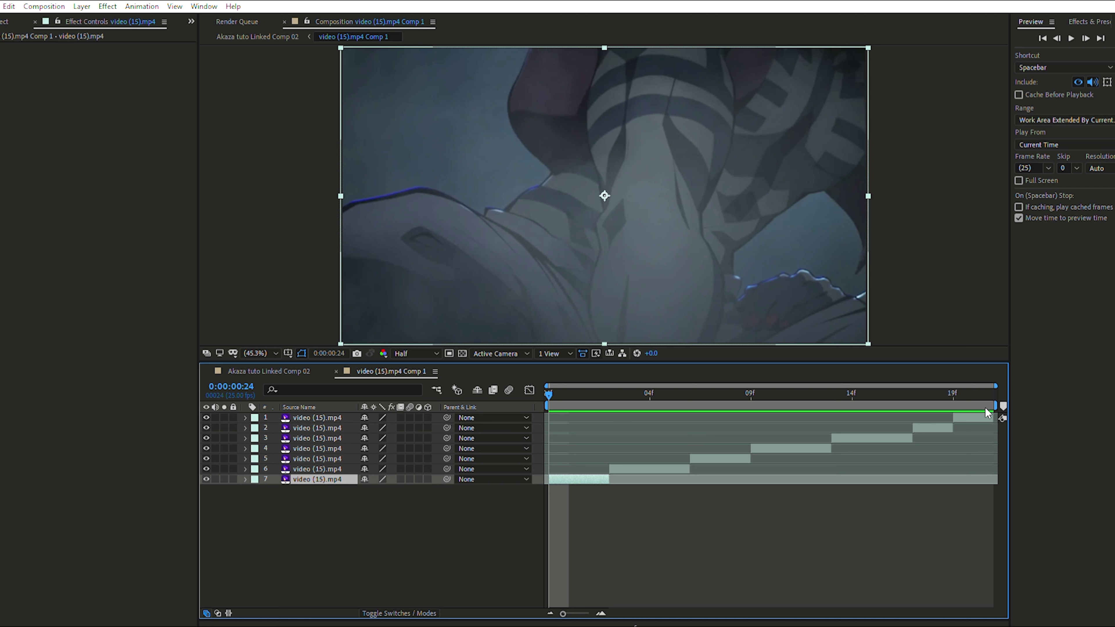
pyautogui.hotkey('ctrl', 'a')
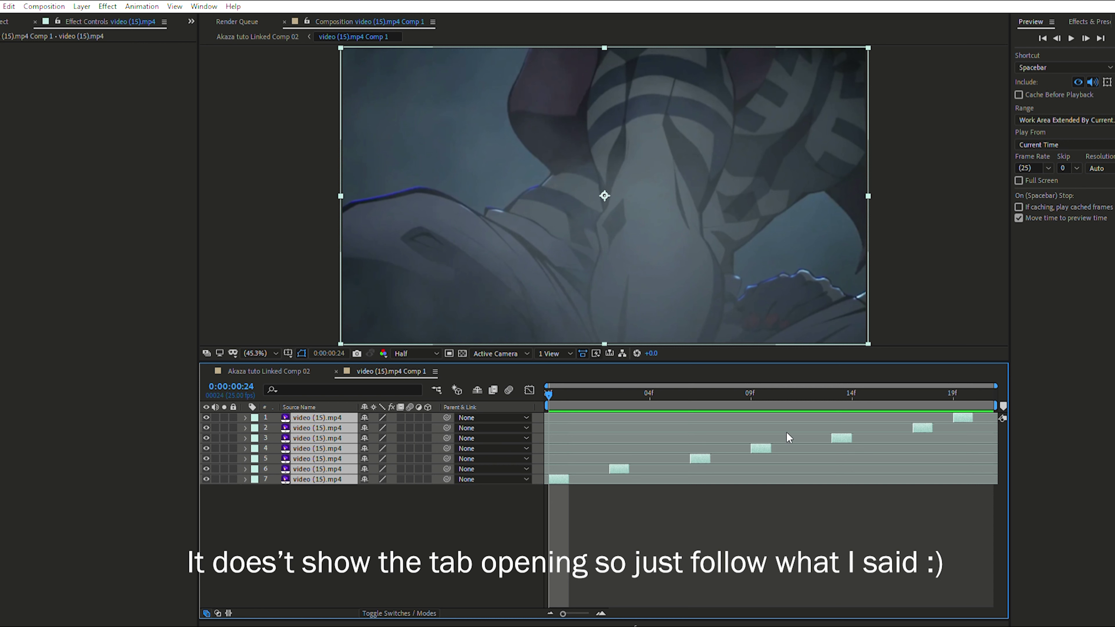
pyautogui.hotkey('ctrl', 'shift', 'c')
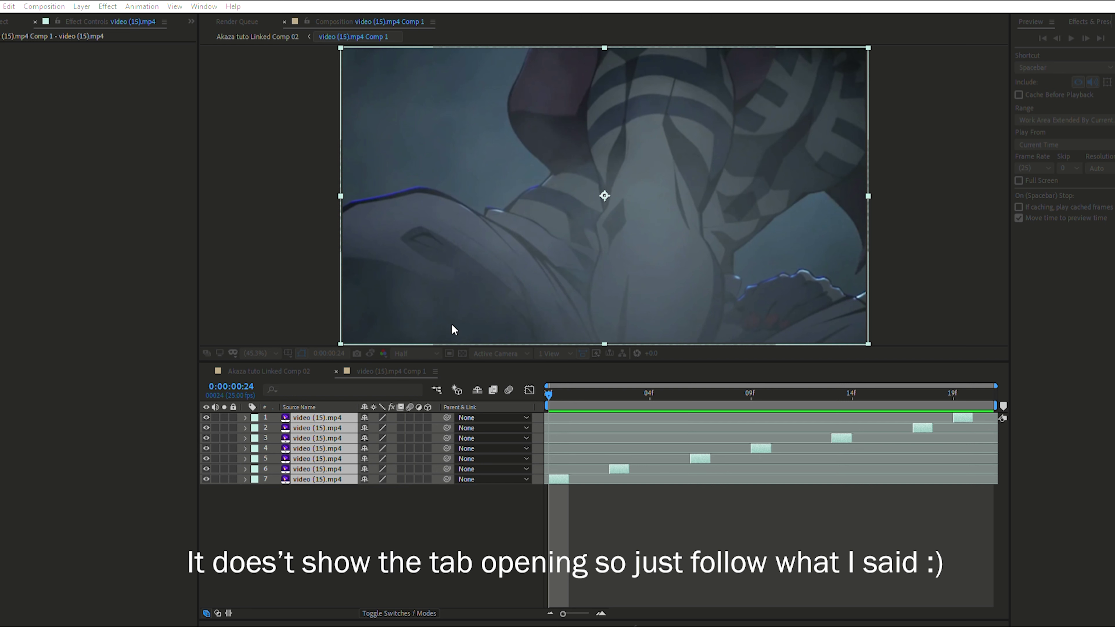
pyautogui.press('Return')
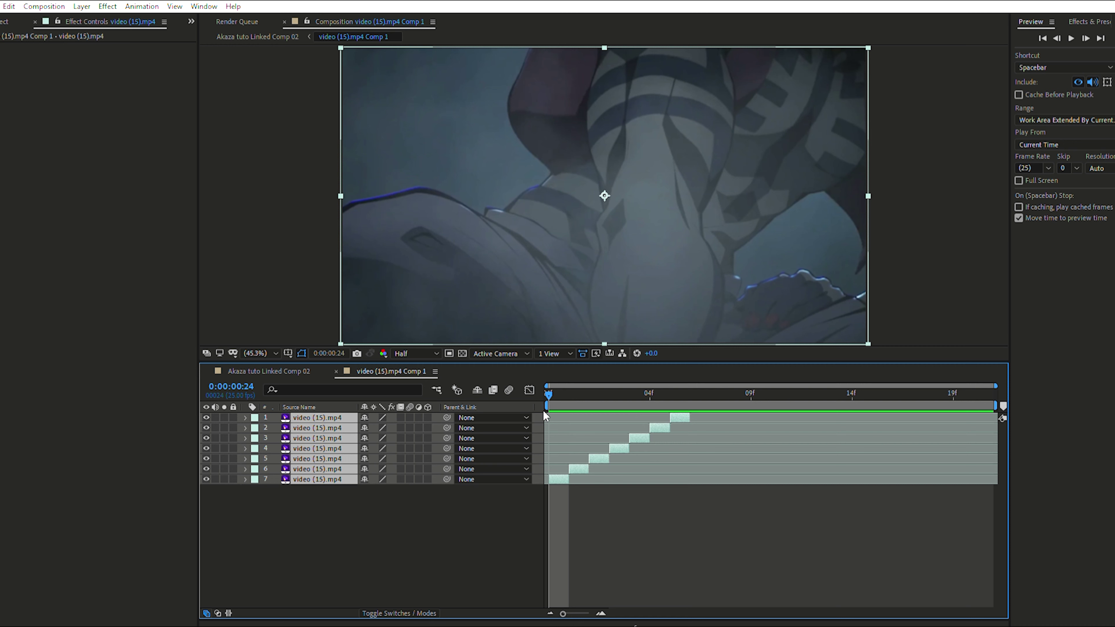
# Preview the sequenced one-frame layers and pre-compose them all into a single layer.
pyautogui.press('space')
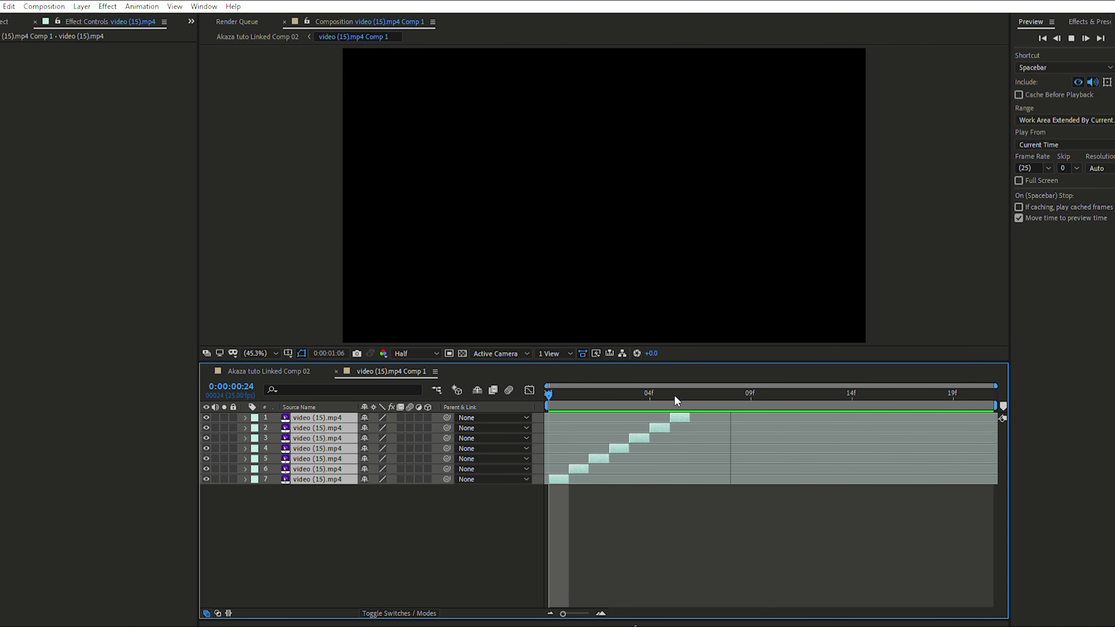
pyautogui.click(681, 397)
pyautogui.moveTo(686, 460); pyautogui.dragTo(504, 473)
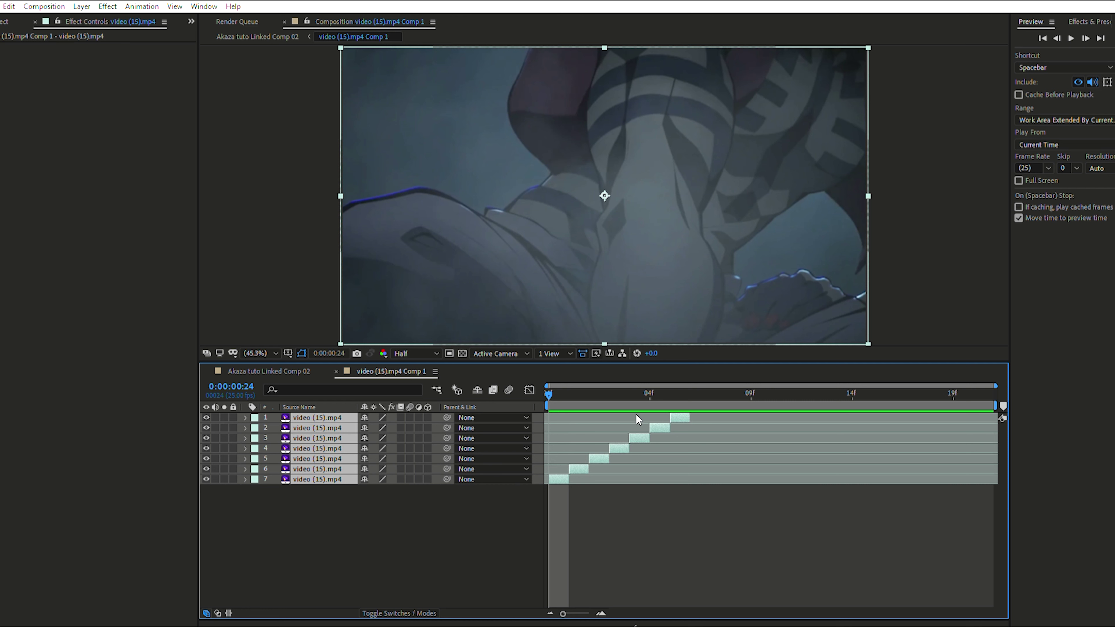
pyautogui.hotkey('ctrl', 'shift', 'c')
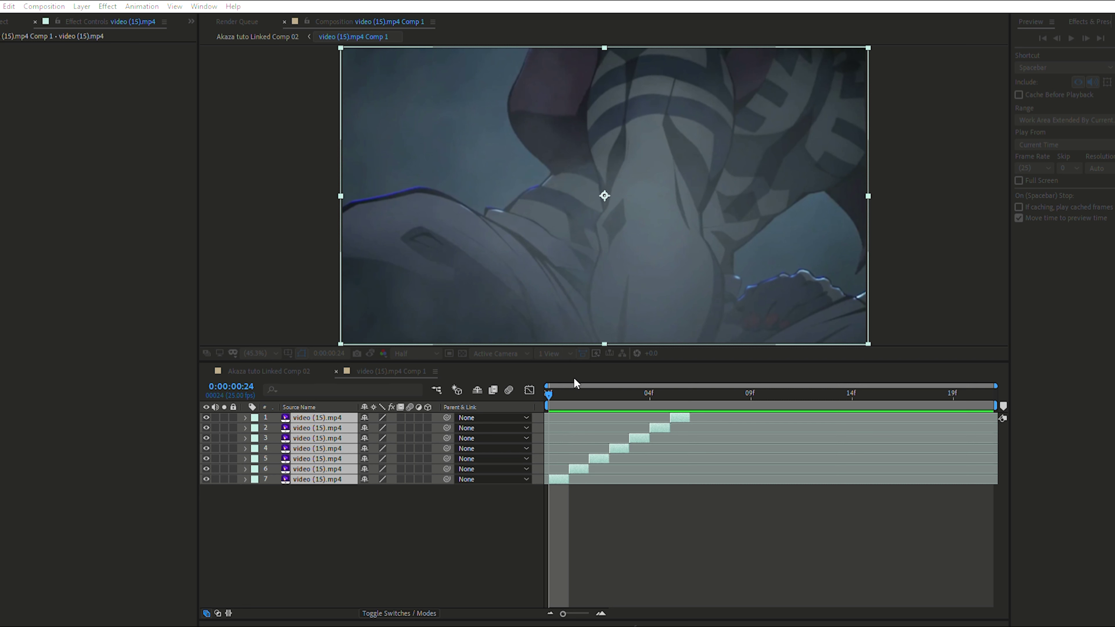
pyautogui.press('Return')
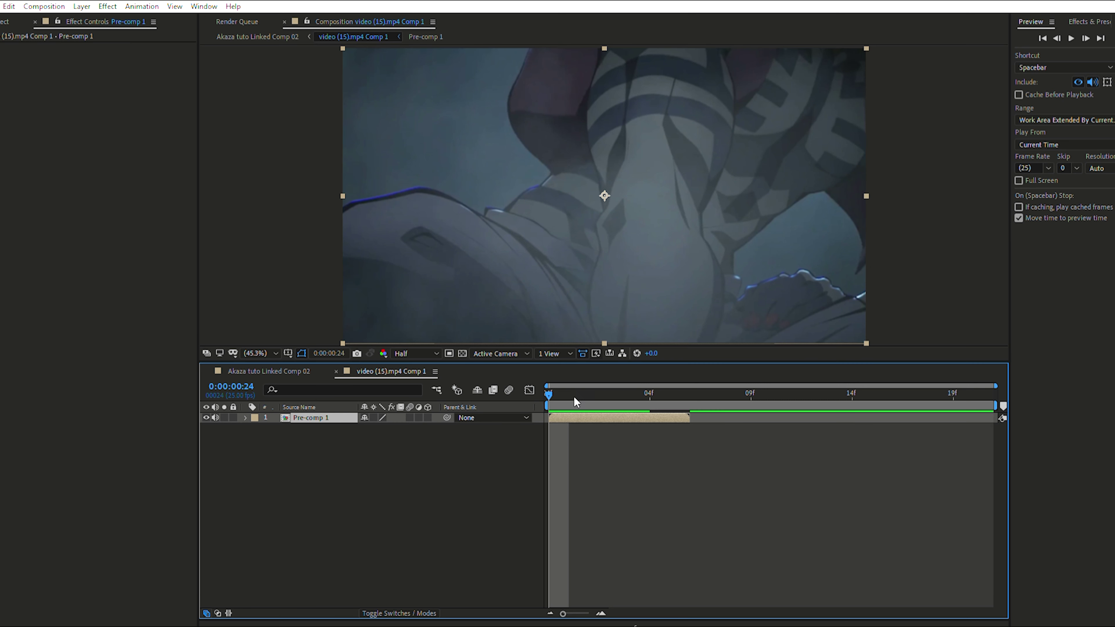
# Find the Twixtor Pro effect and apply it to the pre-composed layer.
pyautogui.click(1088, 22)
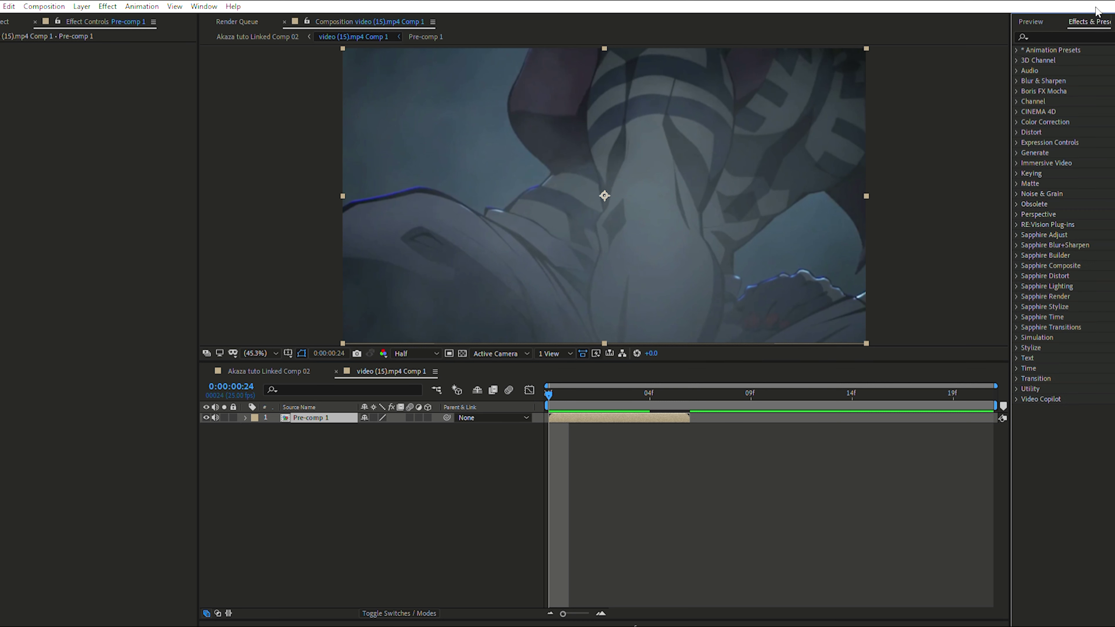
pyautogui.click(1081, 32)
pyautogui.write('twix')
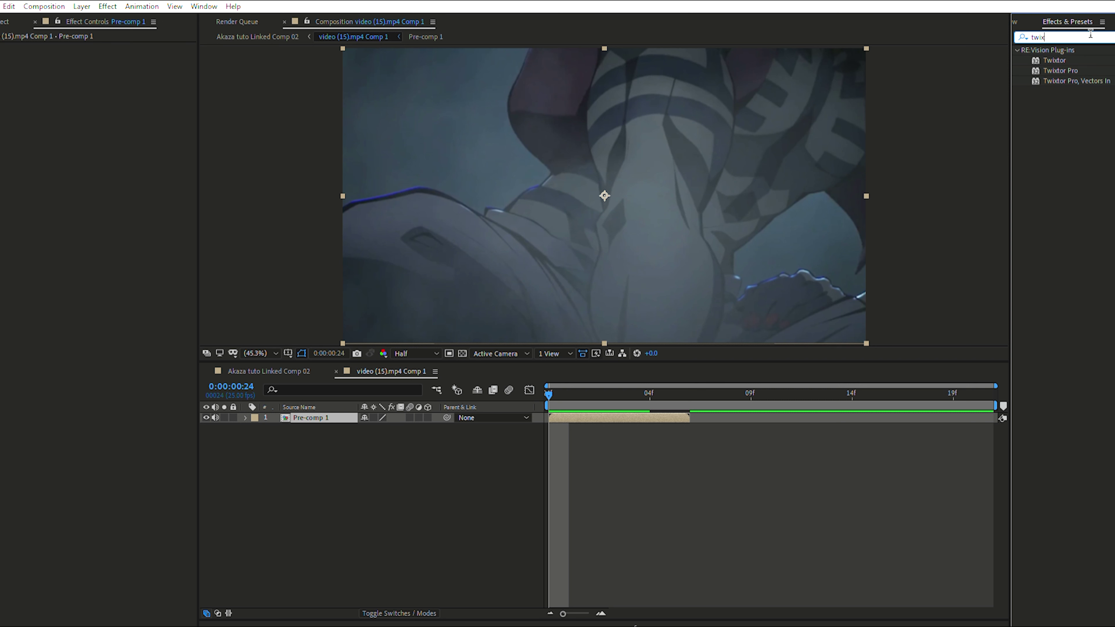
pyautogui.press('BackSpace')
pyautogui.moveTo(1060, 265); pyautogui.dragTo(612, 415)
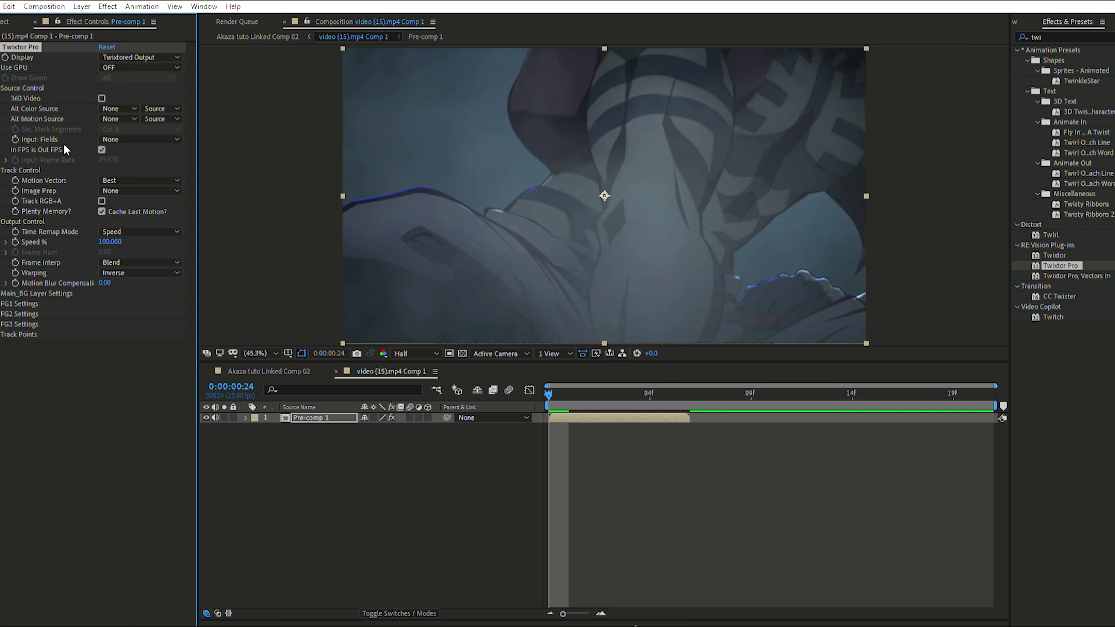
# Turn off Twixtor Pro's In FPS is Out FPS option and set the input frame rate to 25.
pyautogui.click(101, 149)
pyautogui.click(109, 158)
pyautogui.write('25')
pyautogui.press('Return')
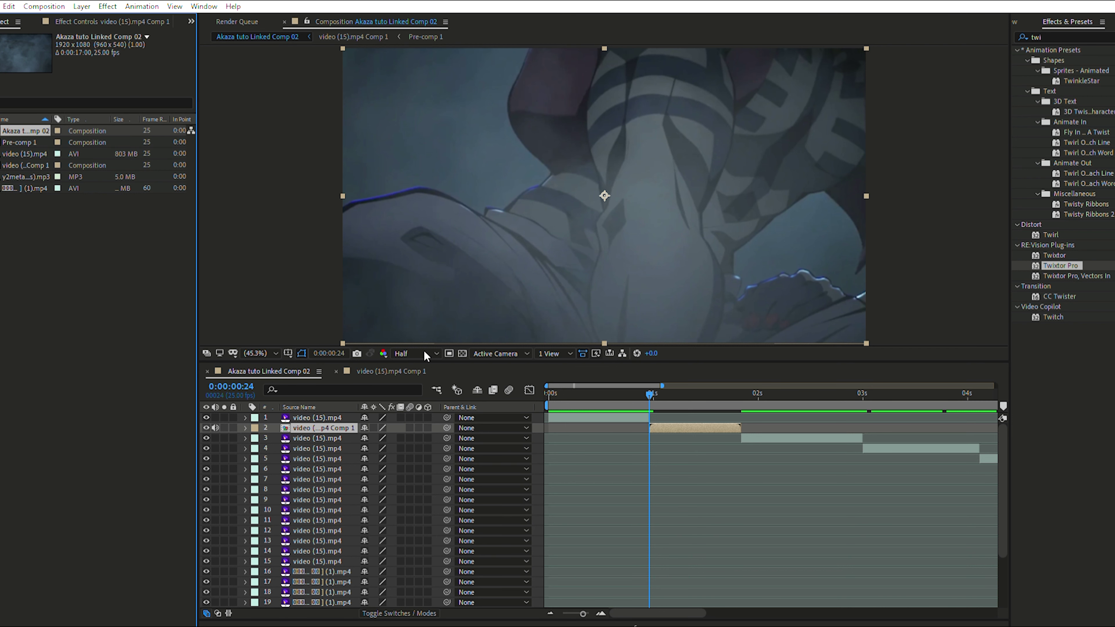
# In the nested video (15).mp4 comp, set Twixtor Pro's Frame Interp to Motion Weighted Blend and Warping to Forward.
pyautogui.click(408, 369)
pyautogui.click(564, 415)
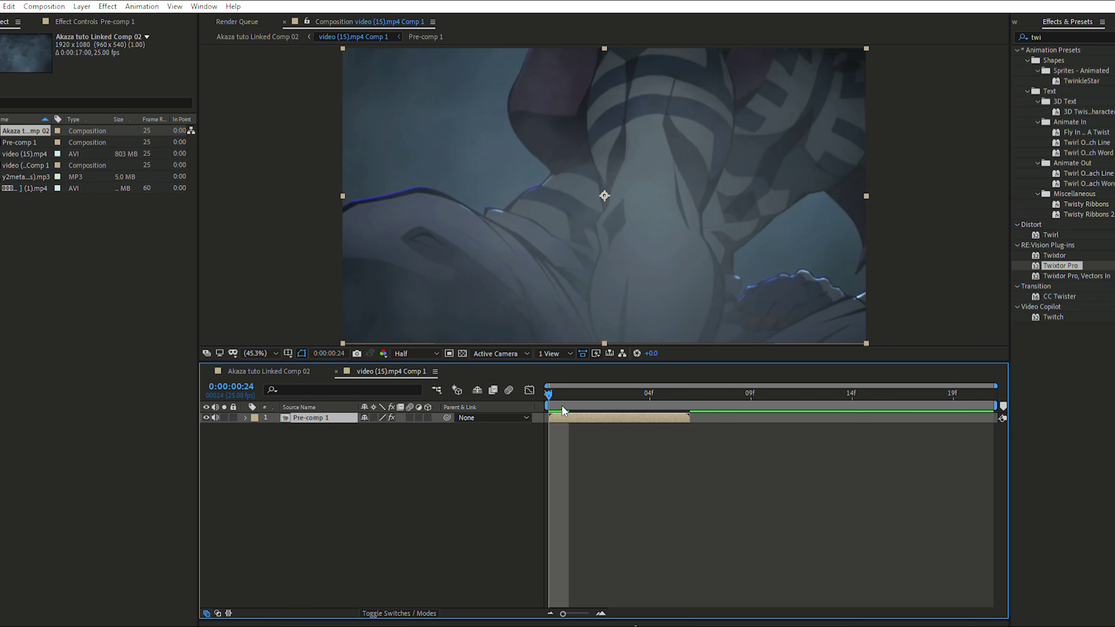
pyautogui.click(114, 14)
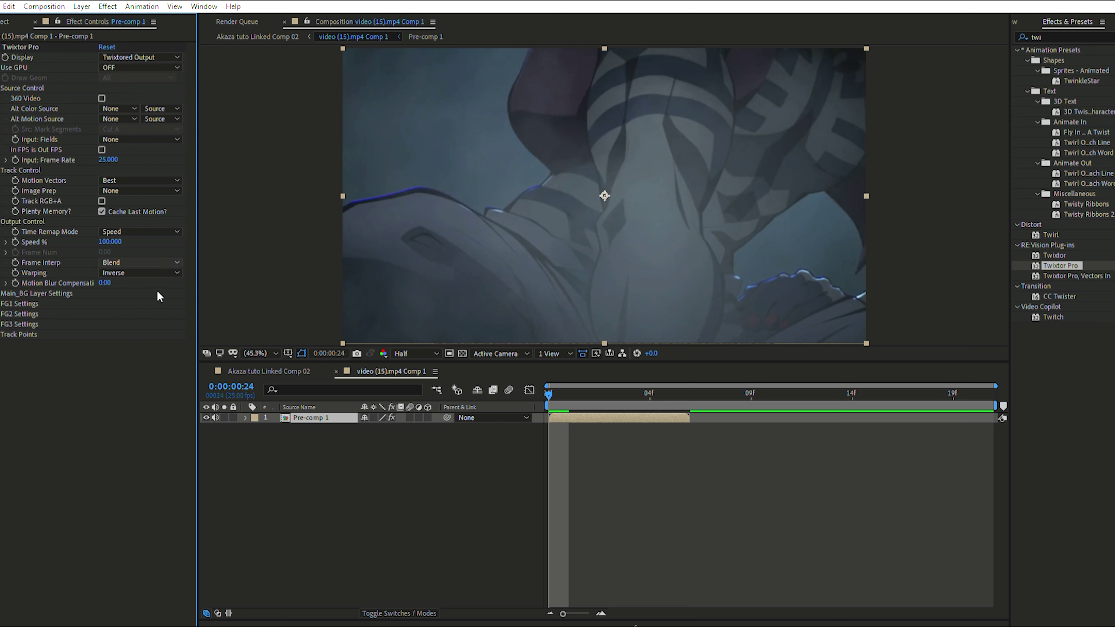
pyautogui.click(131, 262)
pyautogui.click(129, 269)
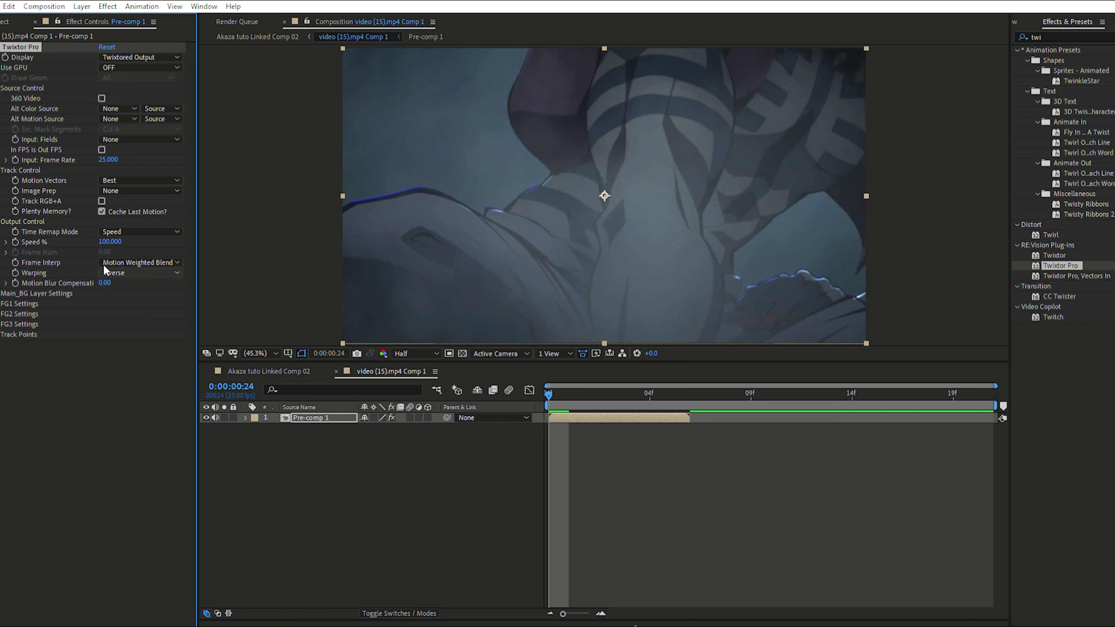
pyautogui.click(130, 268)
pyautogui.click(145, 307)
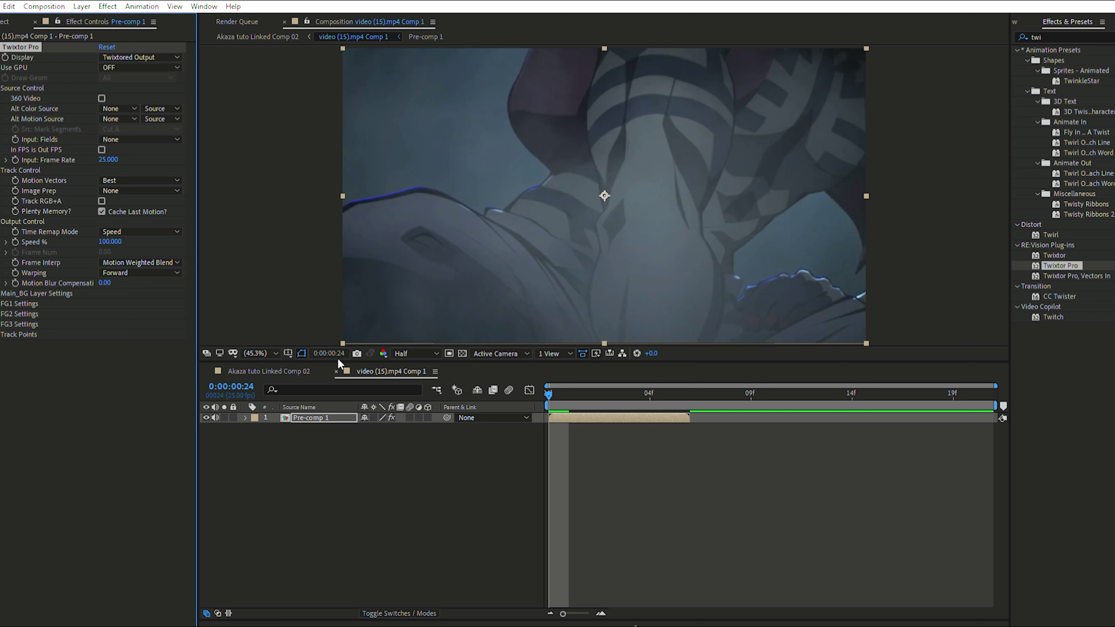
# Return to the main composition and enable time remapping on the video (15).mp4 Comp 1 layer.
pyautogui.click(337, 370)
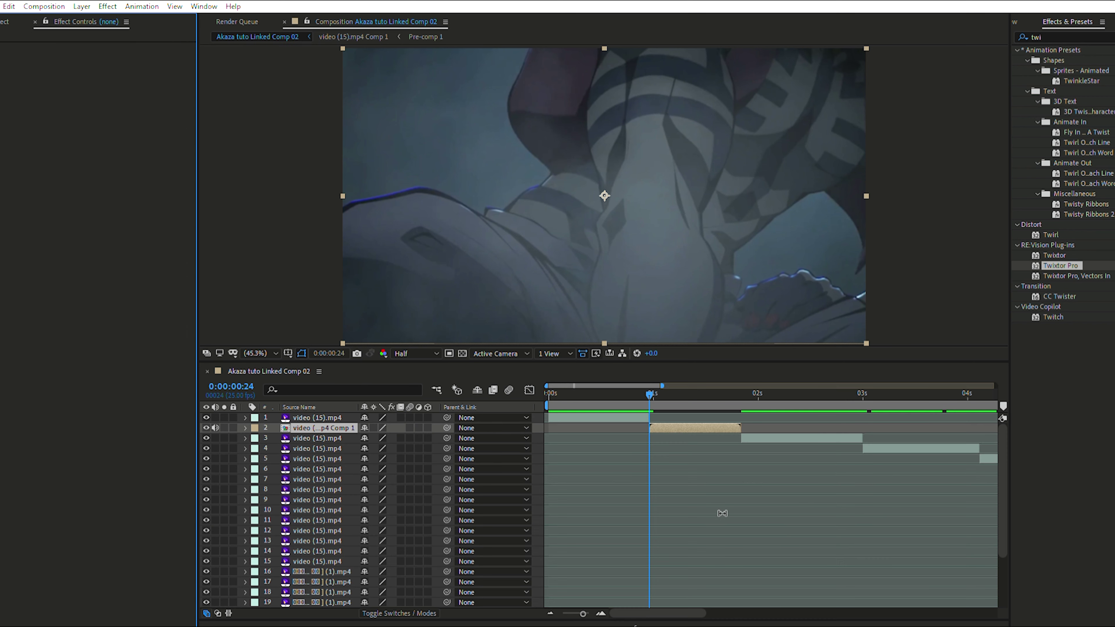
pyautogui.click(702, 422)
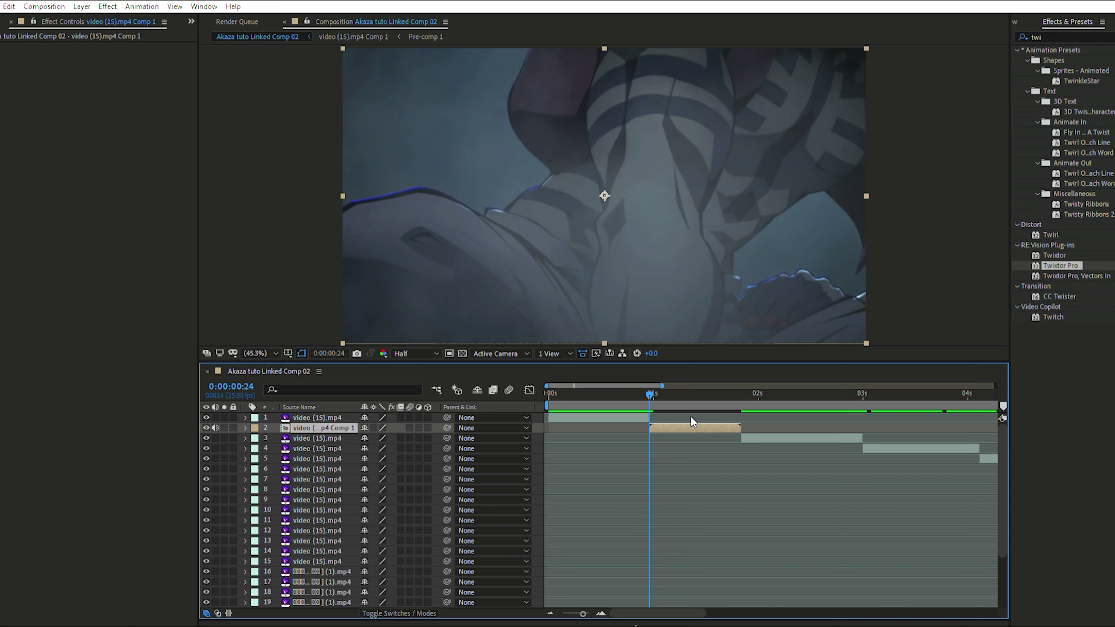
pyautogui.hotkey('ctrl', 'alt', 't')
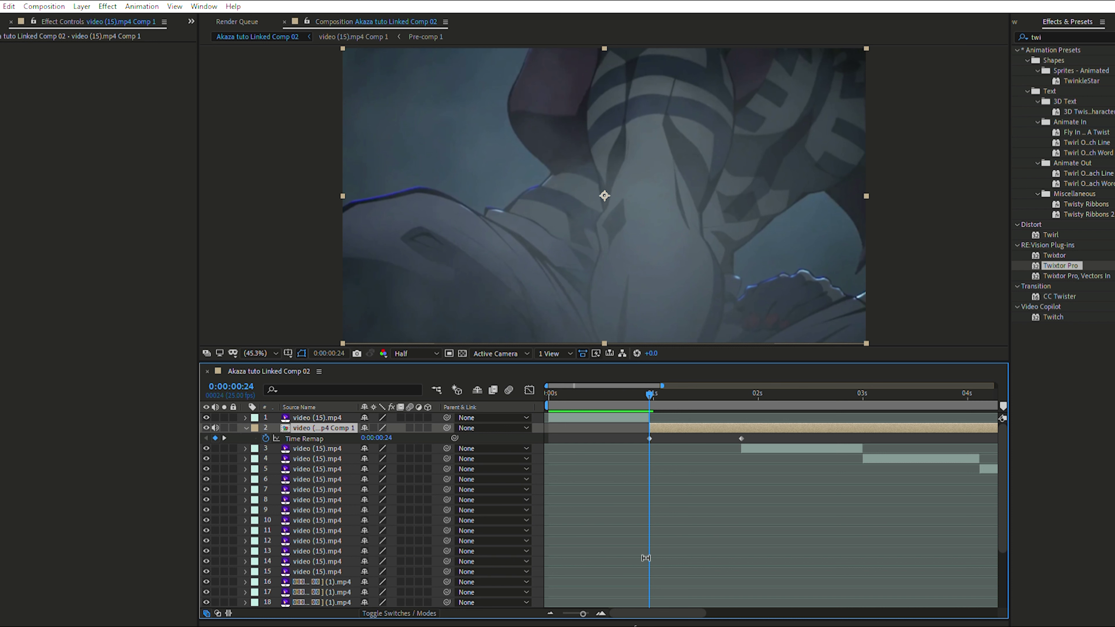
# Find the last frame of the pre-composed layer that still shows an image and add a Time Remap keyframe at 0:00:01:05.
pyautogui.click(600, 613)
pyautogui.moveTo(660, 394); pyautogui.dragTo(717, 410)
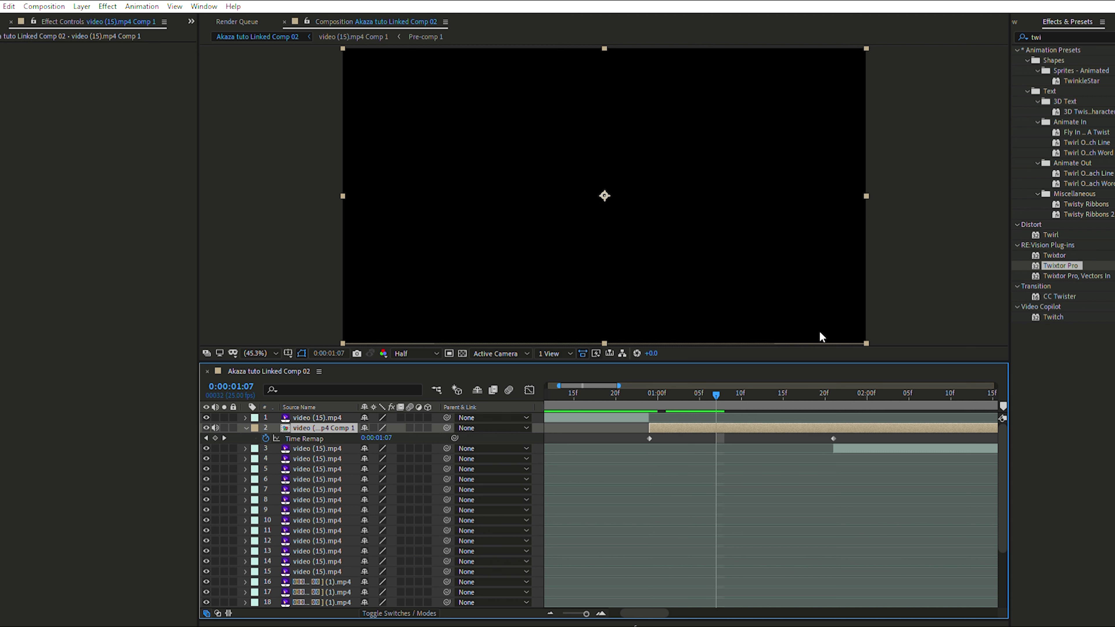
pyautogui.click(1047, 20)
pyautogui.click(1057, 38)
pyautogui.click(1056, 39)
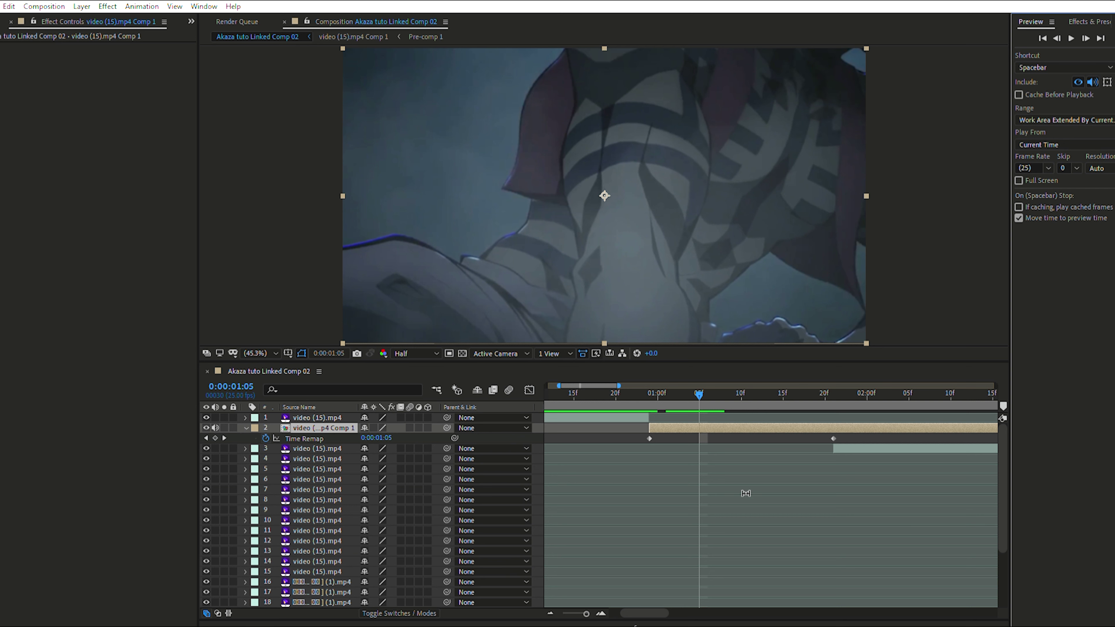
pyautogui.click(215, 438)
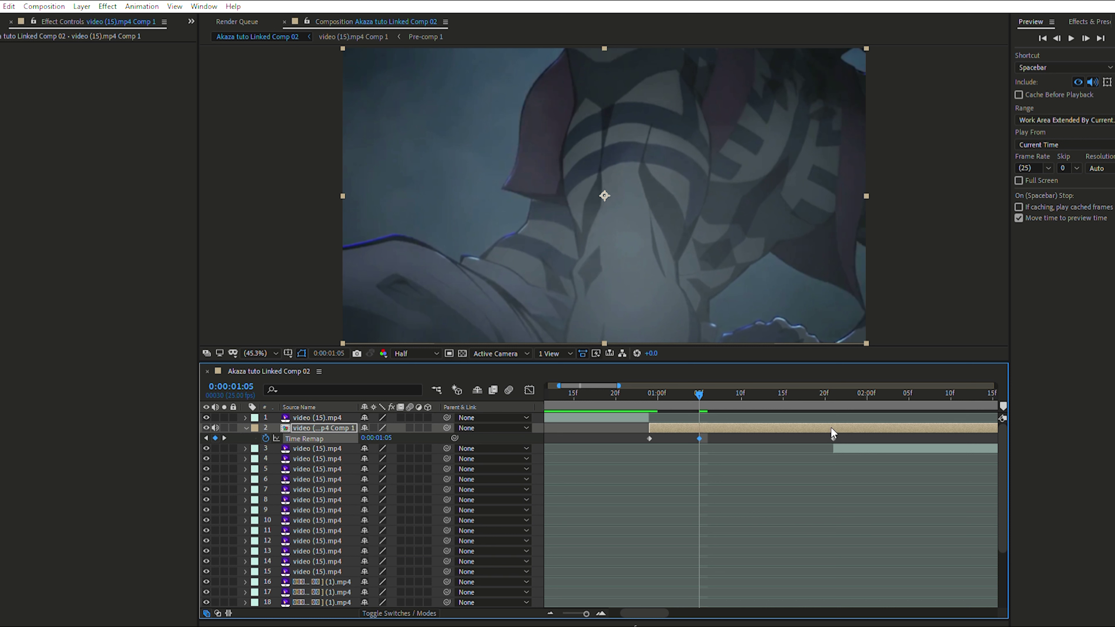
# Replace the end Time Remap keyframe with the new one at 0:00:01:21, and cut off the layer's remainder after that time.
pyautogui.moveTo(833, 438); pyautogui.dragTo(935, 480)
pyautogui.moveTo(796, 390); pyautogui.dragTo(944, 430)
pyautogui.click(945, 429)
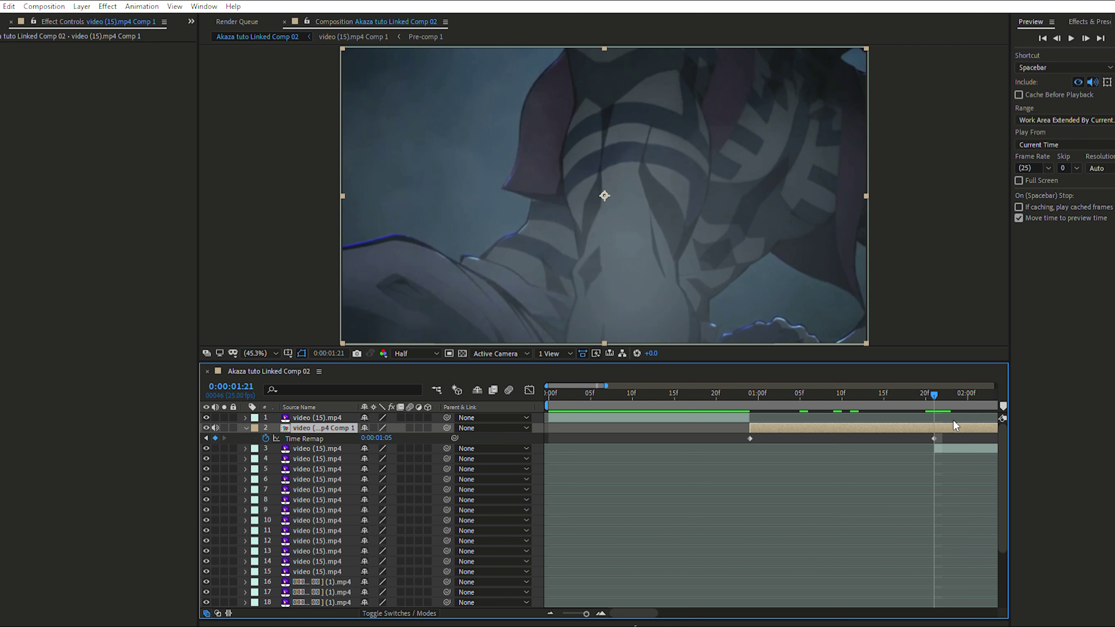
pyautogui.hotkey('ctrl', 'shift', 'd')
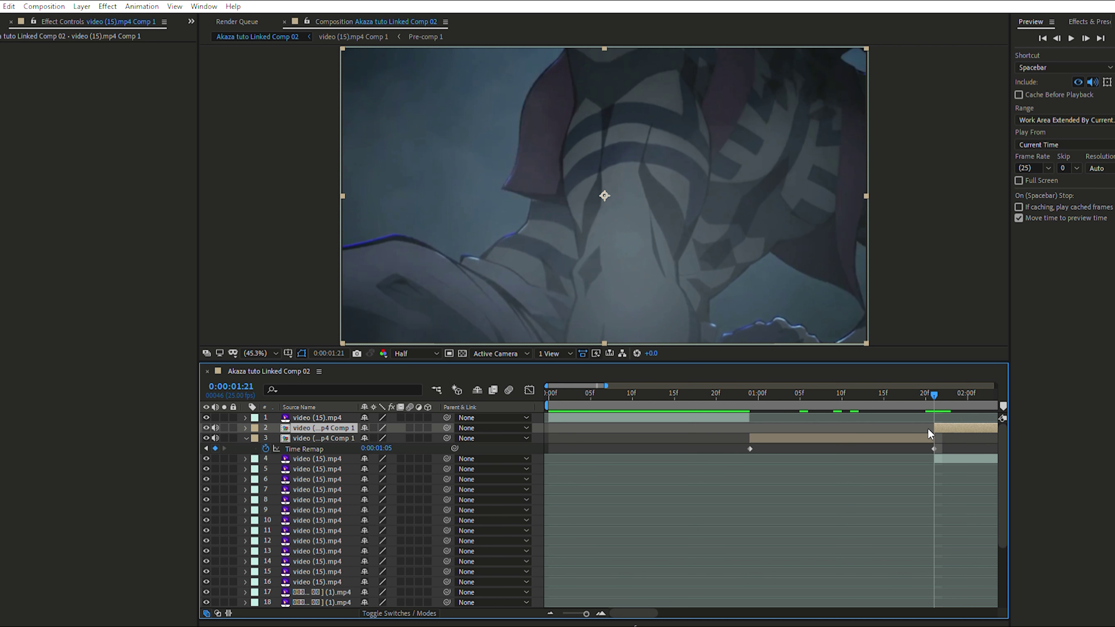
pyautogui.press('Delete')
pyautogui.moveTo(928, 391); pyautogui.dragTo(921, 464)
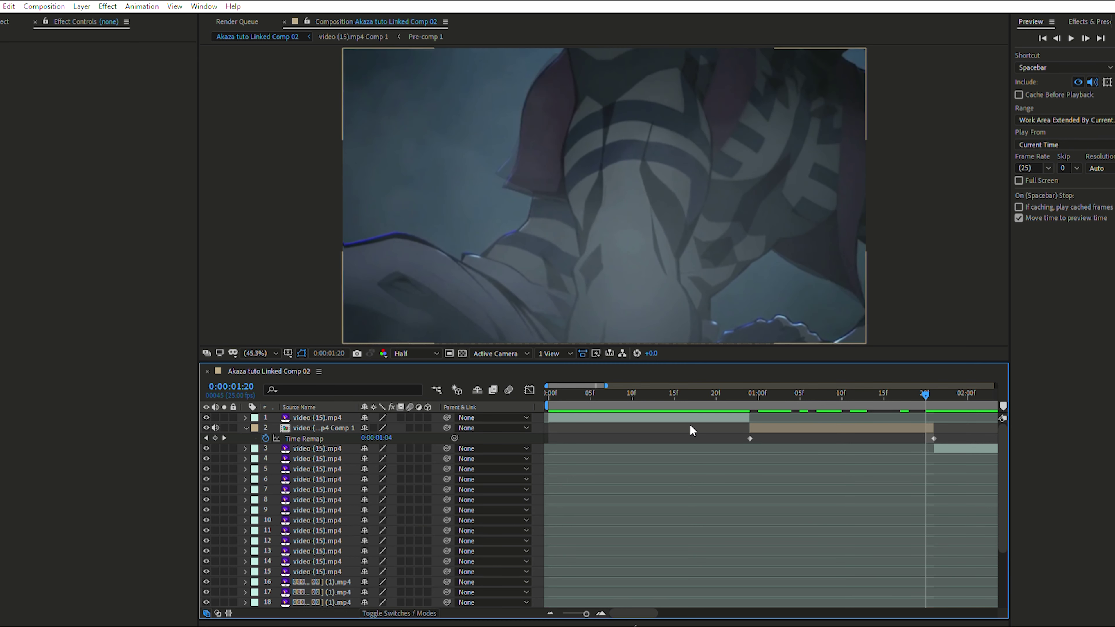
# Apply Easy Ease to both Time Remap keyframes and show their value curve in the Graph Editor.
pyautogui.moveTo(732, 427); pyautogui.dragTo(942, 431)
pyautogui.press('F9')
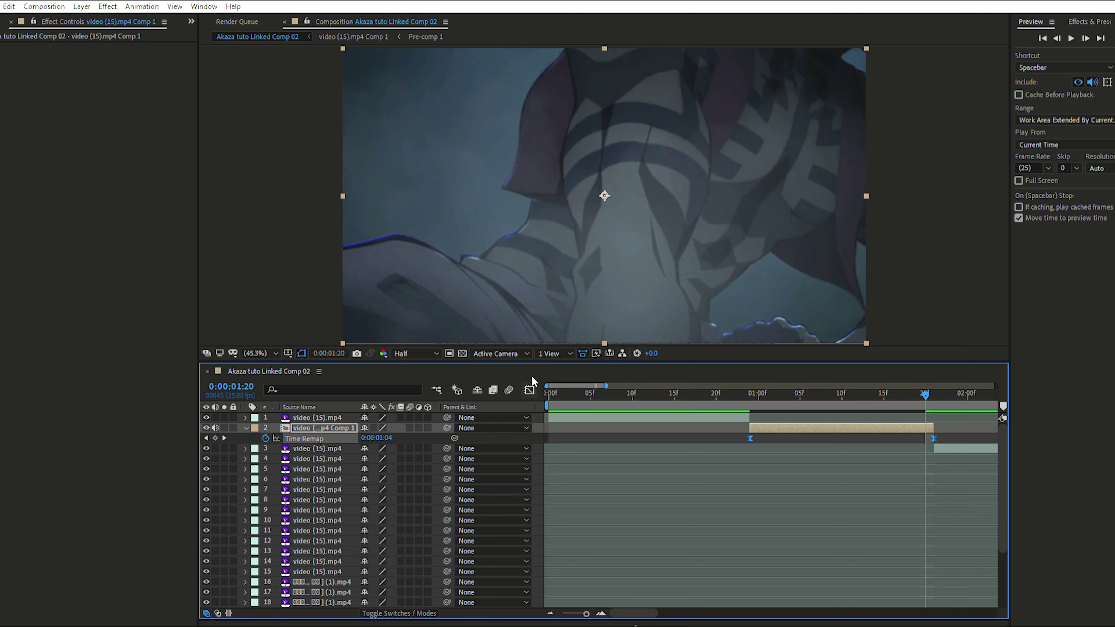
pyautogui.click(528, 390)
pyautogui.moveTo(730, 547); pyautogui.dragTo(773, 589)
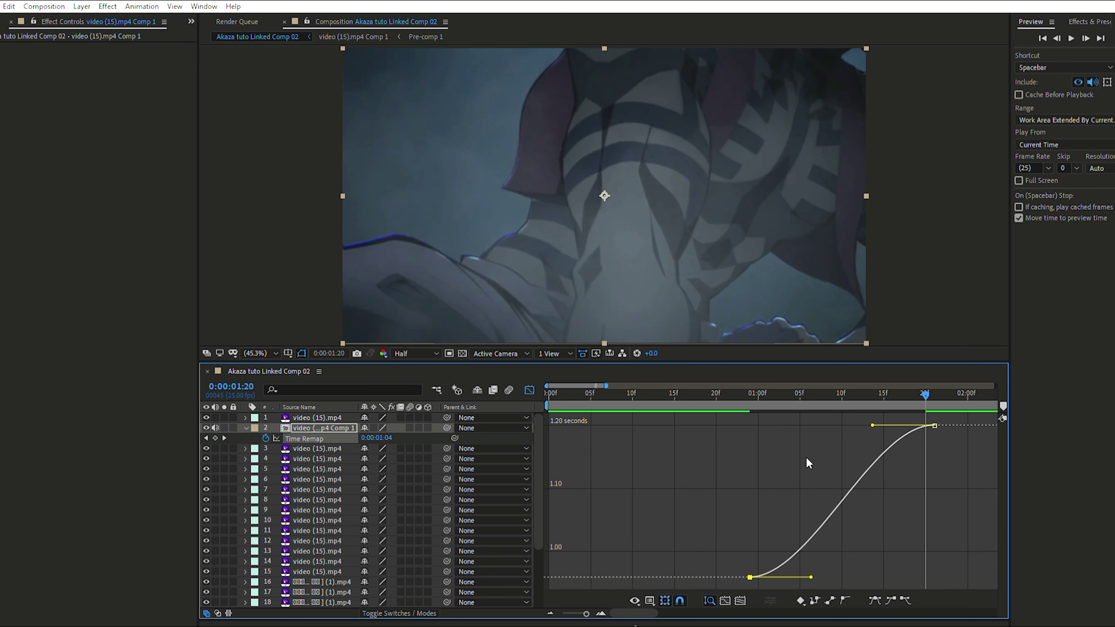
# Reshape the Time Remap curve so it rises gradually and steepens sharply at the end keyframe, and close the Graph Editor.
pyautogui.moveTo(926, 393); pyautogui.dragTo(658, 516)
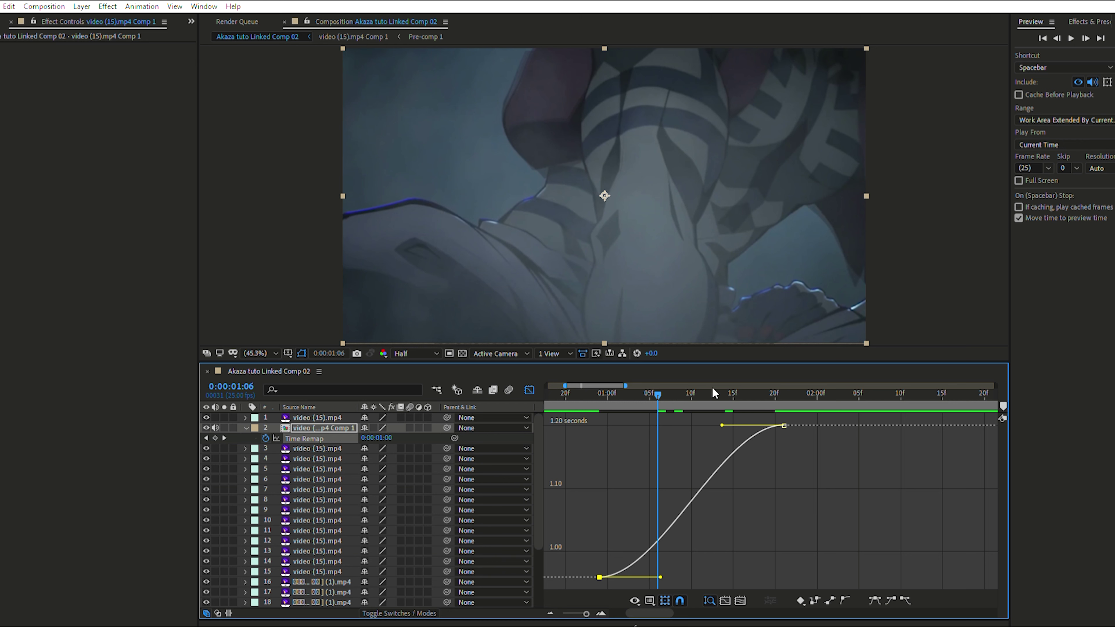
pyautogui.moveTo(657, 394); pyautogui.dragTo(649, 475)
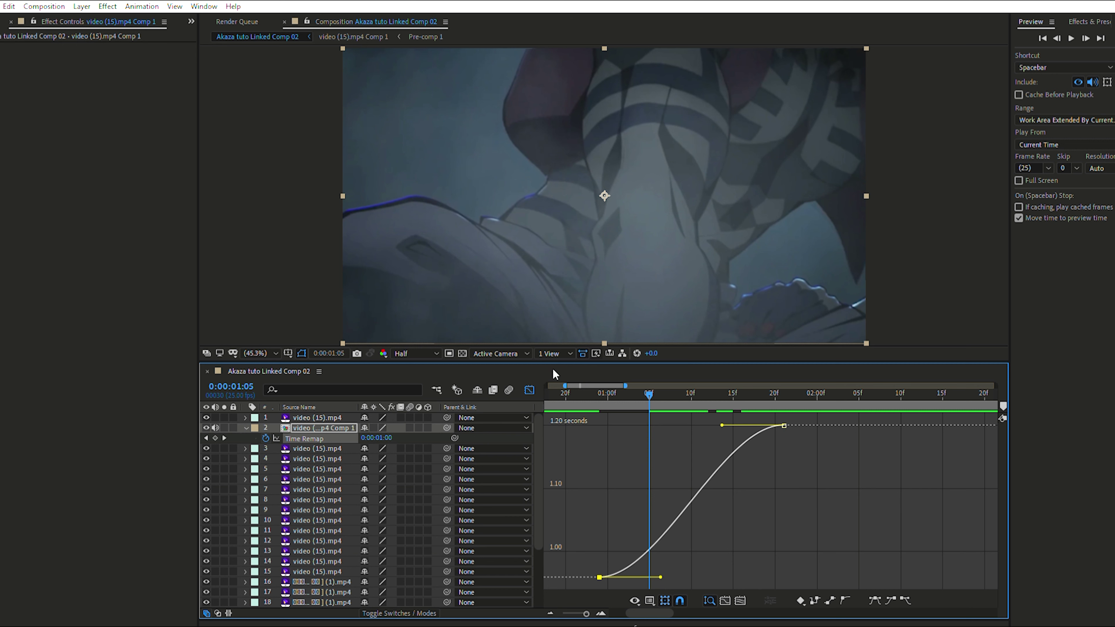
pyautogui.moveTo(650, 392); pyautogui.dragTo(776, 473)
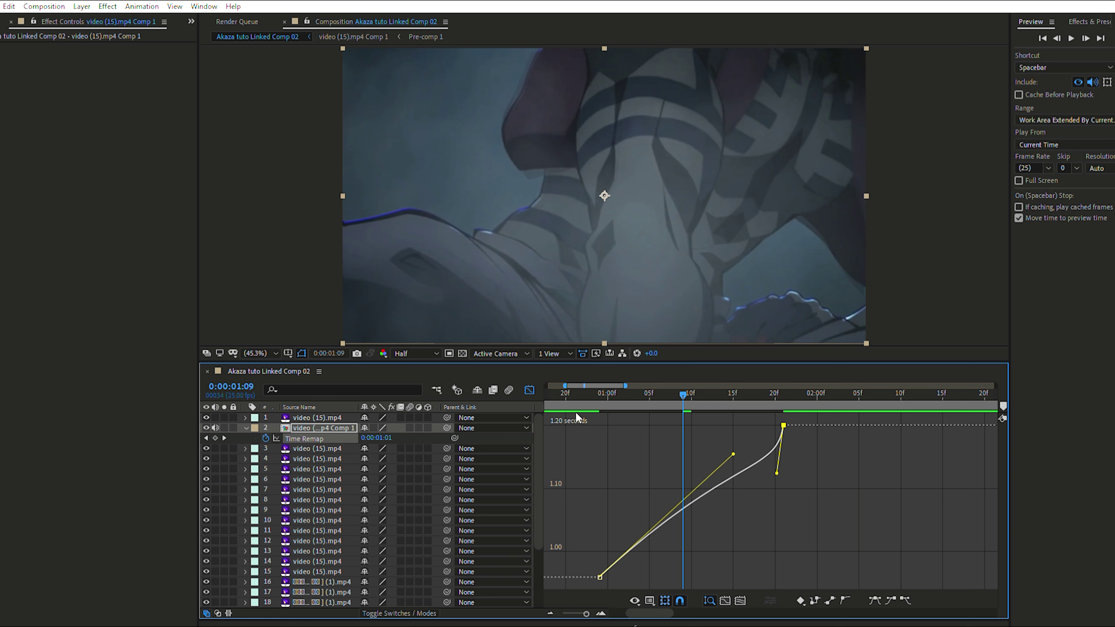
pyautogui.click(570, 514)
pyautogui.click(602, 541)
pyautogui.click(530, 388)
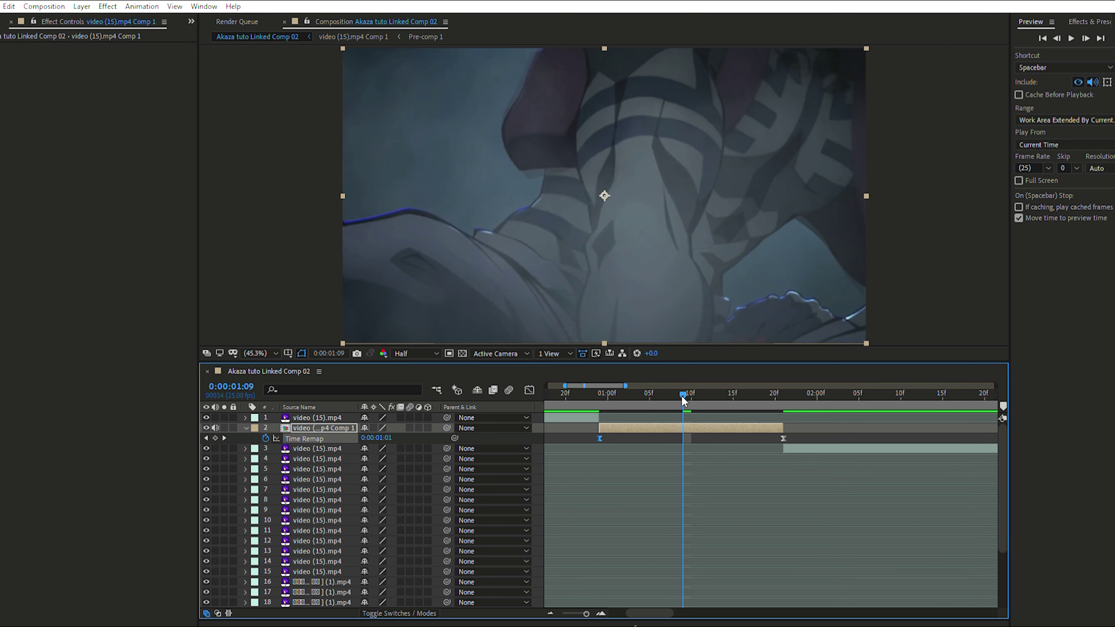
# Search the effects for the RSMB motion blur plug-in.
pyautogui.click(1079, 19)
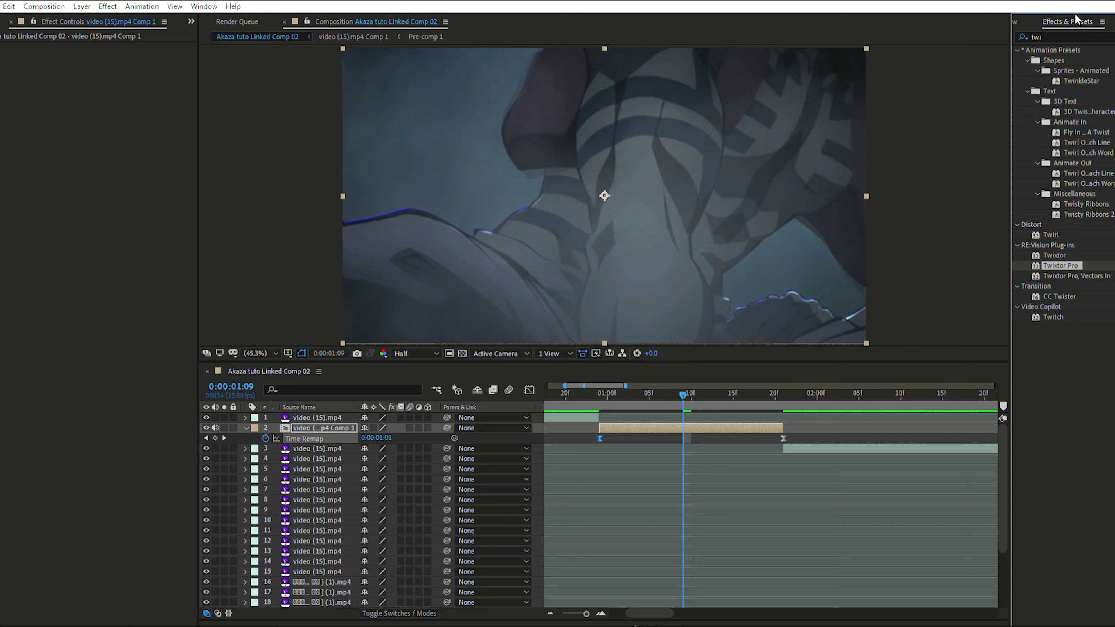
pyautogui.doubleClick(1055, 37)
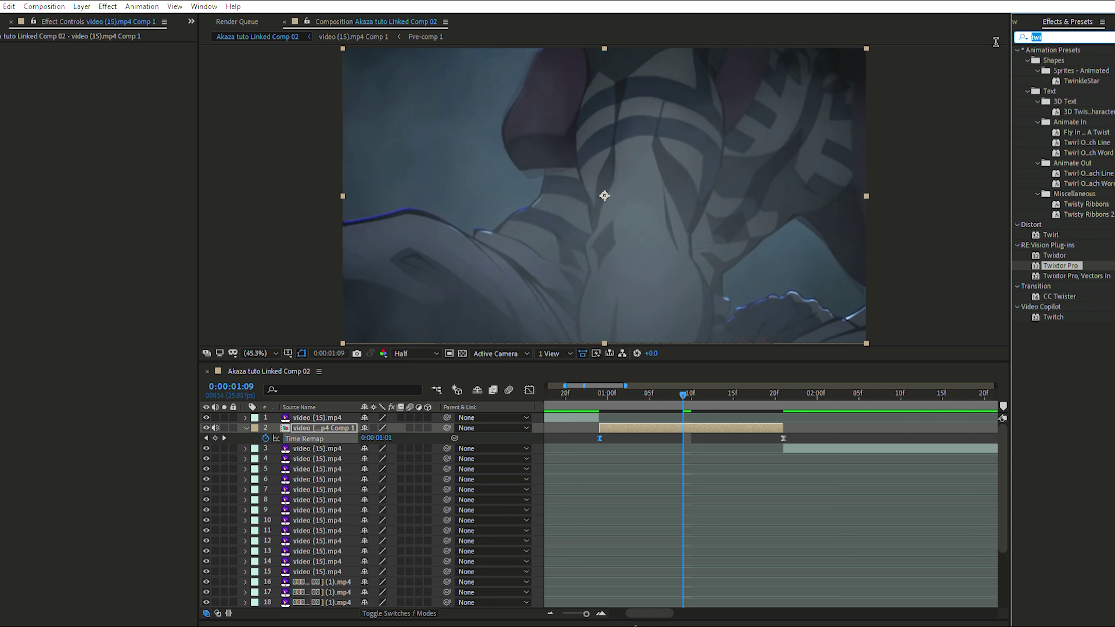
pyautogui.write('rsmb')
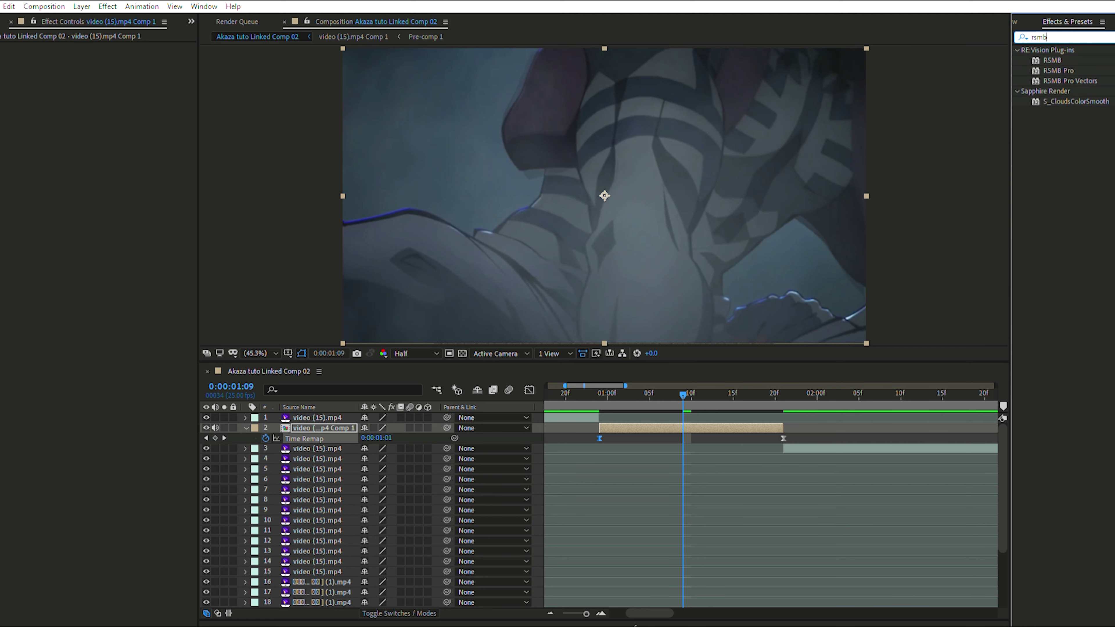
pyautogui.click(1078, 110)
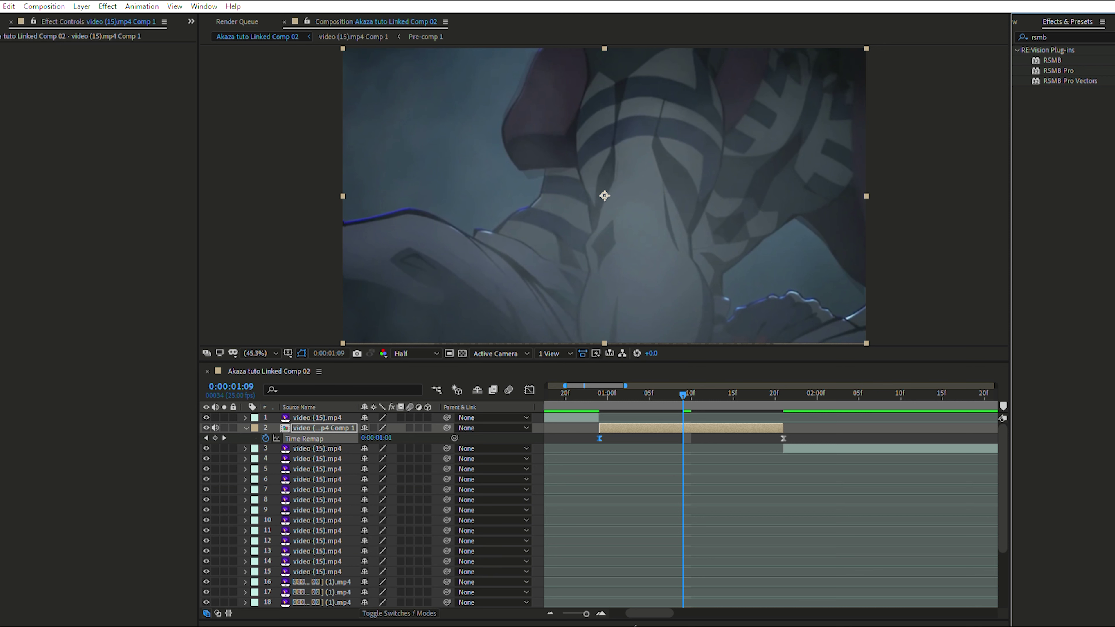
pyautogui.click(1094, 36)
pyautogui.press('BackSpace')
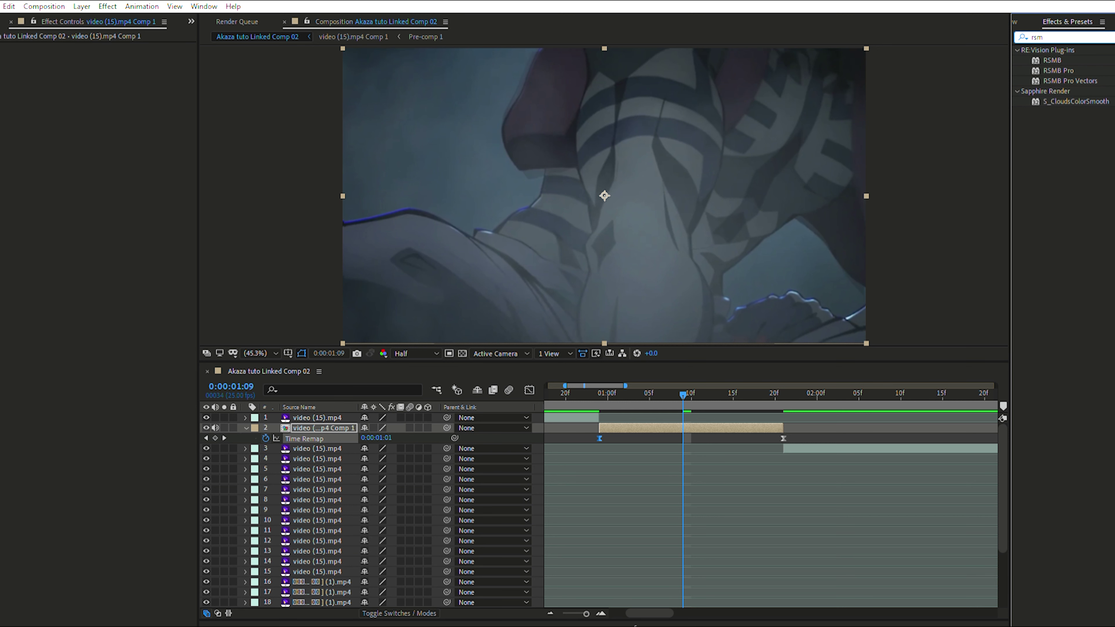
pyautogui.press('BackSpace')
pyautogui.write('ss')
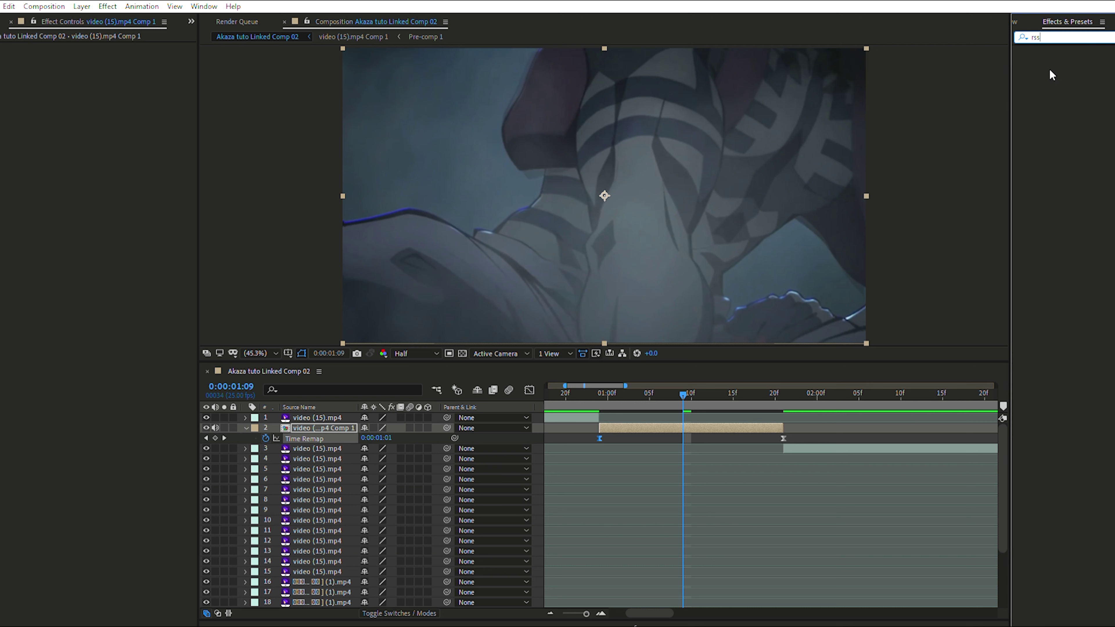
pyautogui.press('Escape')
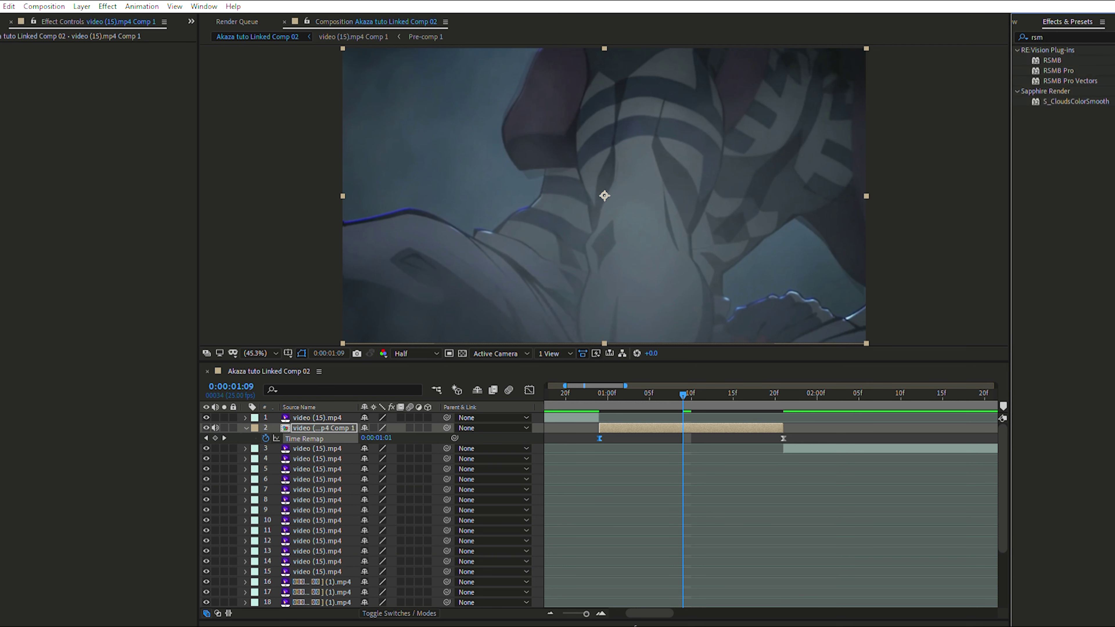
pyautogui.click(1058, 70)
pyautogui.moveTo(1081, 156); pyautogui.dragTo(741, 418)
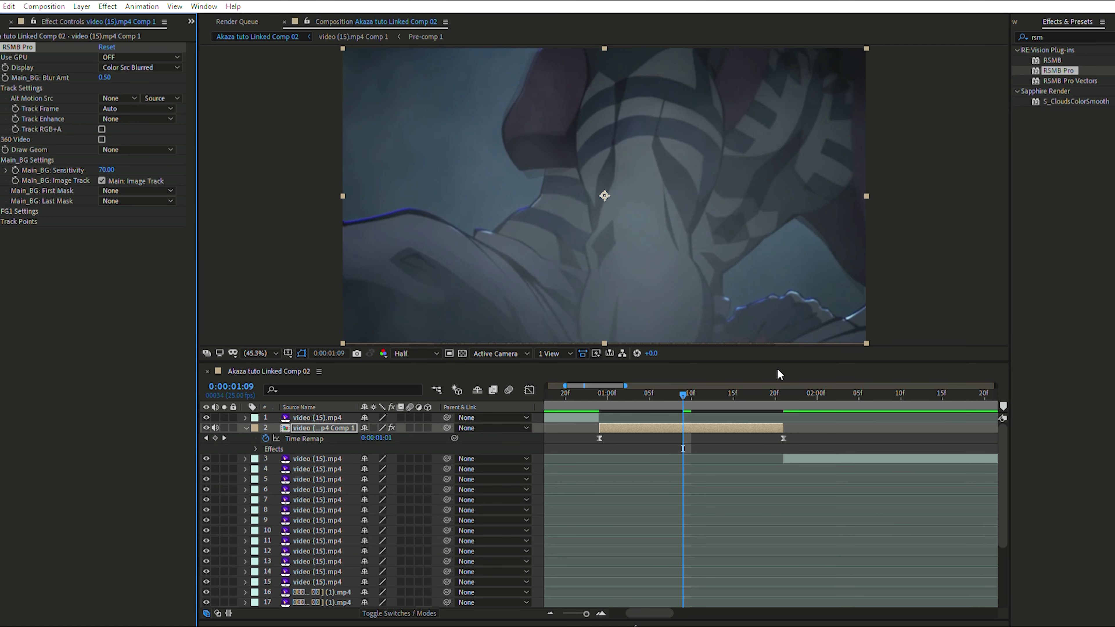
pyautogui.hotkey('ctrl', 'z')
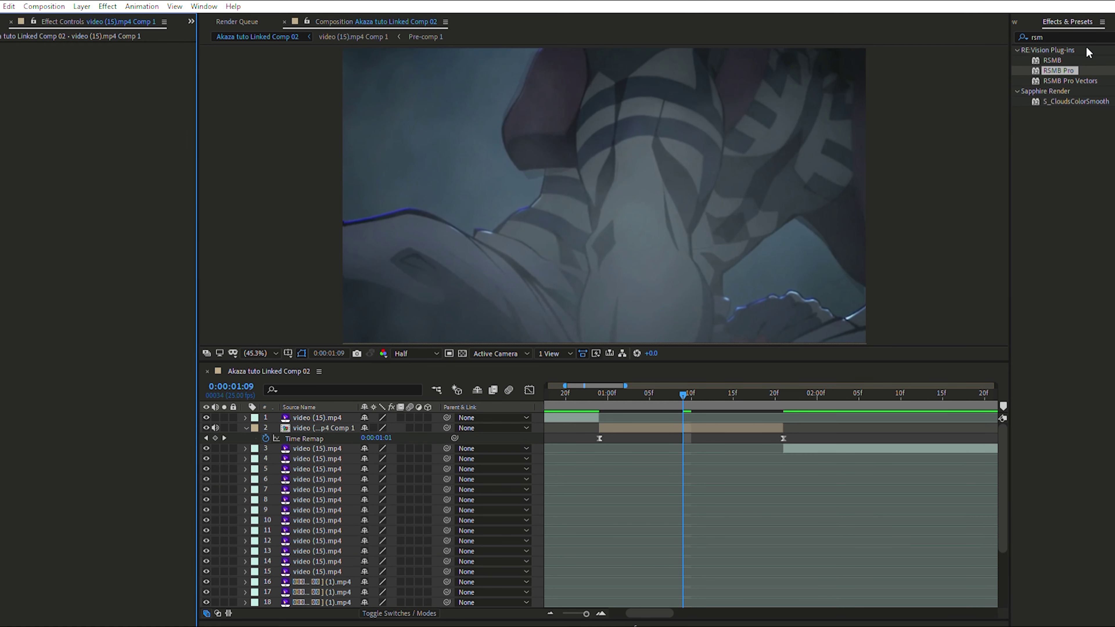
# Apply the standard RSMB effect to the time-remapped layer and preview the clip from before its start.
pyautogui.moveTo(1052, 60); pyautogui.dragTo(633, 438)
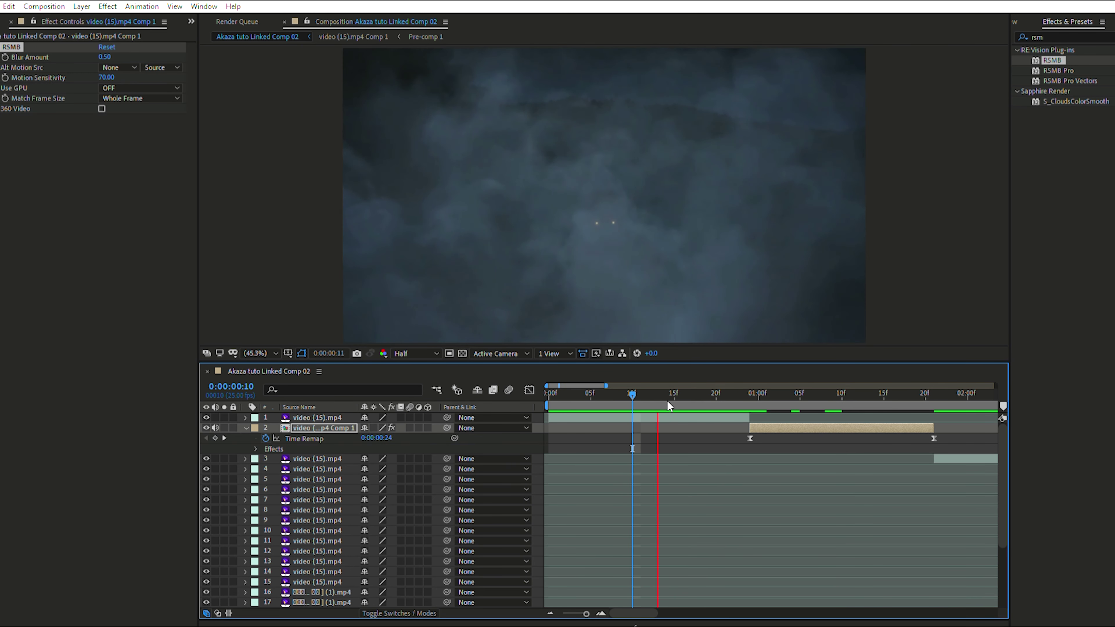
pyautogui.moveTo(691, 390); pyautogui.dragTo(632, 425)
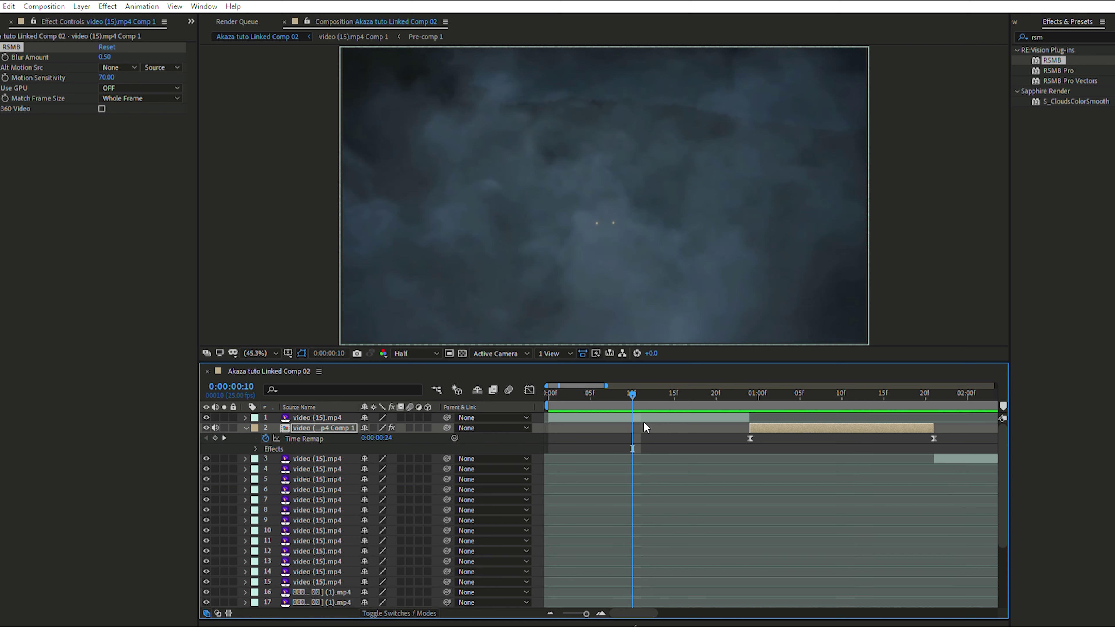
pyautogui.moveTo(827, 400); pyautogui.dragTo(643, 407)
pyautogui.press('space')
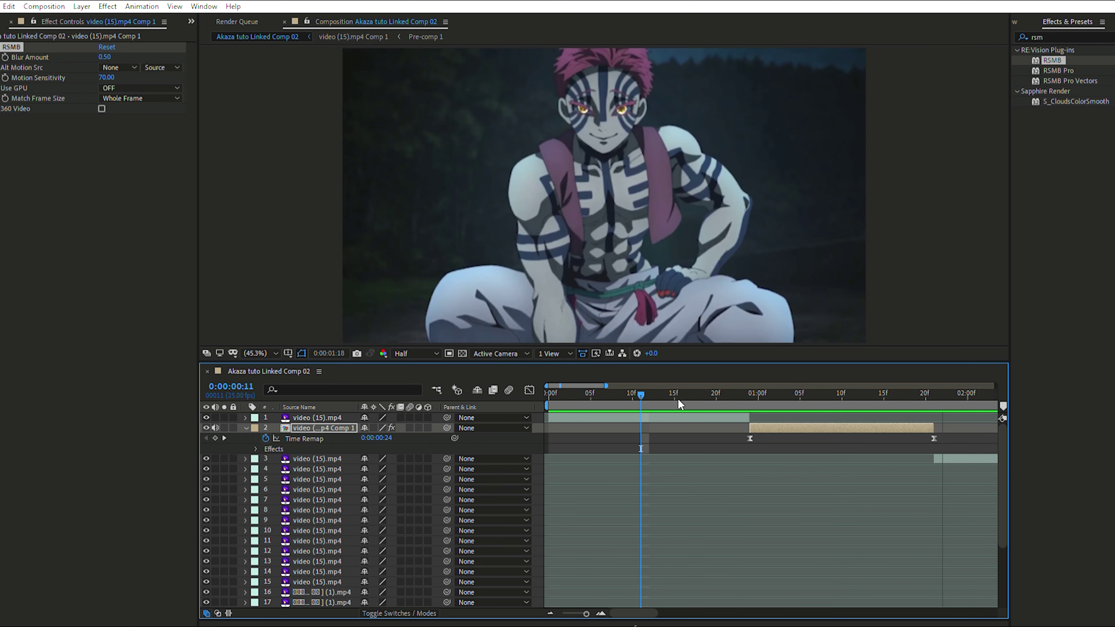
# Reshape the Time Remap curve to rise steeply at the first keyframe and flatten toward the last, and close the Graph Editor.
pyautogui.moveTo(832, 392); pyautogui.dragTo(909, 464)
pyautogui.moveTo(750, 436); pyautogui.dragTo(948, 441)
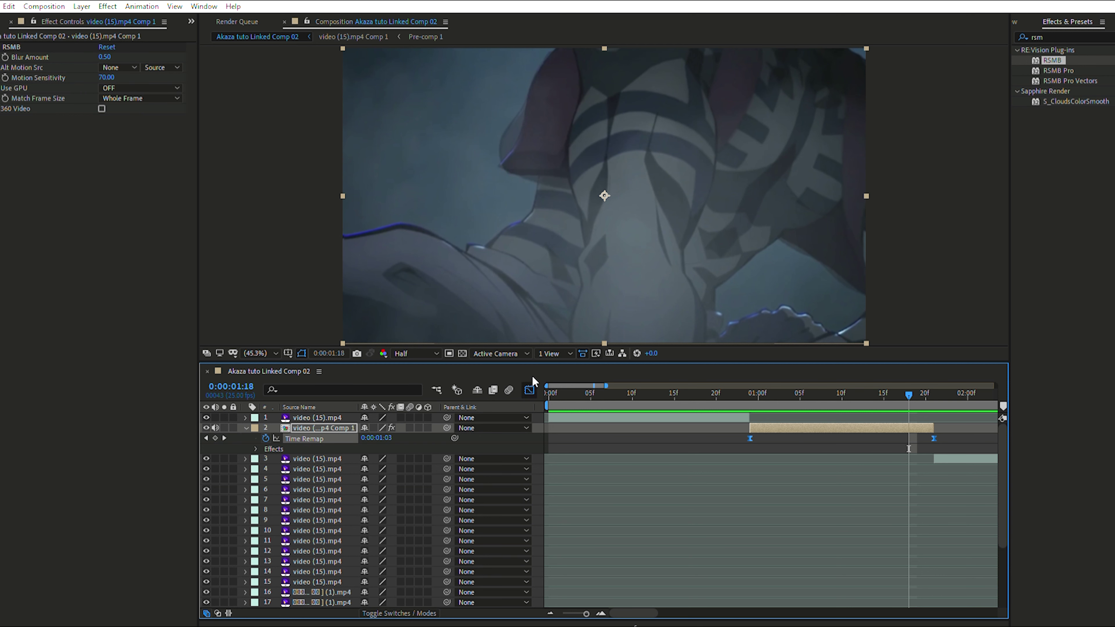
pyautogui.click(530, 390)
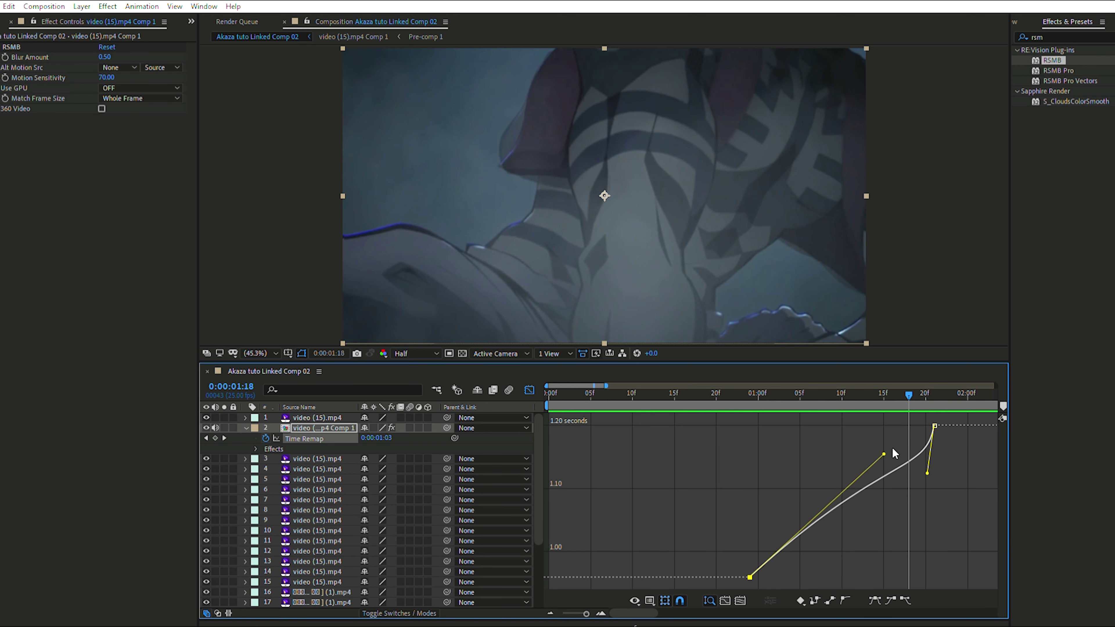
pyautogui.moveTo(883, 452); pyautogui.dragTo(851, 466)
pyautogui.moveTo(926, 472); pyautogui.dragTo(689, 588)
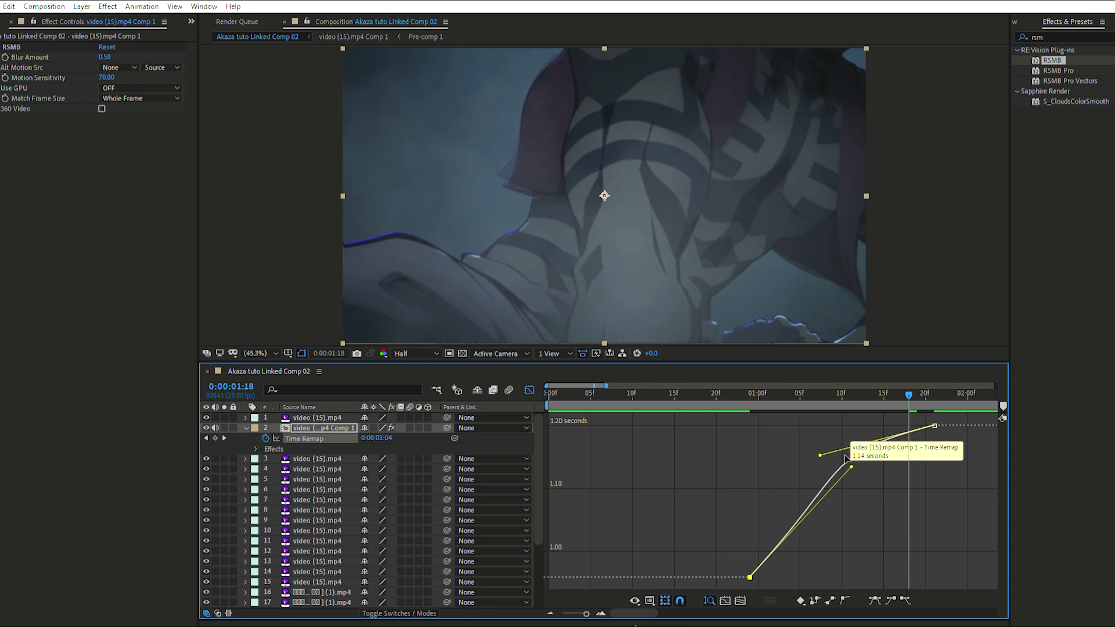
pyautogui.moveTo(851, 466); pyautogui.dragTo(766, 465)
pyautogui.hotkey('shift', 'F3')
# Preview the time-remapped clip, playing the composition from its beginning.
pyautogui.moveTo(830, 397); pyautogui.dragTo(659, 396)
pyautogui.press('space')
pyautogui.click(549, 395)
pyautogui.press('space')
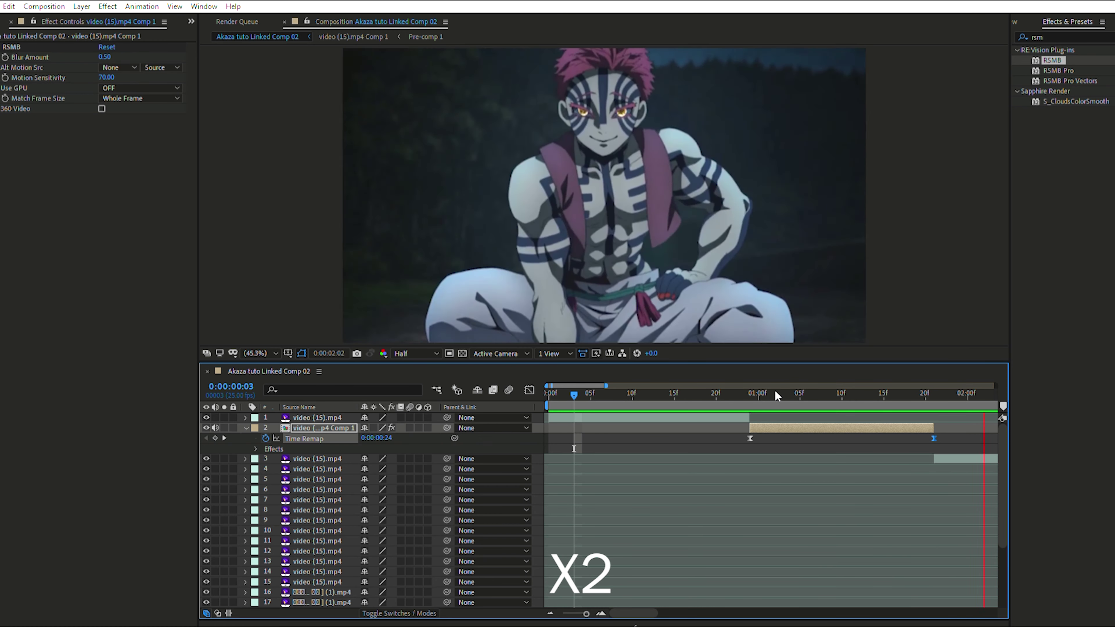
# Examine the Time Remap curve between its two keyframes in the Graph Editor, and return to the layer view.
pyautogui.hotkey('shift', 'F3')
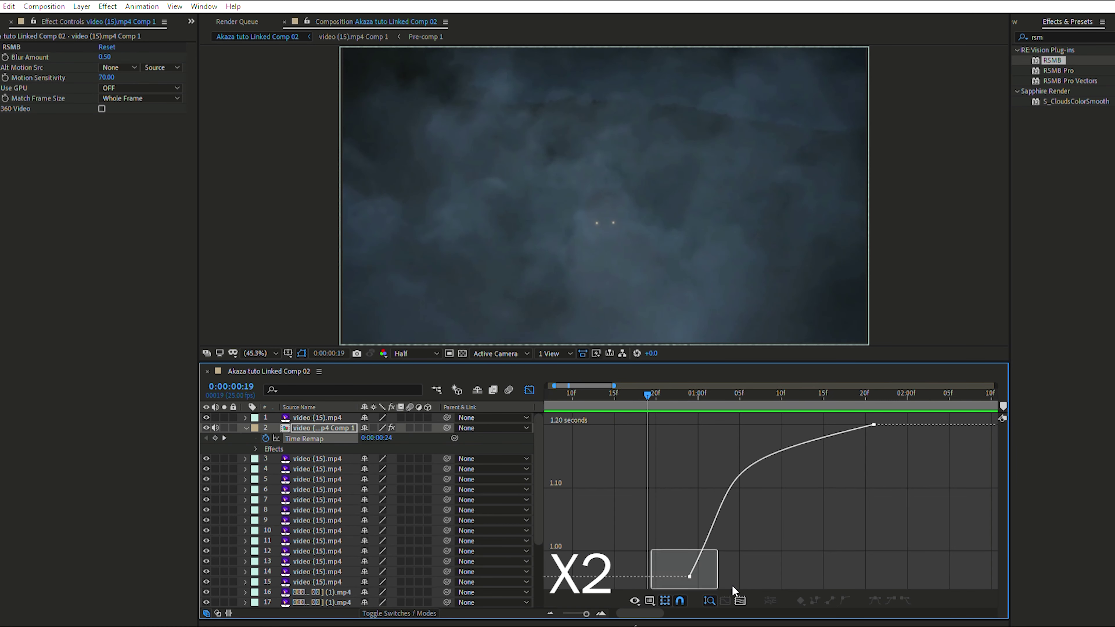
pyautogui.moveTo(705, 466); pyautogui.dragTo(747, 503)
pyautogui.moveTo(755, 459); pyautogui.dragTo(794, 490)
pyautogui.click(529, 390)
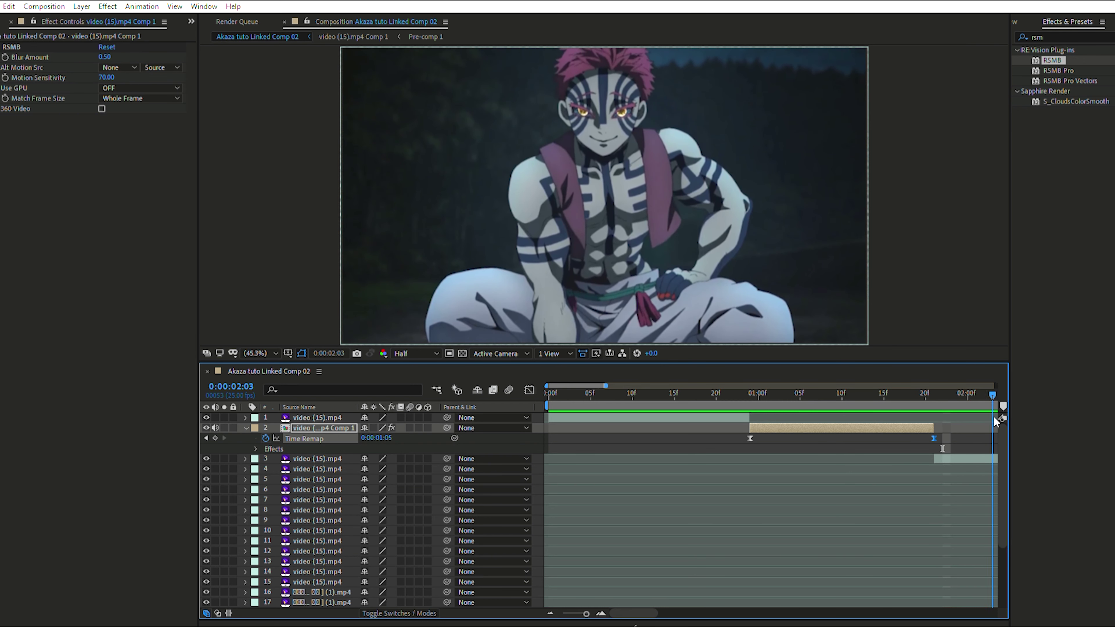
# Preview the time-remapped section and select the following clip on layer 3, which starts at 0:00:01:21.
pyautogui.press('space')
pyautogui.click(688, 458)
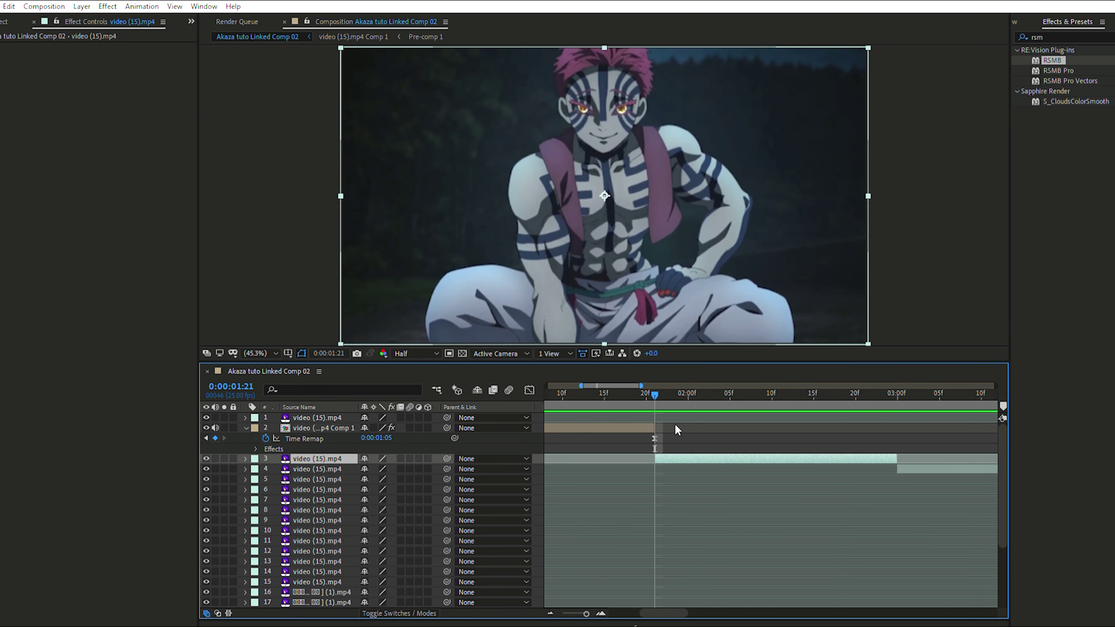
pyautogui.press('space')
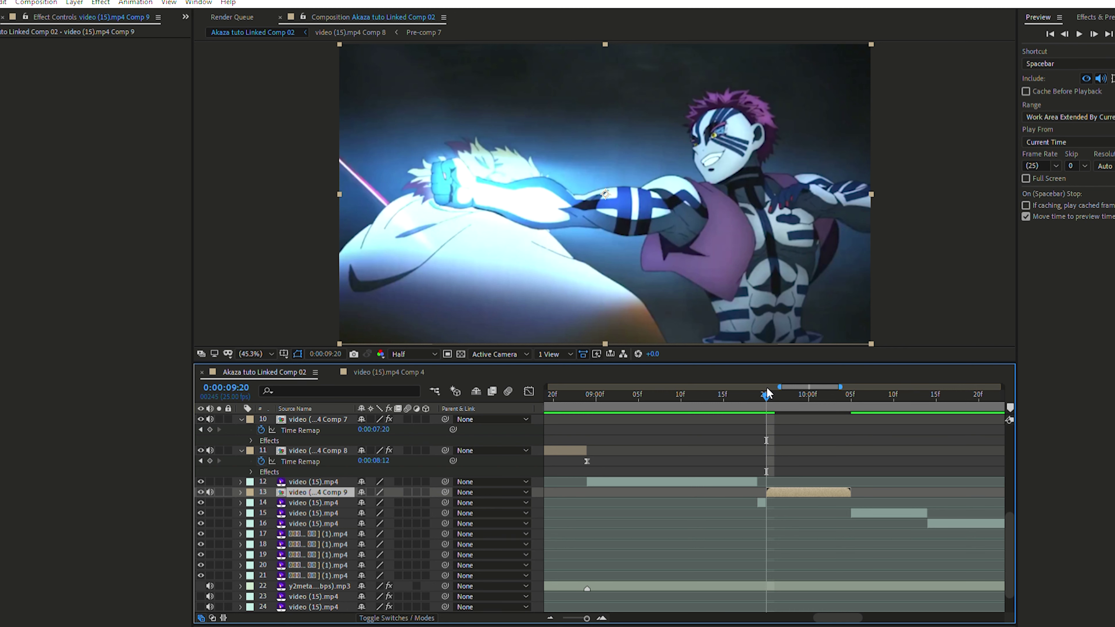
# Compare the frames at 0:00:09:19 and 0:00:09:20, and undo the pre-compose and split of the layer 13 clip.
pyautogui.moveTo(767, 394)
pyautogui.mouseDown()
pyautogui.moveTo(752, 398)
pyautogui.moveTo(766, 413)
pyautogui.mouseUp()
pyautogui.press('pageup')
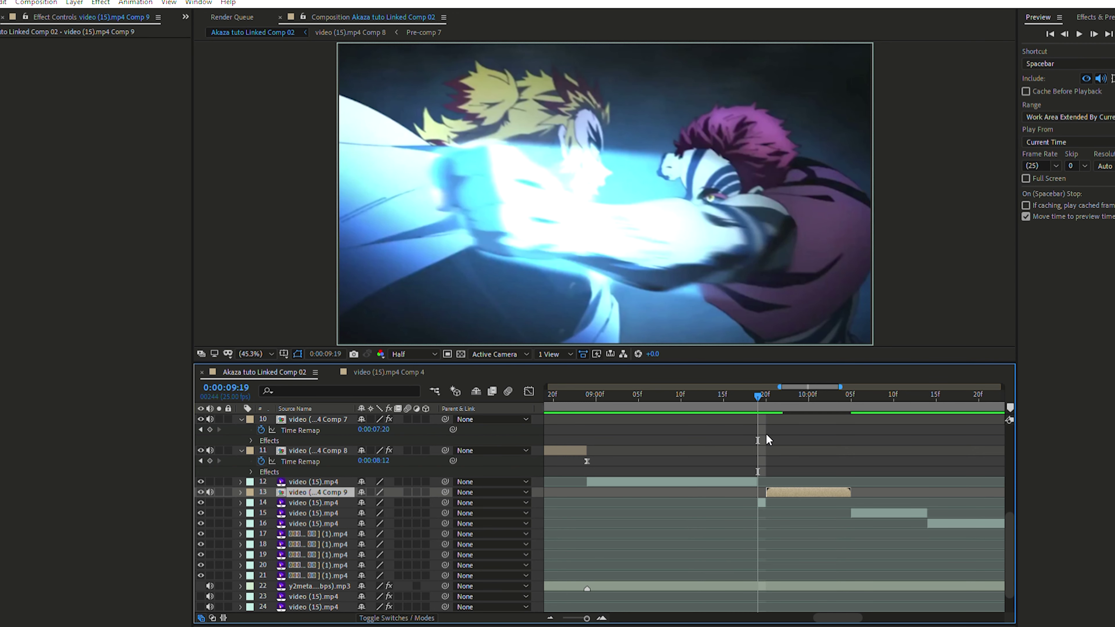
pyautogui.hotkey('ctrl', 'z')
pyautogui.press('pagedown')
pyautogui.hotkey('ctrl', 'z')
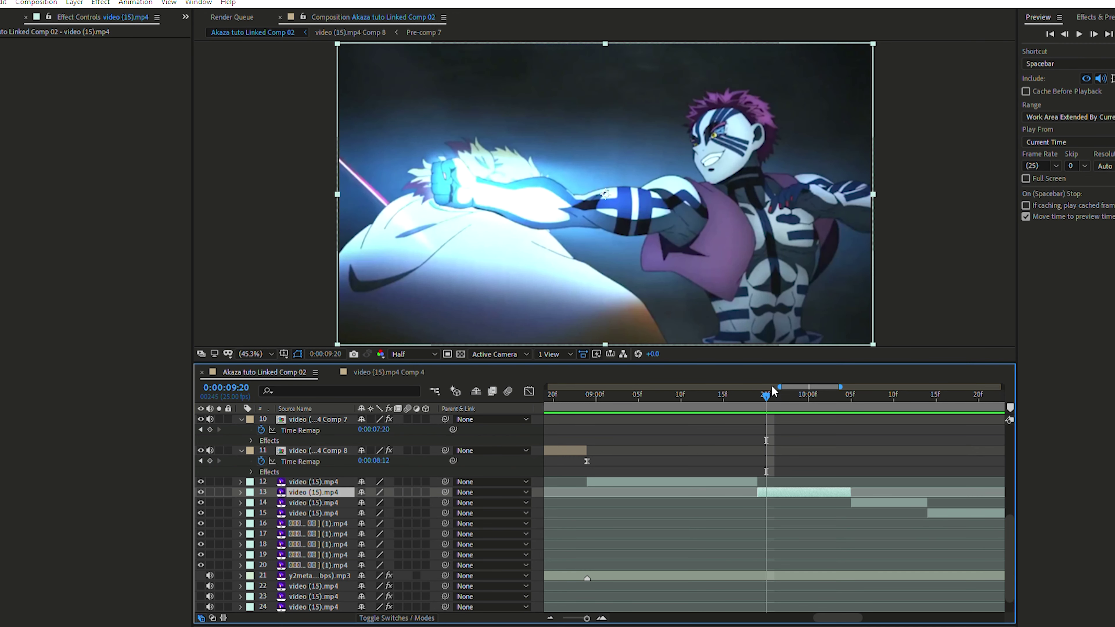
pyautogui.moveTo(761, 385); pyautogui.dragTo(757, 517)
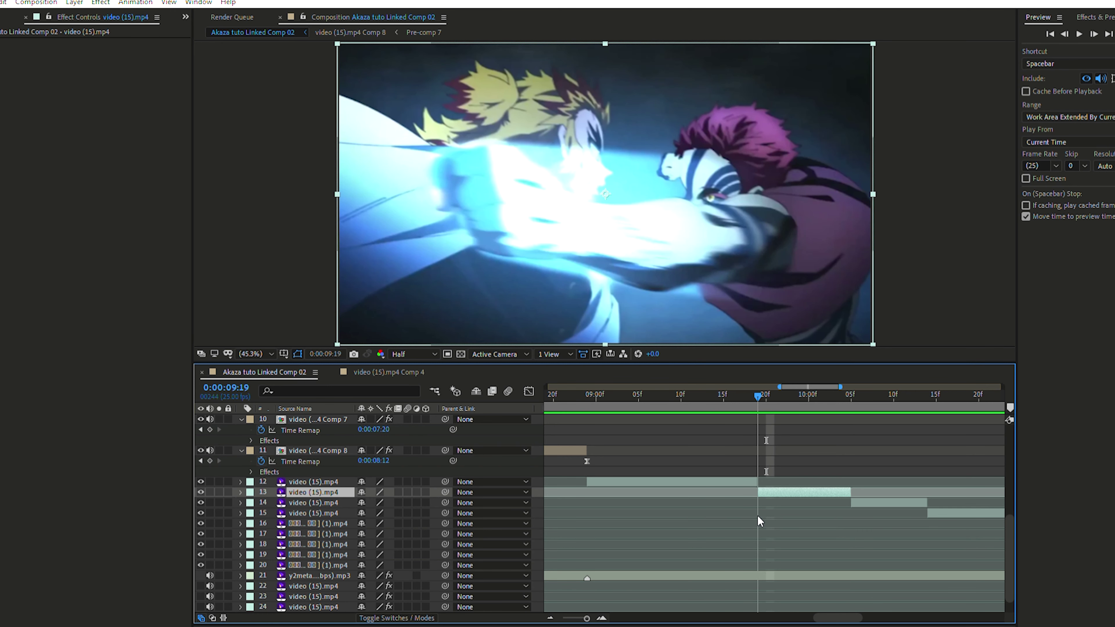
pyautogui.moveTo(757, 517)
pyautogui.mouseDown()
pyautogui.moveTo(771, 519)
pyautogui.moveTo(753, 521)
pyautogui.mouseUp()
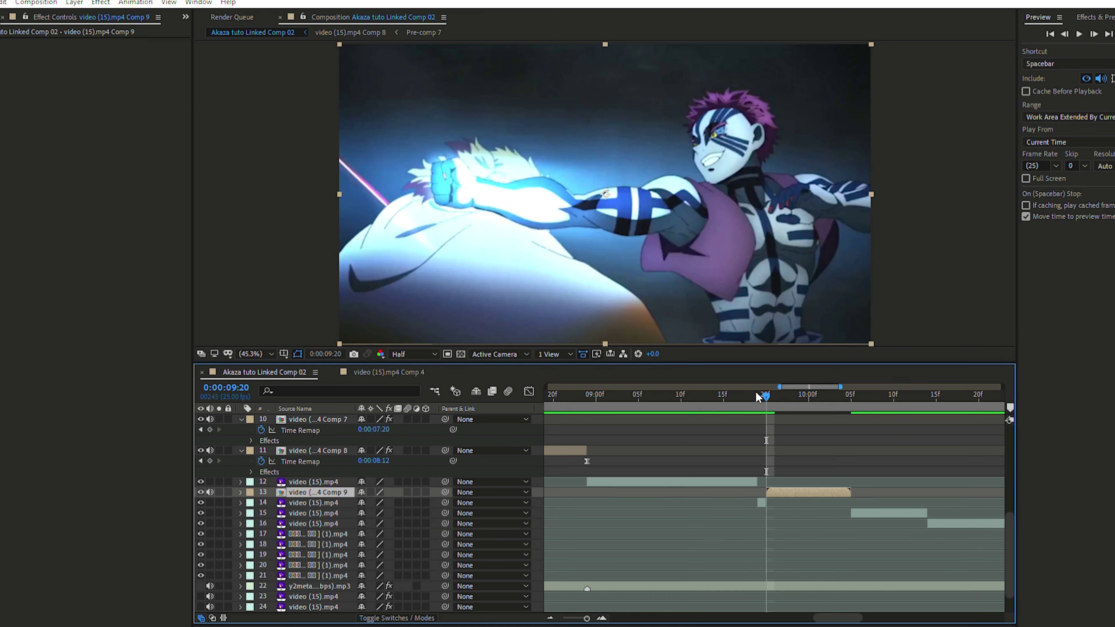
pyautogui.hotkey('ctrl', 'z')
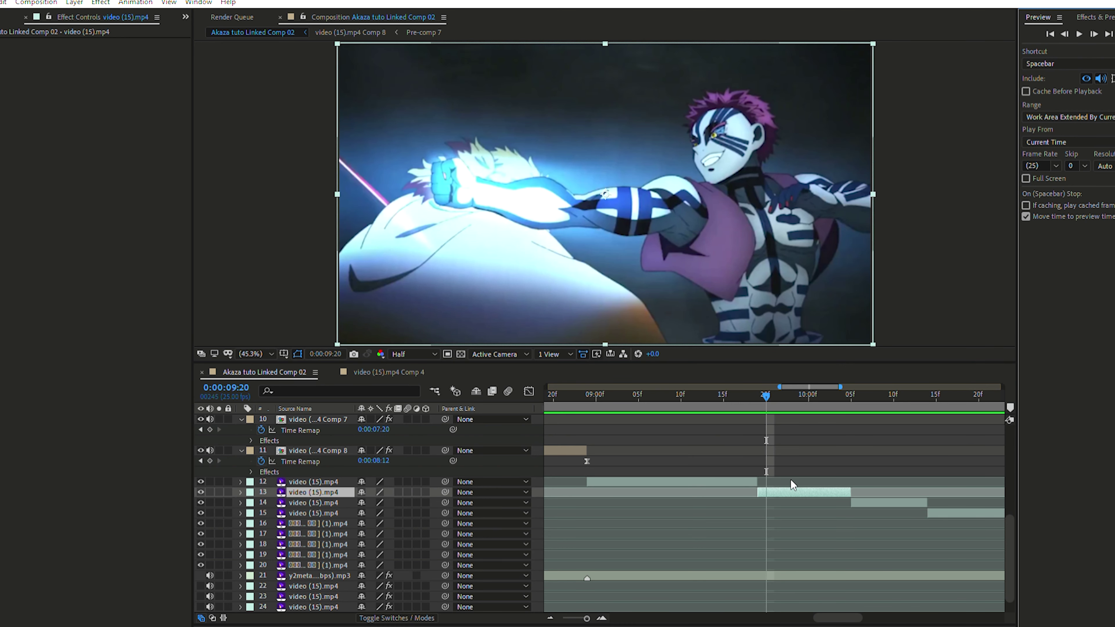
# Split the layer 13 clip at 0:00:09:20 and select its one-frame first part.
pyautogui.hotkey('ctrl', 'shift', 'd')
pyautogui.click(774, 391)
pyautogui.moveTo(783, 390); pyautogui.dragTo(765, 480)
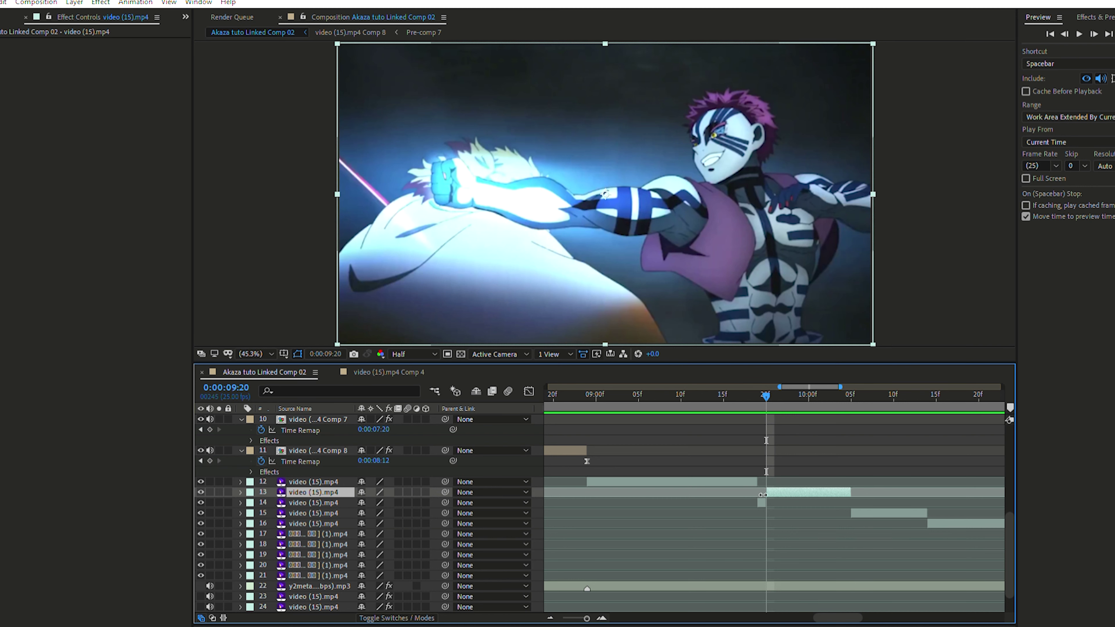
pyautogui.moveTo(766, 395); pyautogui.dragTo(766, 435)
pyautogui.hotkey('ctrl', 'Down')
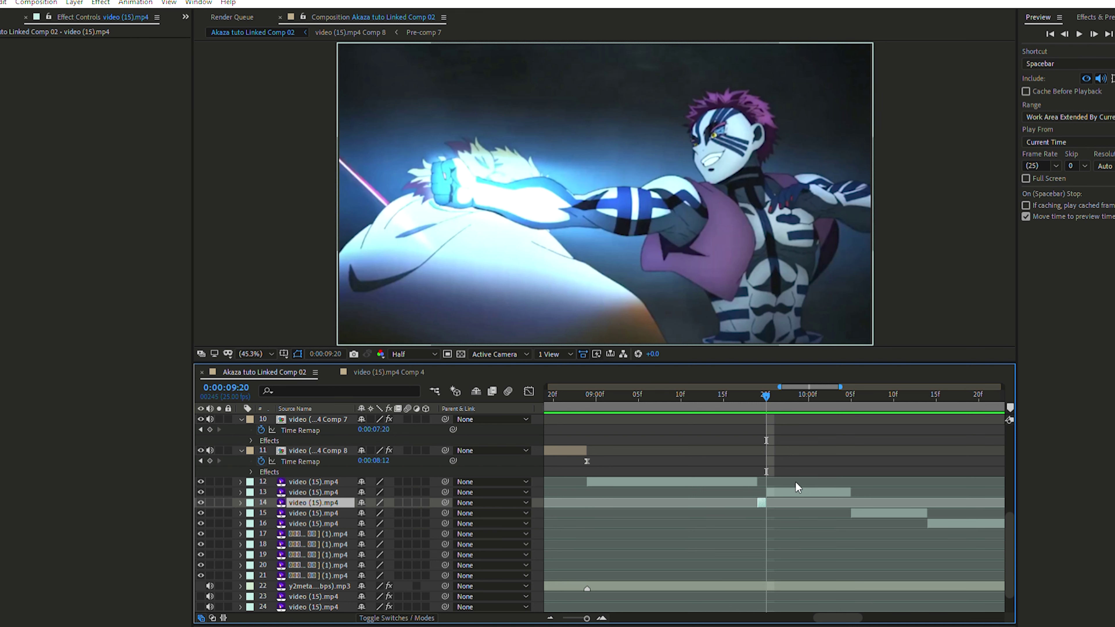
# Pre-compose the two parts of the split clip together into one layer.
pyautogui.keyDown('shift'); pyautogui.click(800, 494); pyautogui.keyUp('shift')
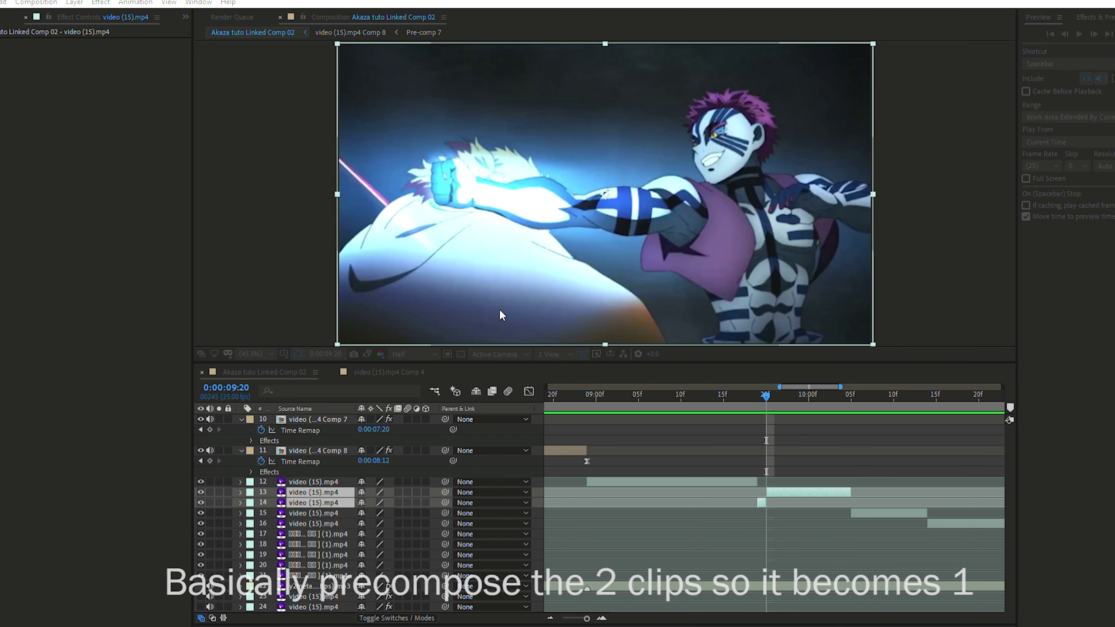
pyautogui.hotkey('ctrl', 'shift', 'c')
pyautogui.press('Return')
# Check the combined pre-comp's frames at 0:00:09:19 and 0:00:09:20.
pyautogui.moveTo(772, 392); pyautogui.dragTo(768, 440)
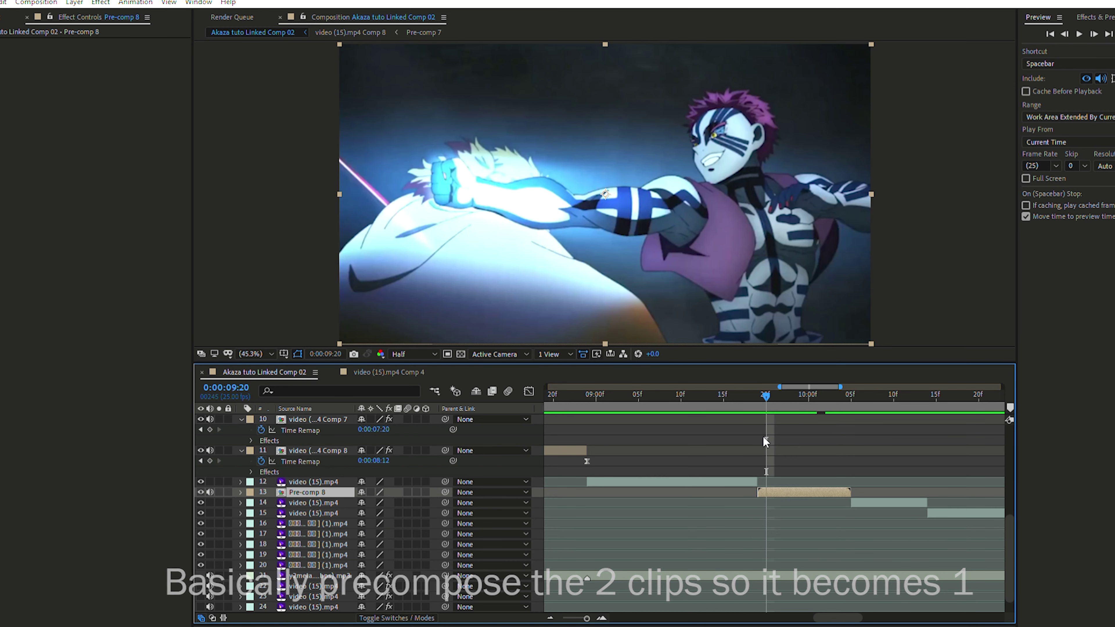
pyautogui.press('pageup')
pyautogui.moveTo(788, 392); pyautogui.dragTo(757, 397)
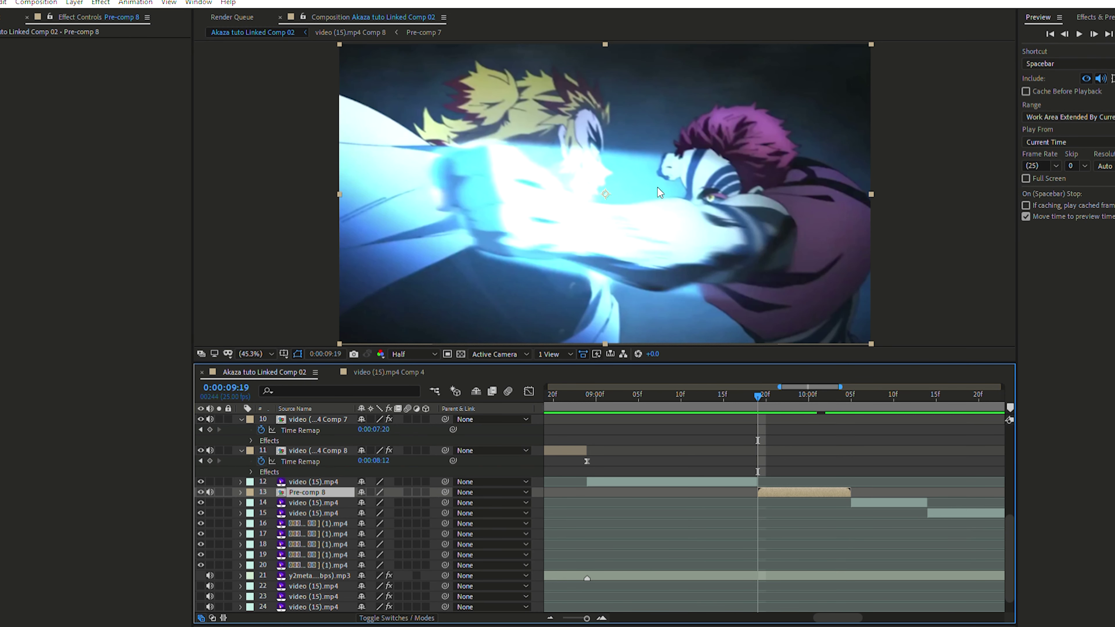
pyautogui.click(766, 393)
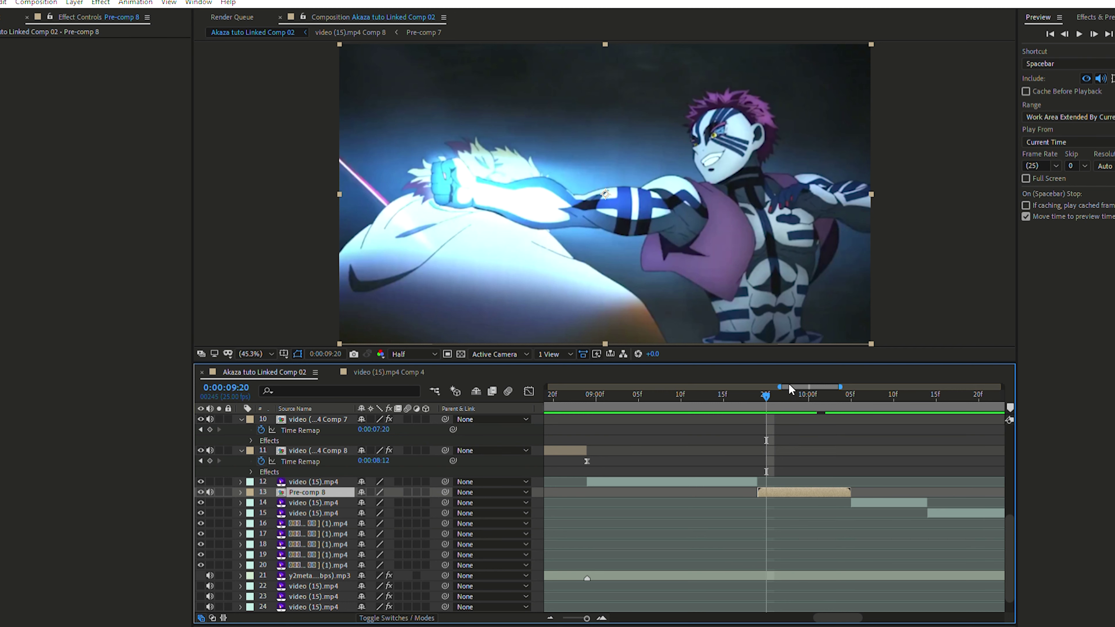
pyautogui.moveTo(760, 386); pyautogui.dragTo(760, 426)
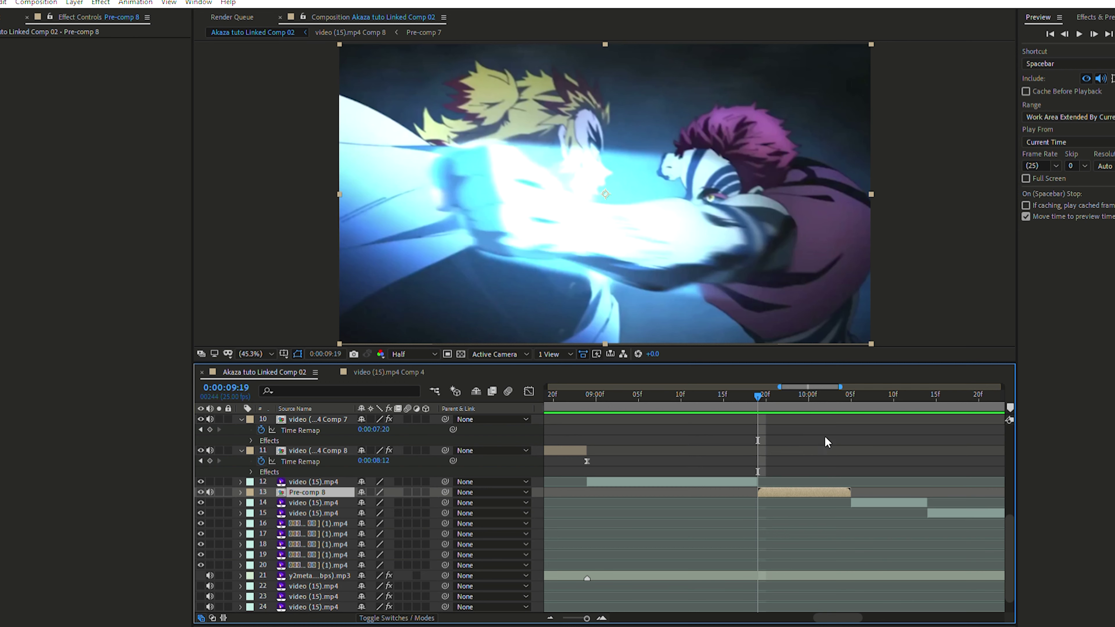
# Undo the pre-compose and the preceding edit to the two clip parts.
pyautogui.hotkey('ctrl', 'z')
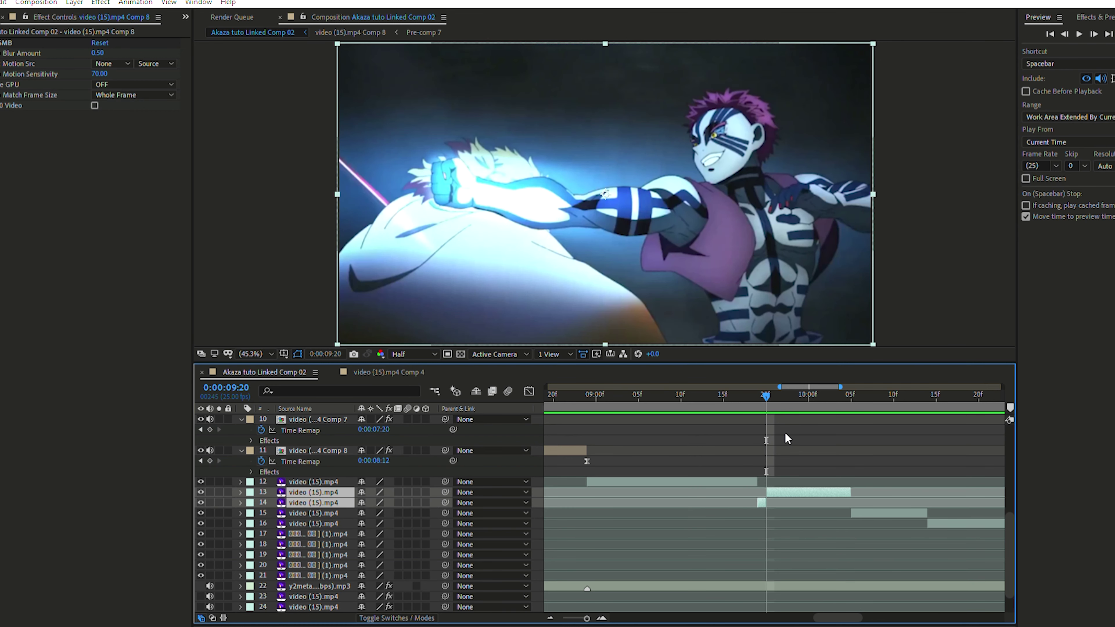
pyautogui.hotkey('ctrl', 'z')
pyautogui.moveTo(769, 390); pyautogui.dragTo(759, 476)
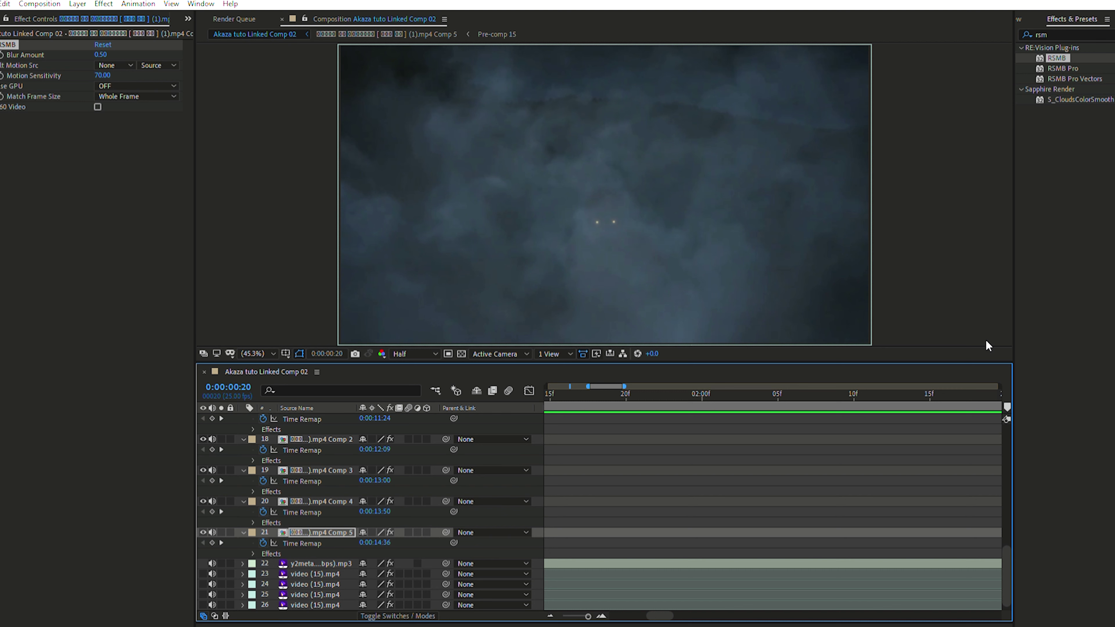
# Review the finished slow-motion clips by scrubbing ahead and playing the composition from its start.
pyautogui.moveTo(656, 397); pyautogui.dragTo(894, 498)
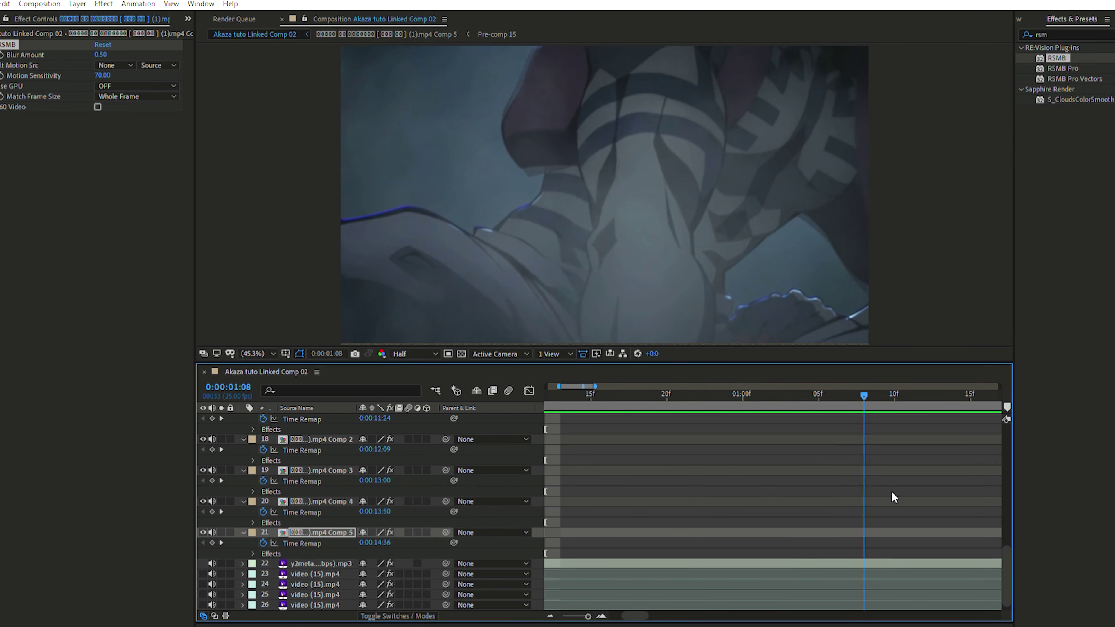
pyautogui.press('space')
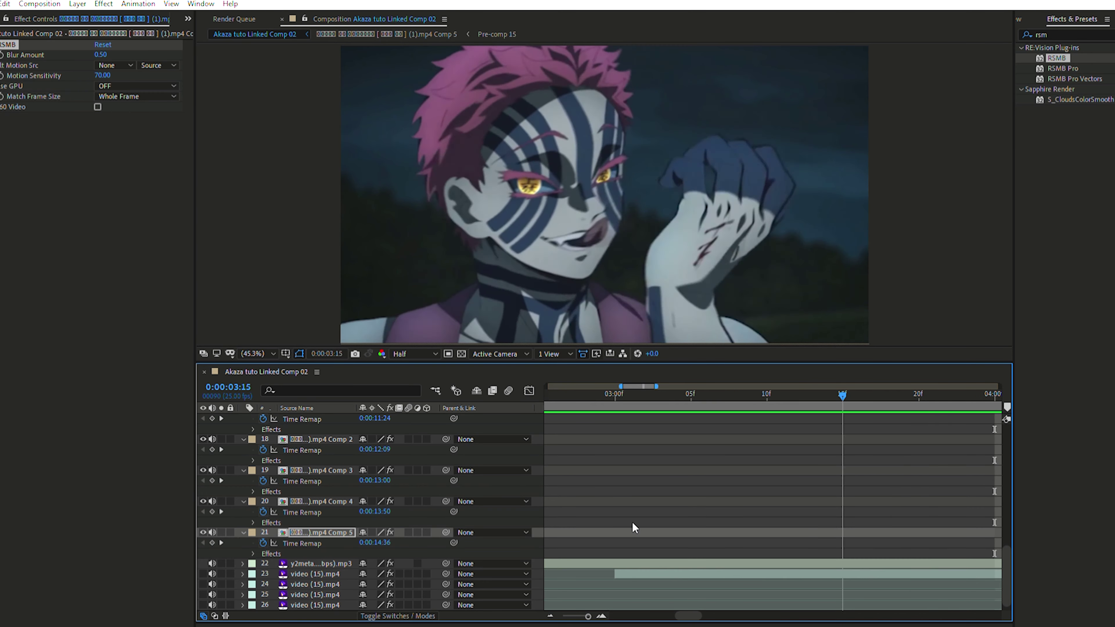
pyautogui.moveTo(494, 596); pyautogui.dragTo(319, 600)
pyautogui.scroll(10, 686, 452)
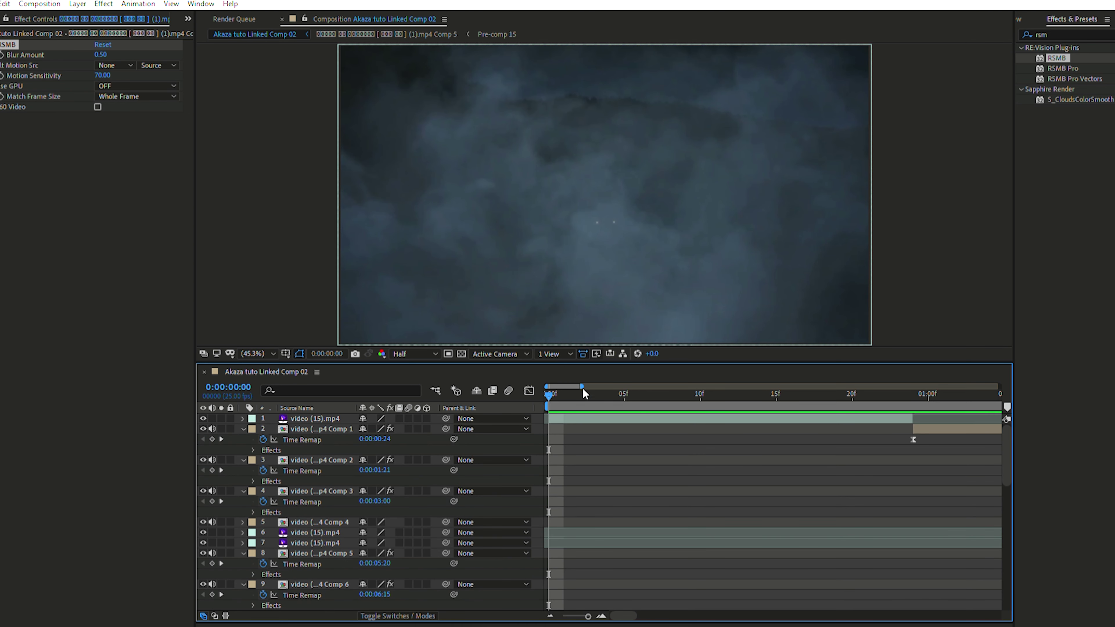
pyautogui.press('space')
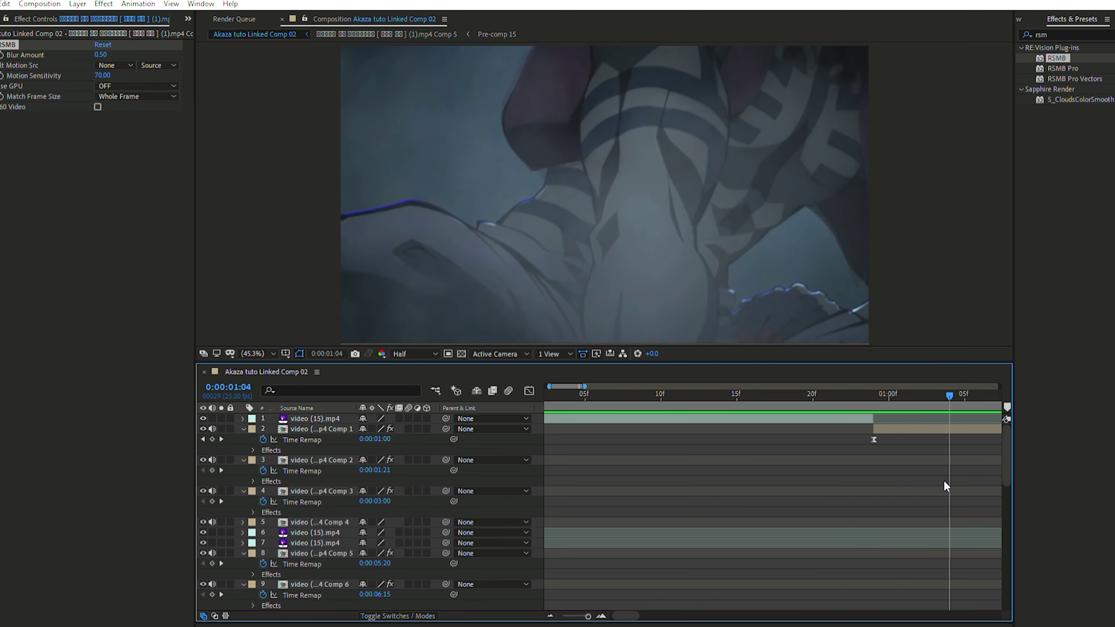
# Select the Comp 1 layer and set the current time to its first frame, 0:00:00:24.
pyautogui.moveTo(943, 519); pyautogui.dragTo(689, 545)
pyautogui.click(727, 428)
pyautogui.moveTo(698, 393); pyautogui.dragTo(840, 512)
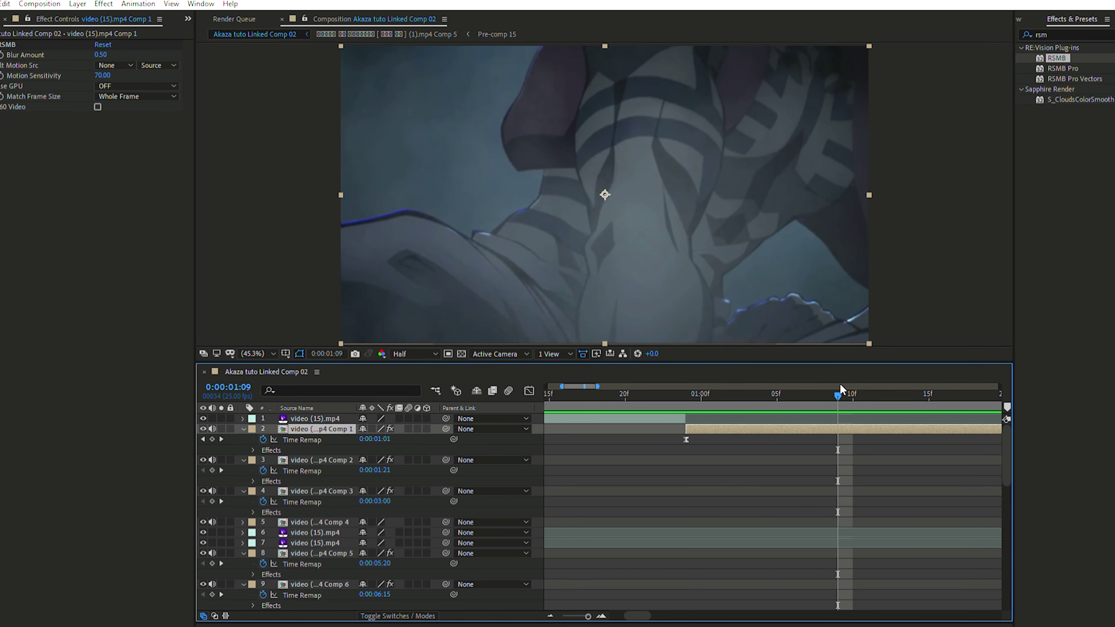
pyautogui.moveTo(830, 389); pyautogui.dragTo(687, 459)
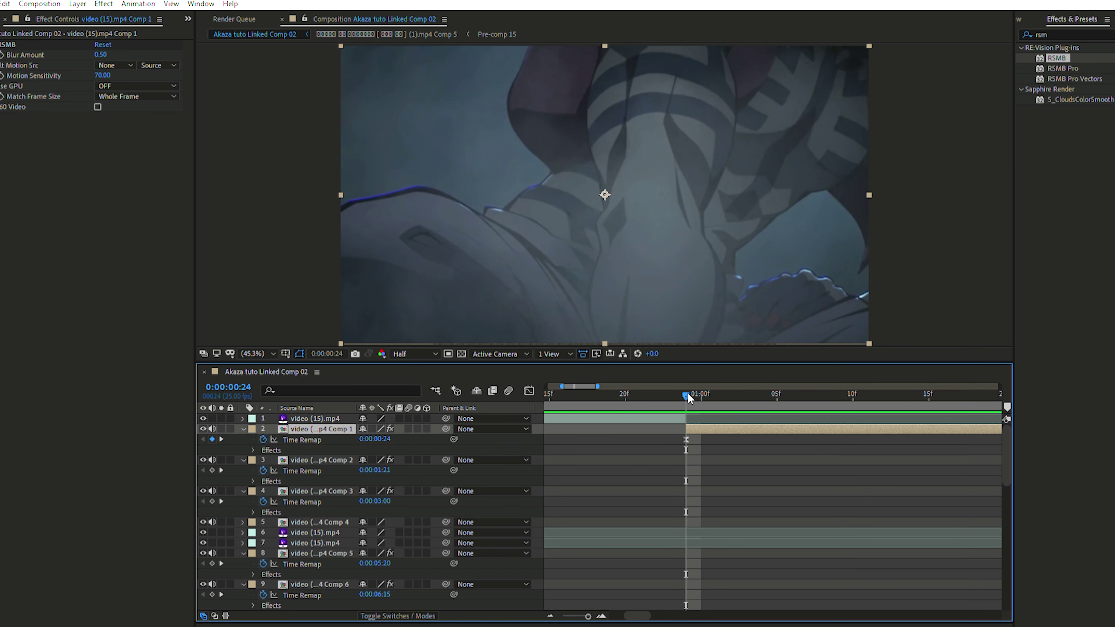
# Search the effects for "motion tile" and apply Motion Tile to the Comp 1 layer.
pyautogui.click(1018, 34)
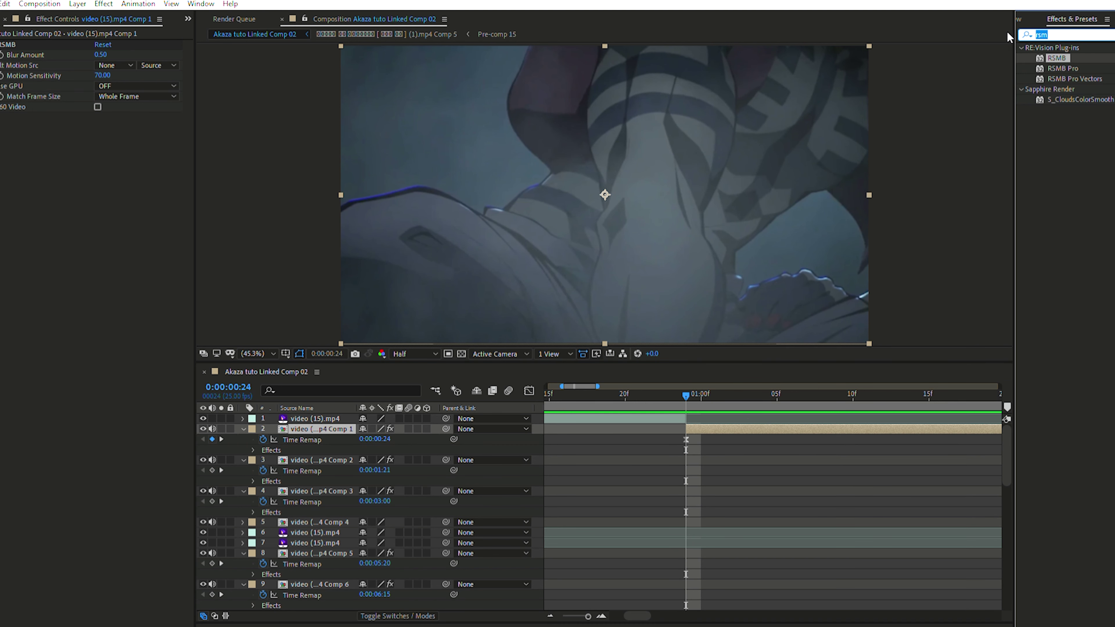
pyautogui.write('motion tile')
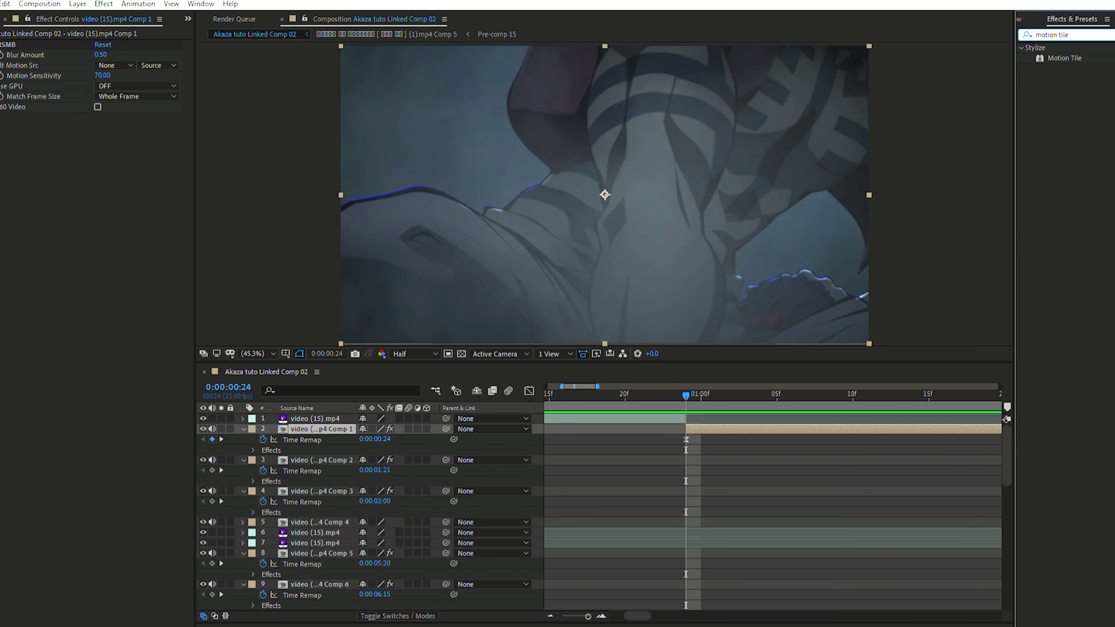
pyautogui.click(1063, 58)
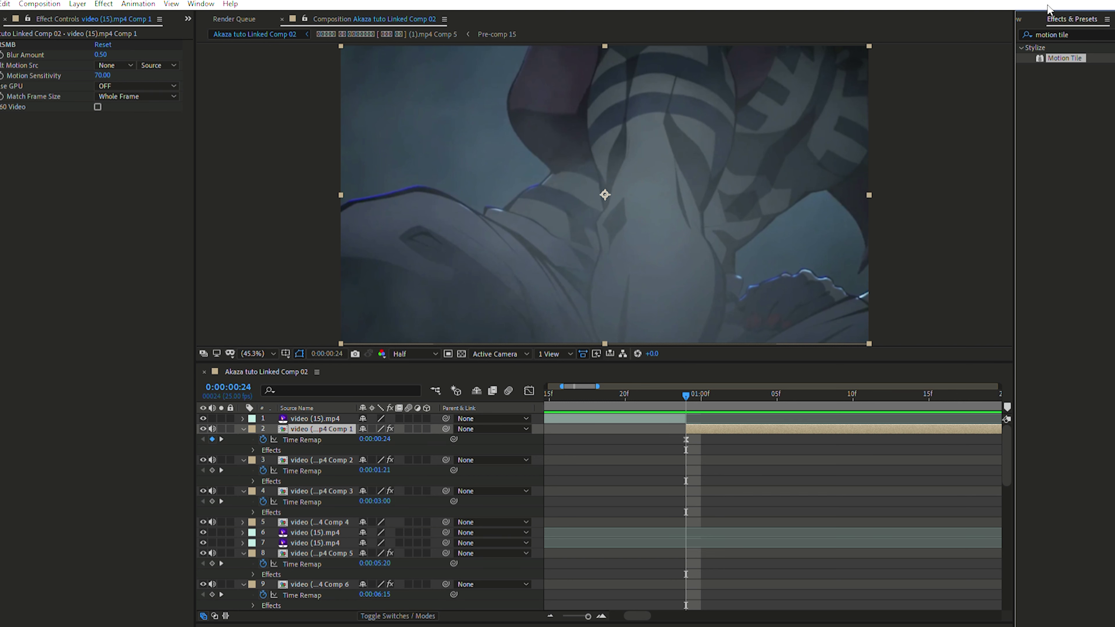
pyautogui.moveTo(1031, 346); pyautogui.dragTo(858, 427)
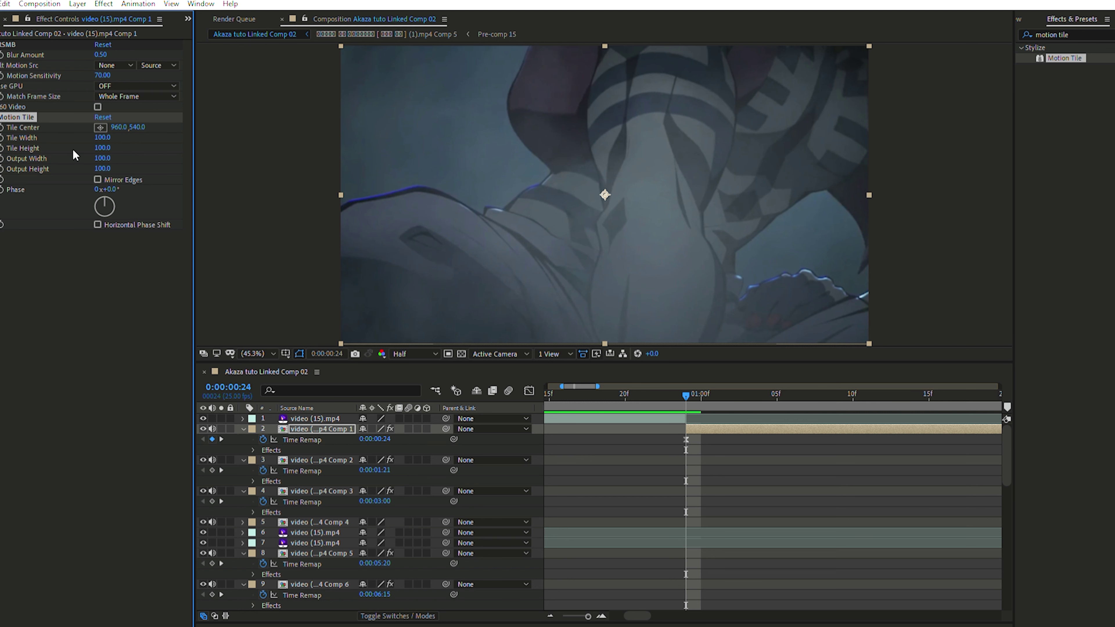
# Set Motion Tile's Output Width and Output Height to 400 and enable Mirror Edges.
pyautogui.click(105, 158)
pyautogui.write('400')
pyautogui.press('Return')
pyautogui.click(105, 168)
pyautogui.write('70')
pyautogui.press('Return')
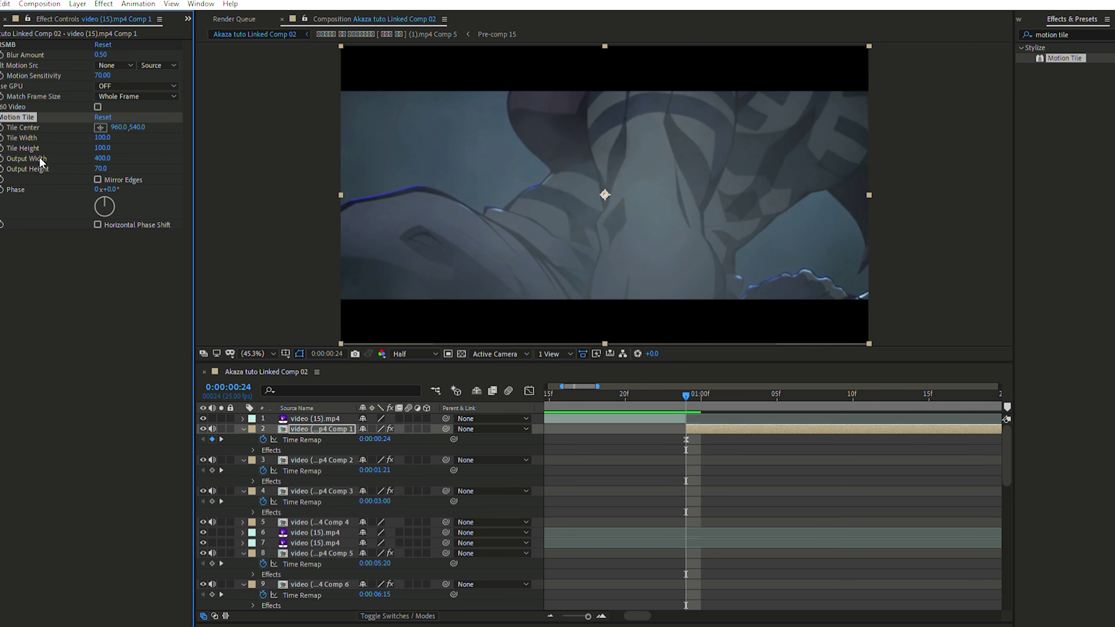
pyautogui.click(102, 168)
pyautogui.write('400')
pyautogui.press('Return')
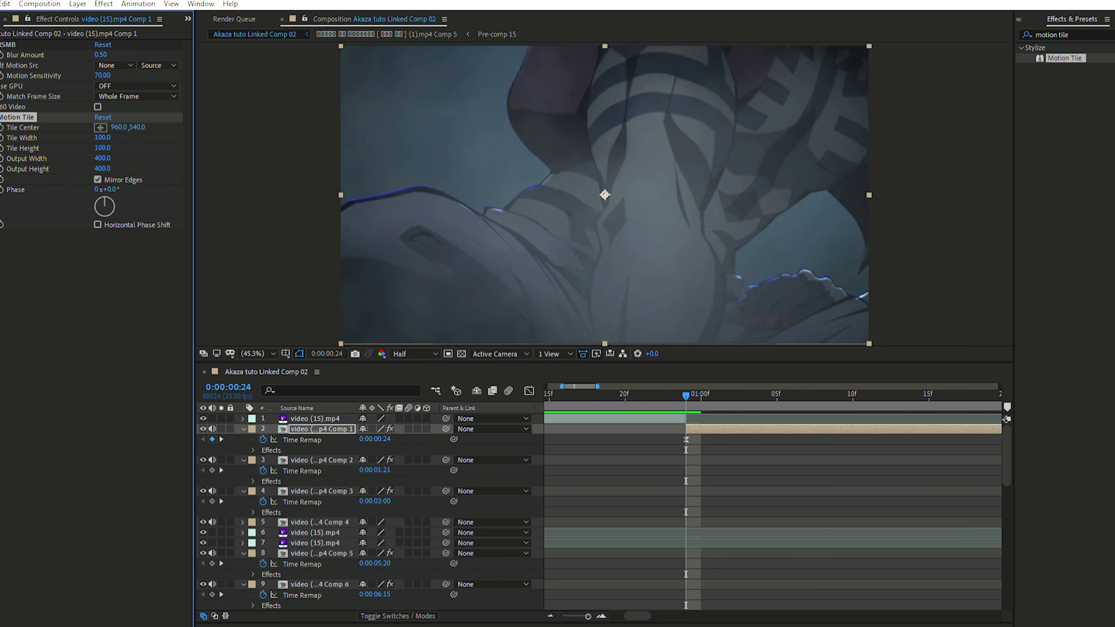
# Add a null object directly above the Comp 1 layer.
pyautogui.moveTo(691, 393); pyautogui.dragTo(690, 456)
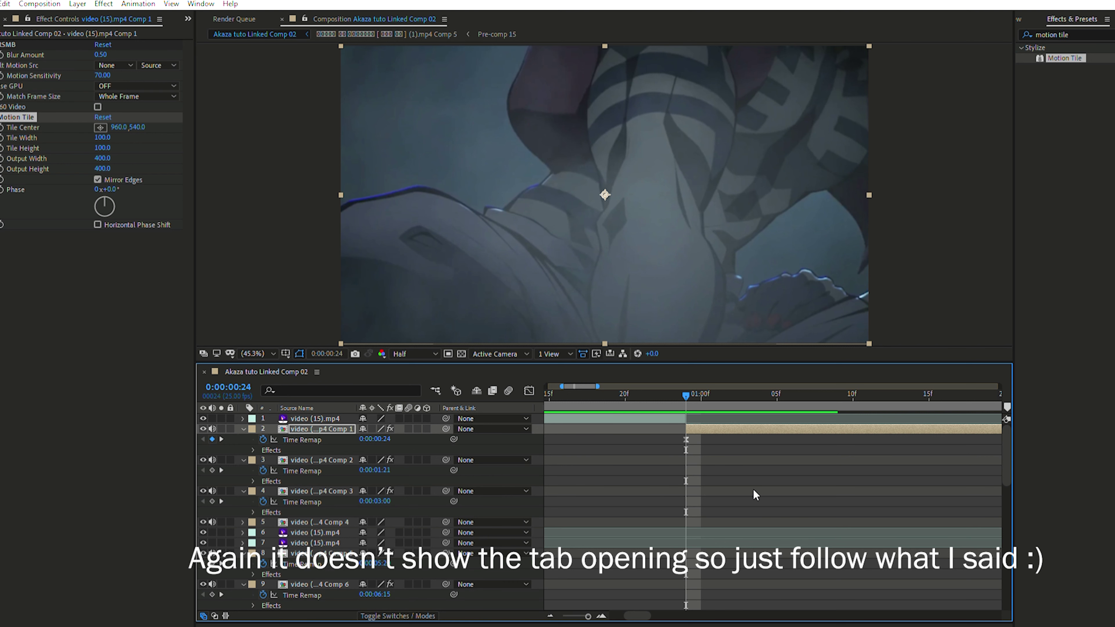
pyautogui.click(745, 498)
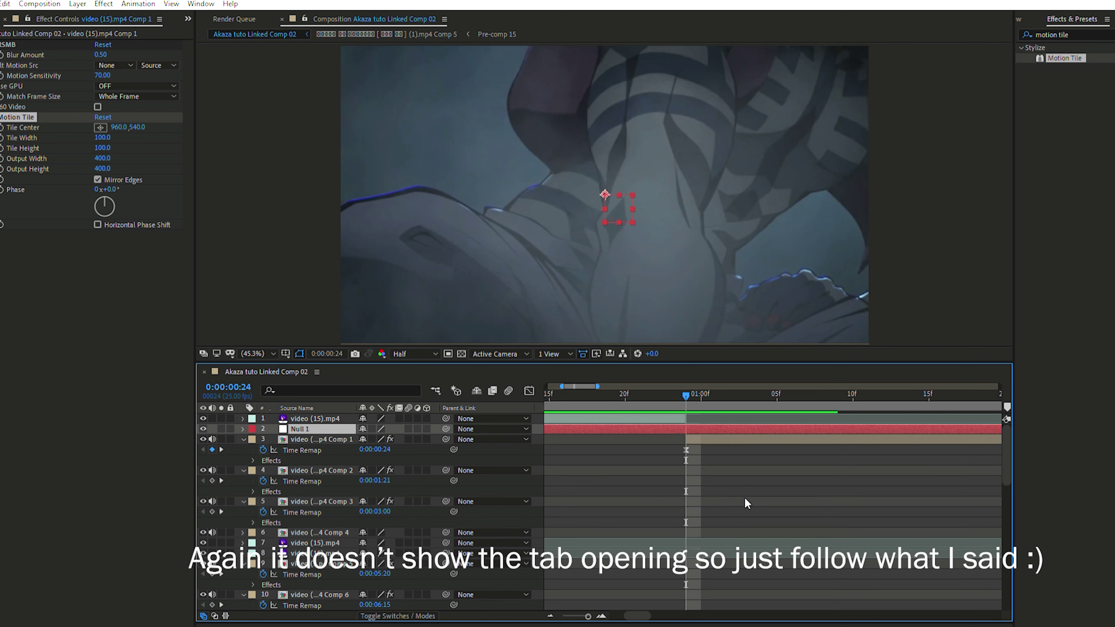
# Split Null 1 at 0:00:00:24, where the Comp 1 layer begins, and delete the part before it.
pyautogui.moveTo(697, 391); pyautogui.dragTo(684, 436)
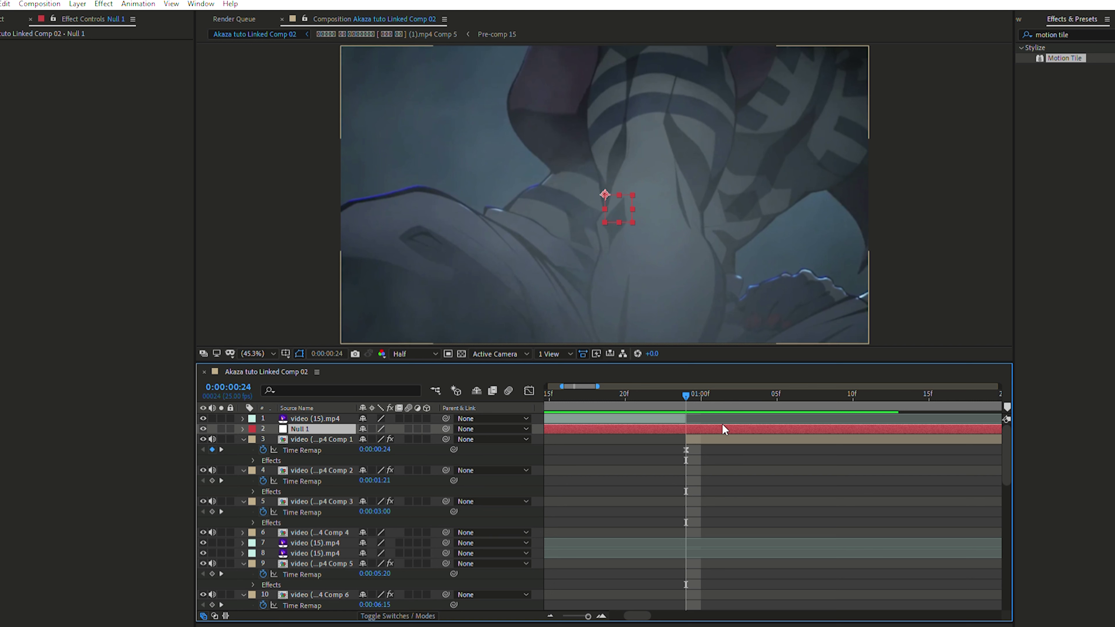
pyautogui.hotkey('ctrl', 'shift', 'd')
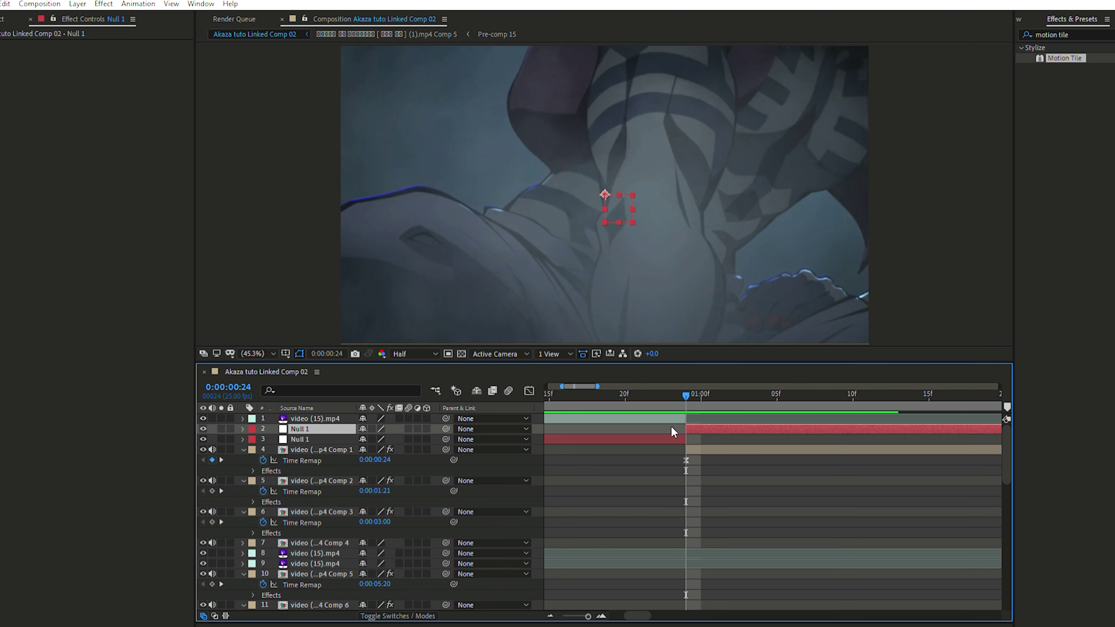
pyautogui.click(670, 436)
pyautogui.press('Delete')
# Split Null 1 at 0:00:01:21, where the Comp 1 layer ends, and delete the part after it.
pyautogui.moveTo(737, 387); pyautogui.dragTo(913, 439)
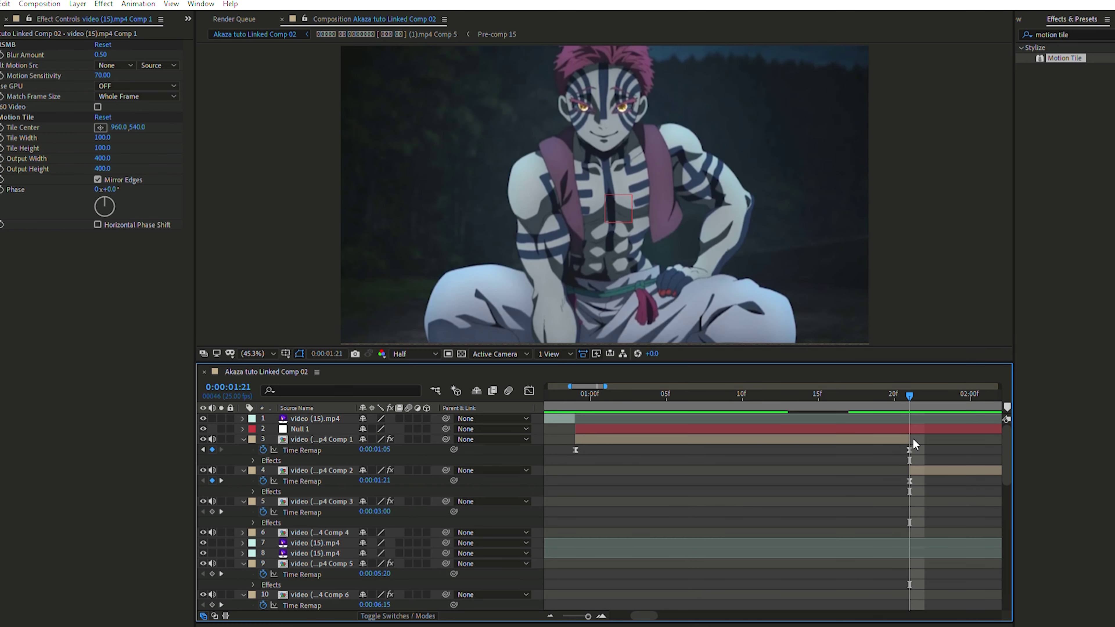
pyautogui.click(926, 428)
pyautogui.hotkey('ctrl', 'shift', 'd')
pyautogui.press('Delete')
# Return to 0:00:00:24 and move Null 1 slightly left of the frame's centre in the composition view.
pyautogui.moveTo(887, 392); pyautogui.dragTo(588, 435)
pyautogui.press('pageup')
pyautogui.click(683, 428)
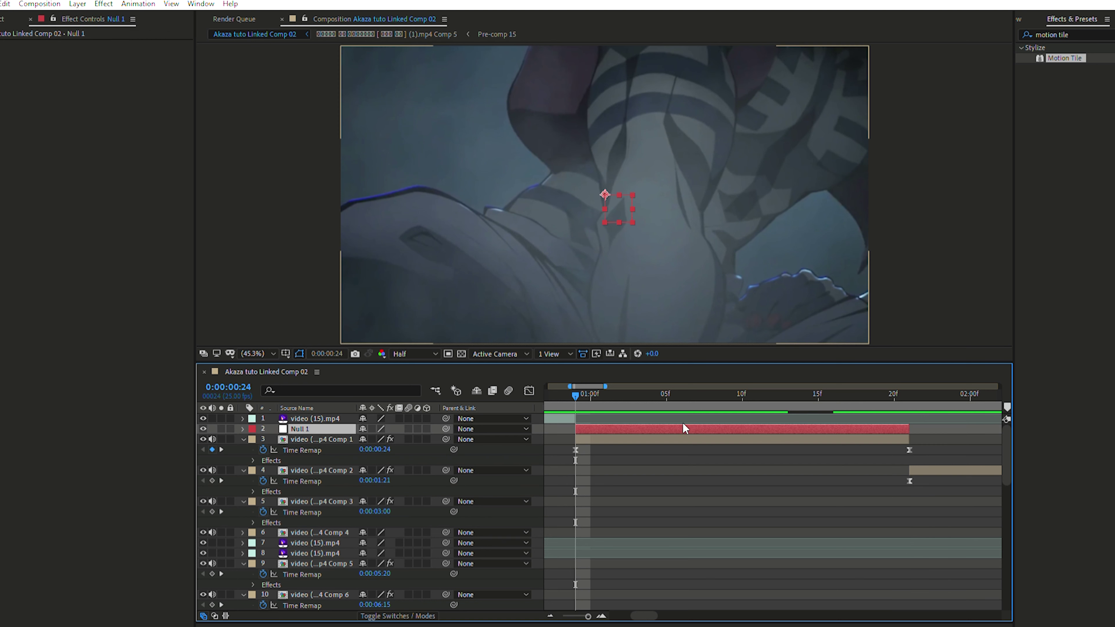
pyautogui.moveTo(604, 187); pyautogui.dragTo(590, 186)
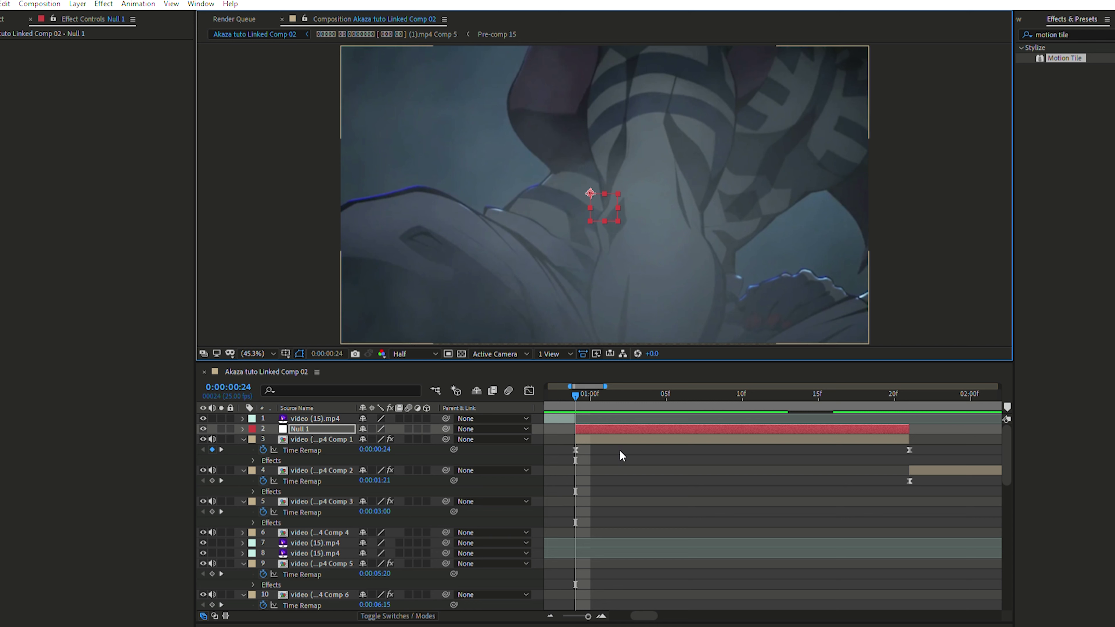
pyautogui.click(581, 385)
pyautogui.press('space')
pyautogui.press('space')
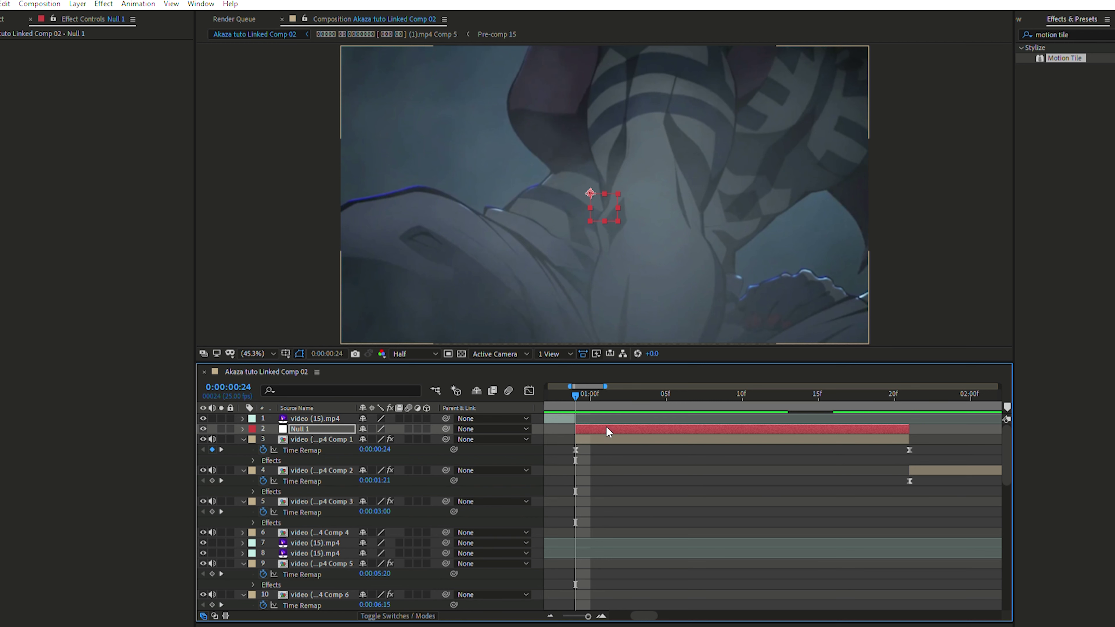
# Enable motion blur for the Comp 1 layer and Null 1, and parent Comp 1 to Null 1.
pyautogui.click(581, 440)
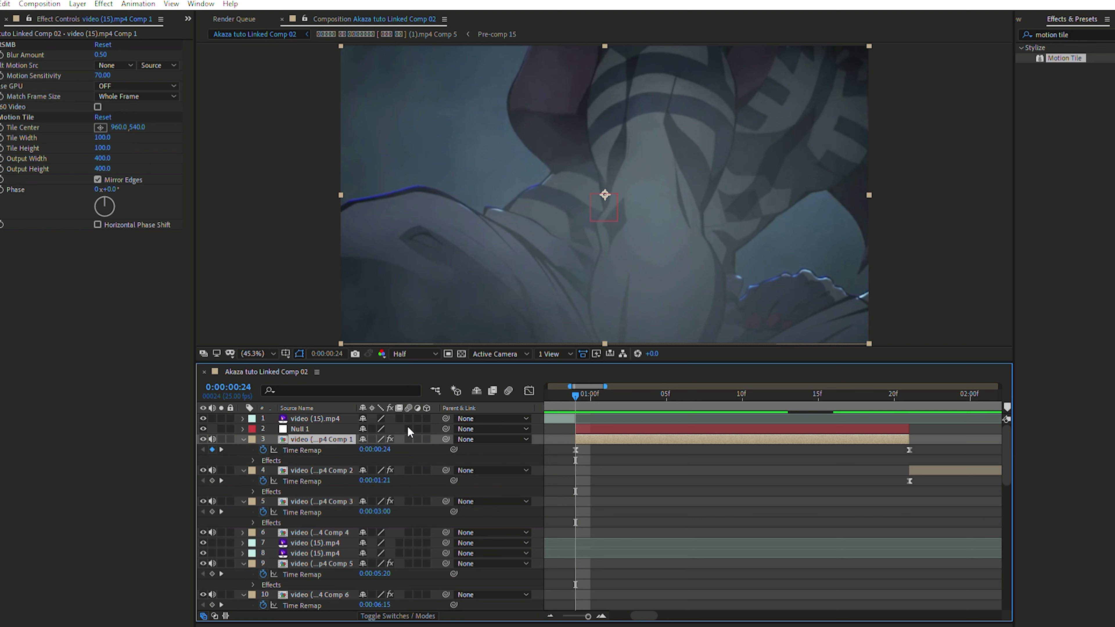
pyautogui.click(408, 438)
pyautogui.click(409, 428)
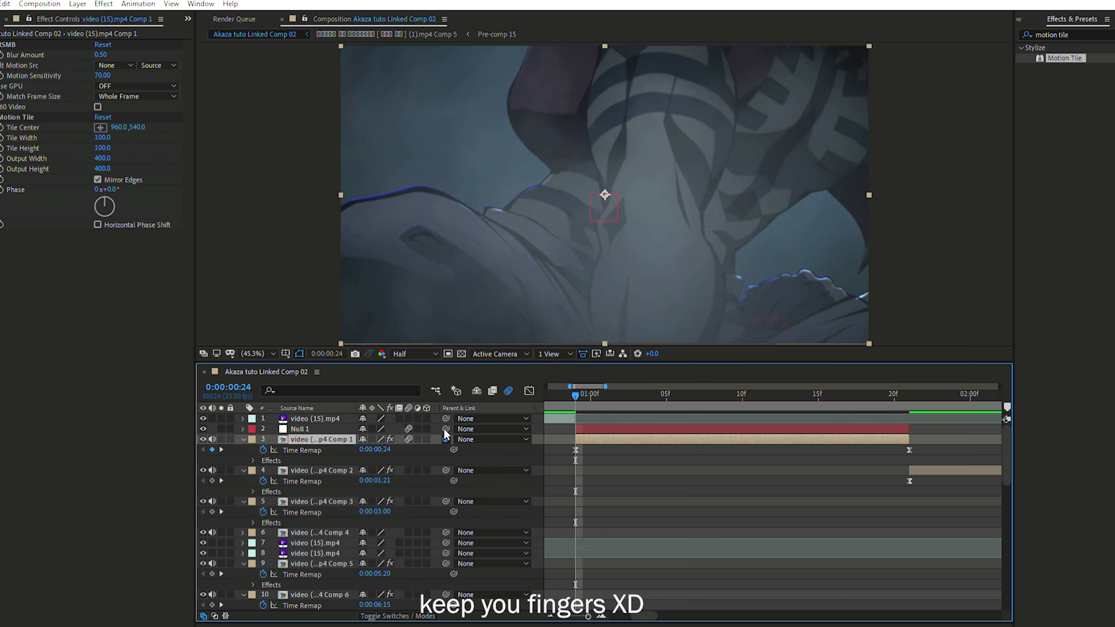
pyautogui.moveTo(445, 438); pyautogui.dragTo(329, 414)
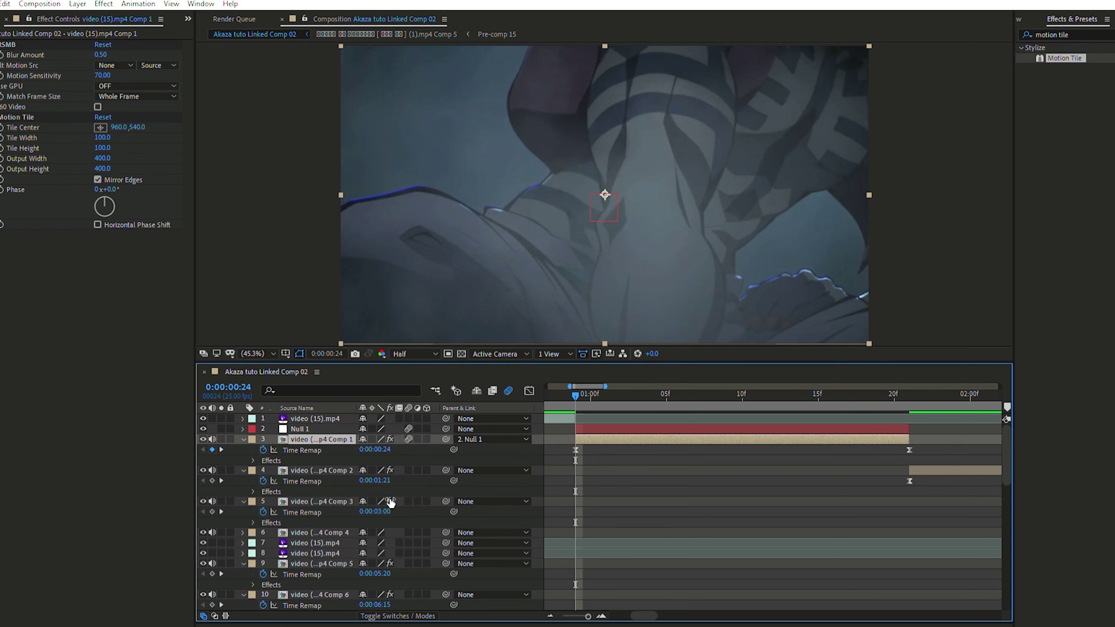
# Create a Scale keyframe of 100% on Null 1 and place it at the null's end, 0:00:01:21.
pyautogui.click(597, 427)
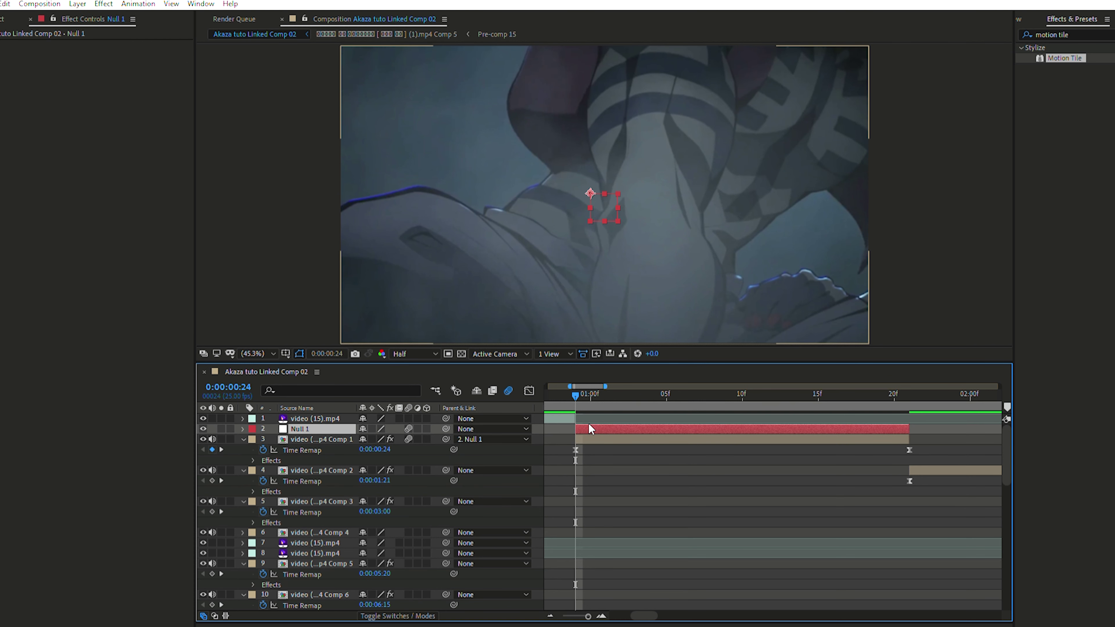
pyautogui.press('s')
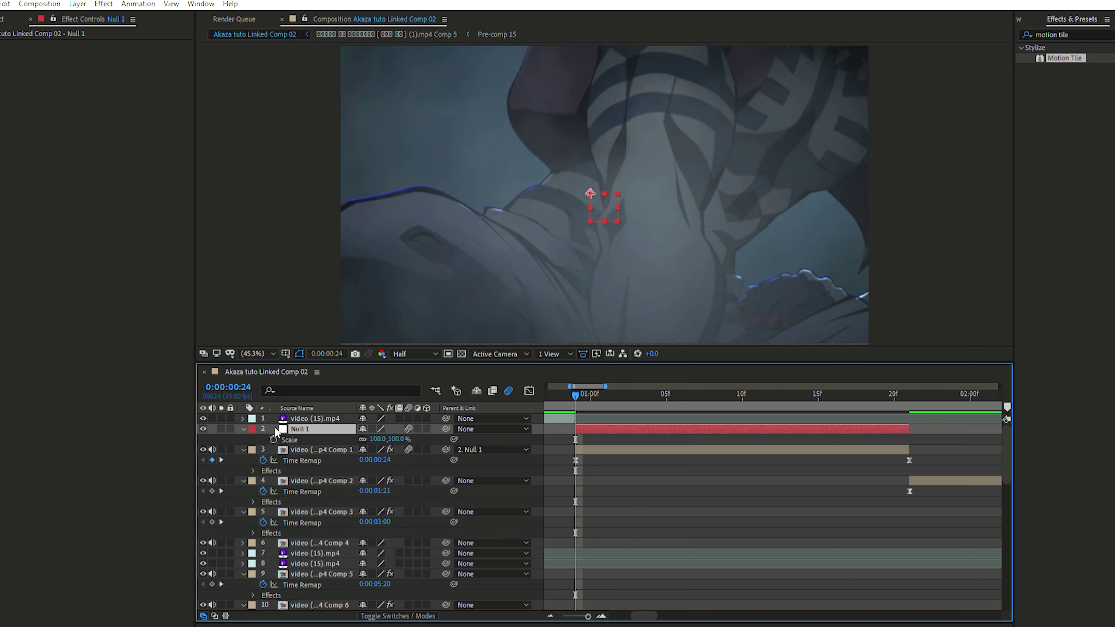
pyautogui.click(273, 439)
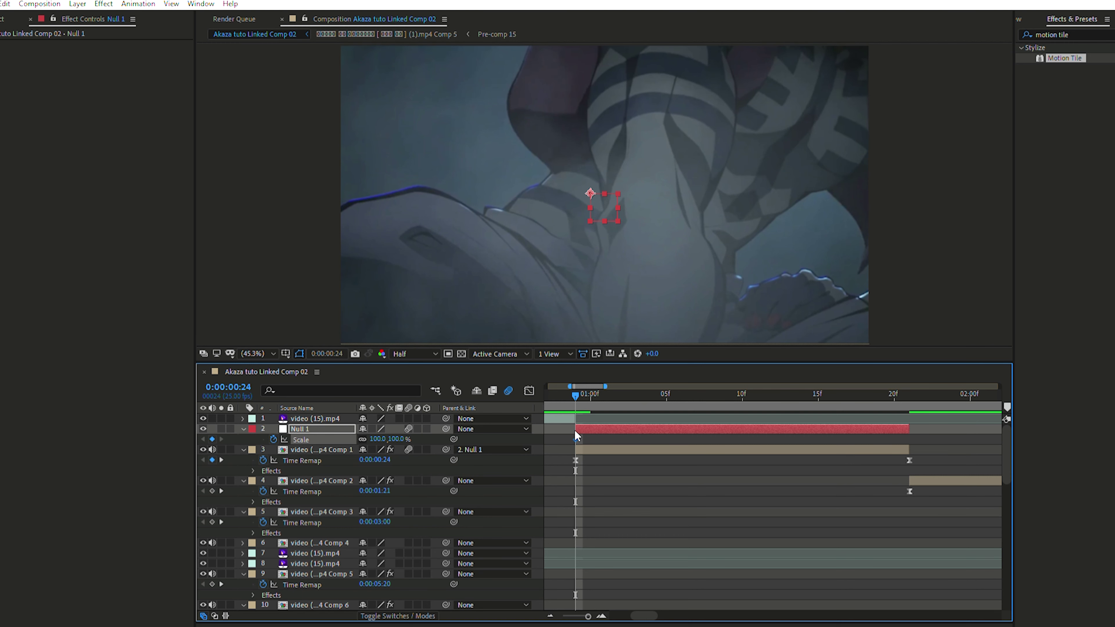
pyautogui.moveTo(610, 439); pyautogui.dragTo(916, 452)
# Set Null 1's Scale to 170% at its first frame, 0:00:00:24.
pyautogui.click(378, 439)
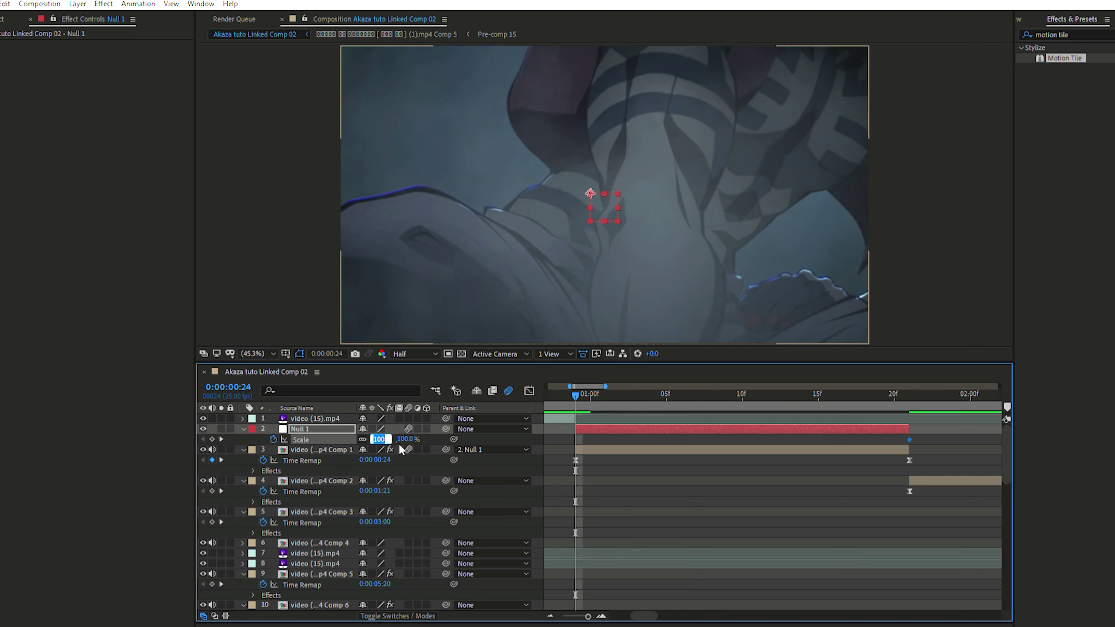
pyautogui.write('170')
pyautogui.press('Return')
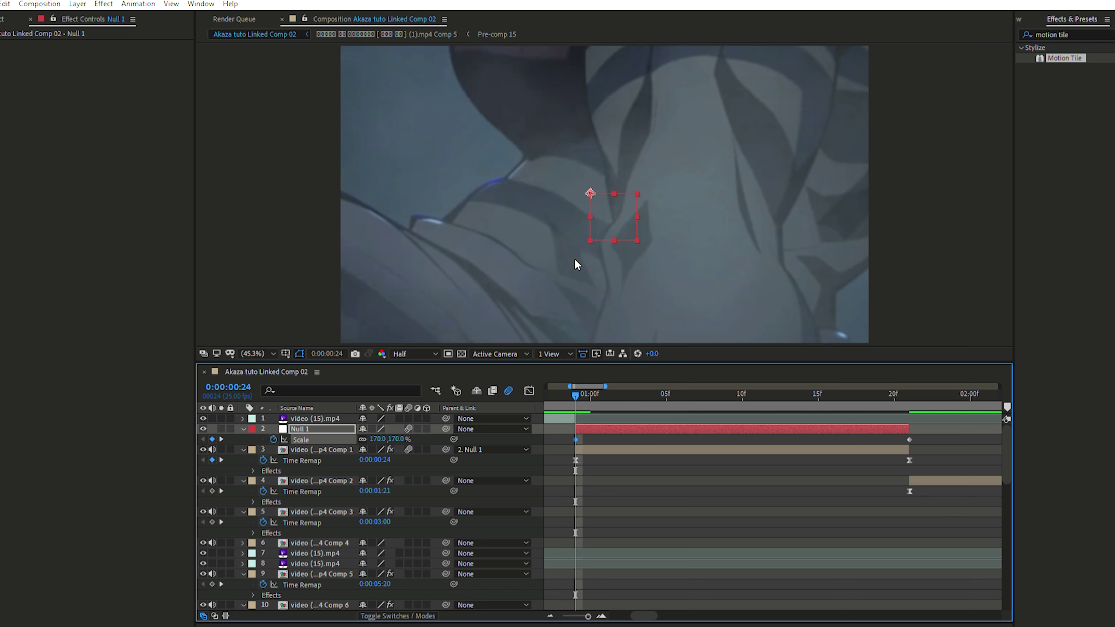
# Apply Easy Ease to both of Null 1's Scale keyframes.
pyautogui.click(560, 429)
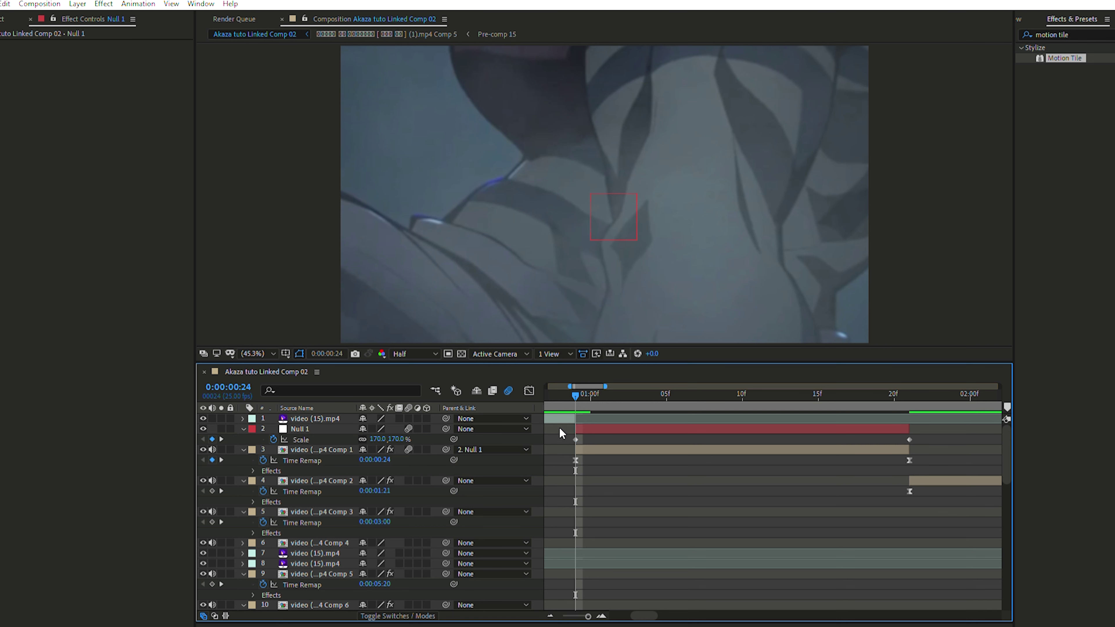
pyautogui.click(637, 428)
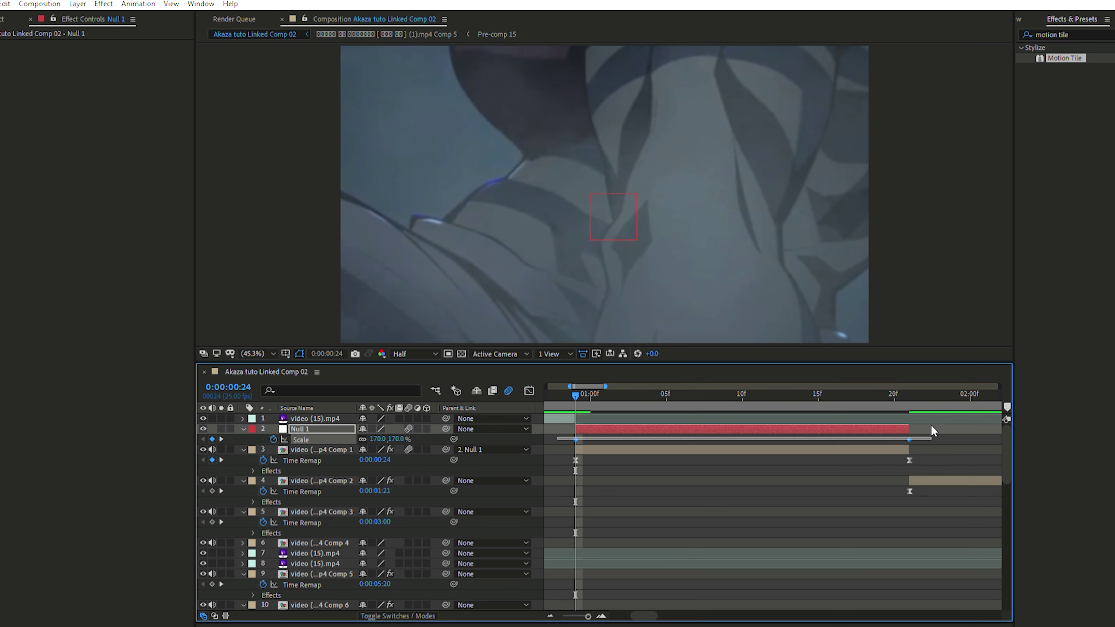
pyautogui.press('F9')
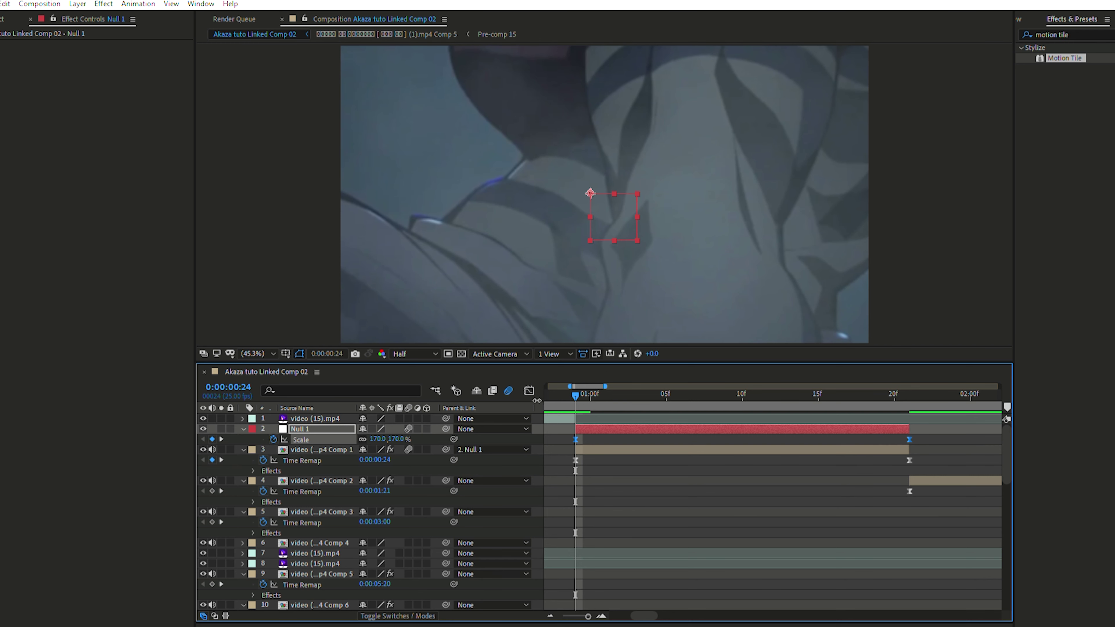
# Shape Null 1's Scale curve in the graph editor to fall steeply from 170% and level off gradually towards 100%.
pyautogui.click(529, 391)
pyautogui.moveTo(611, 463); pyautogui.dragTo(566, 421)
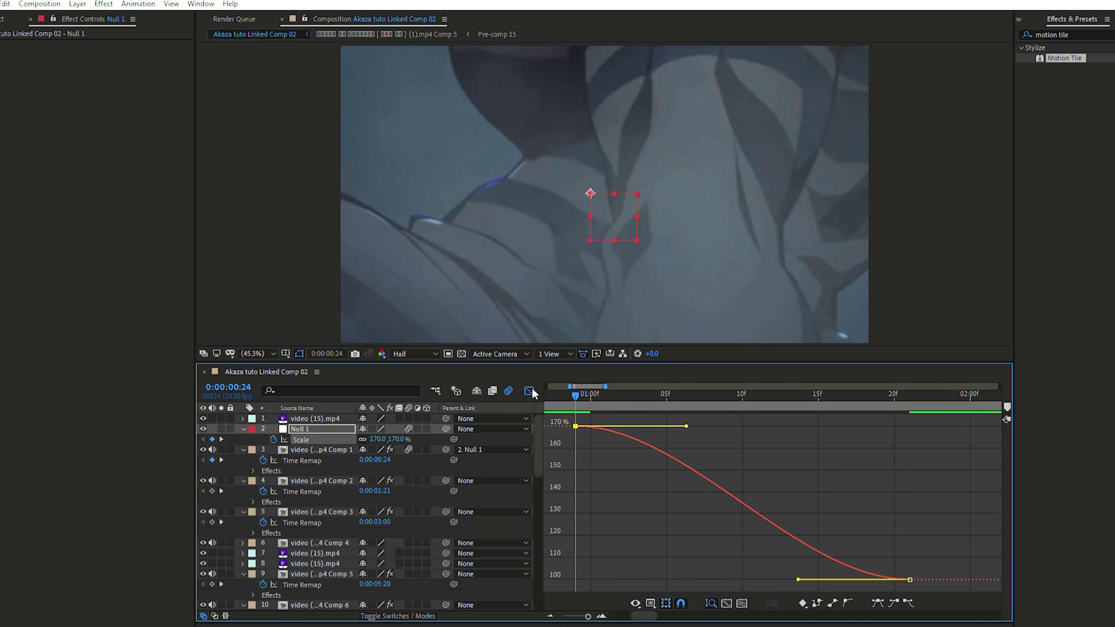
pyautogui.moveTo(686, 425); pyautogui.dragTo(636, 537)
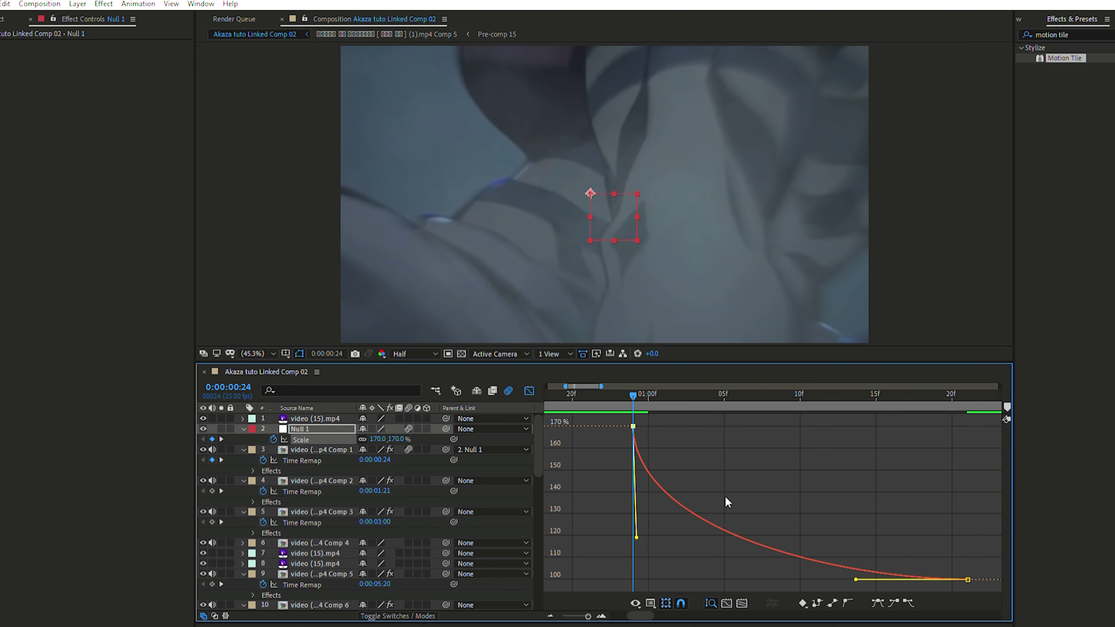
pyautogui.moveTo(855, 576); pyautogui.dragTo(657, 563)
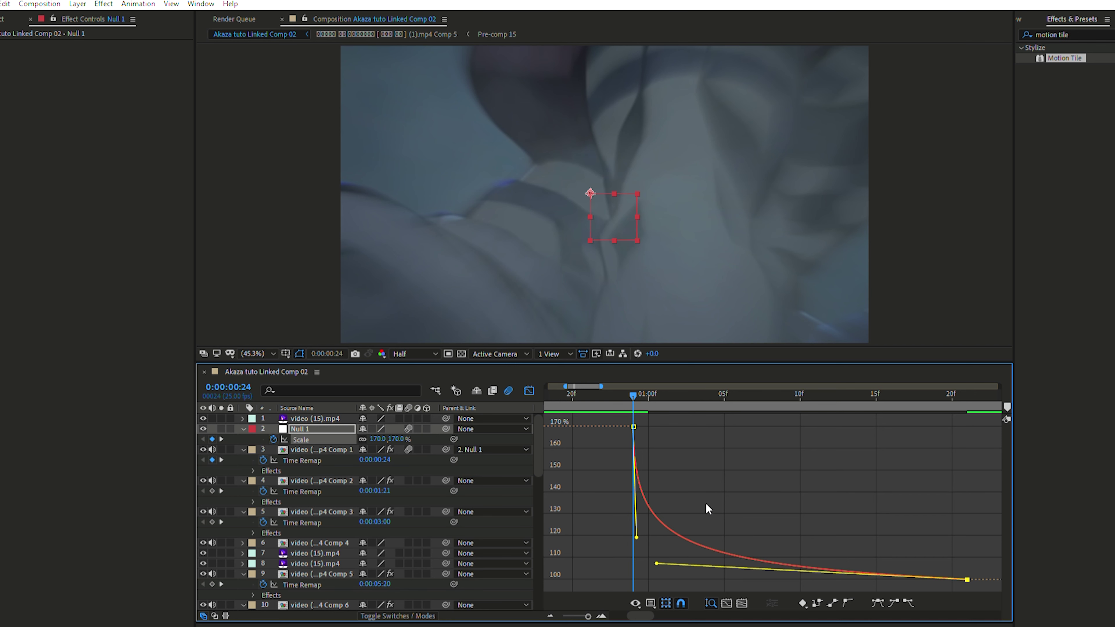
pyautogui.click(529, 390)
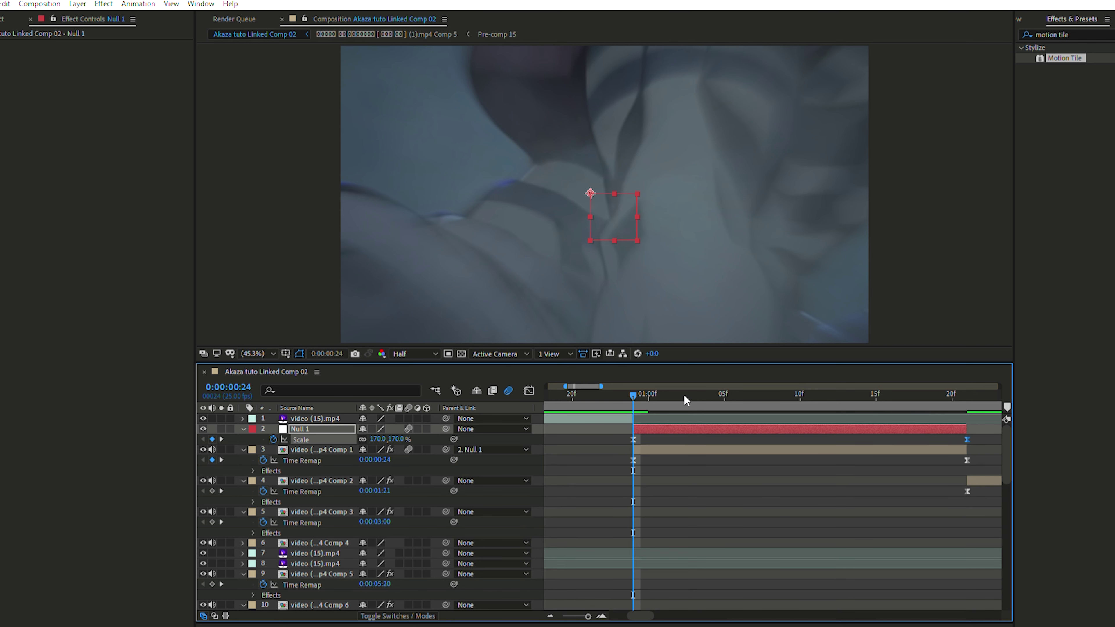
# Preview the Null 1 zoom from just before the Comp 1 layer into the following clip.
pyautogui.moveTo(641, 397); pyautogui.dragTo(530, 413)
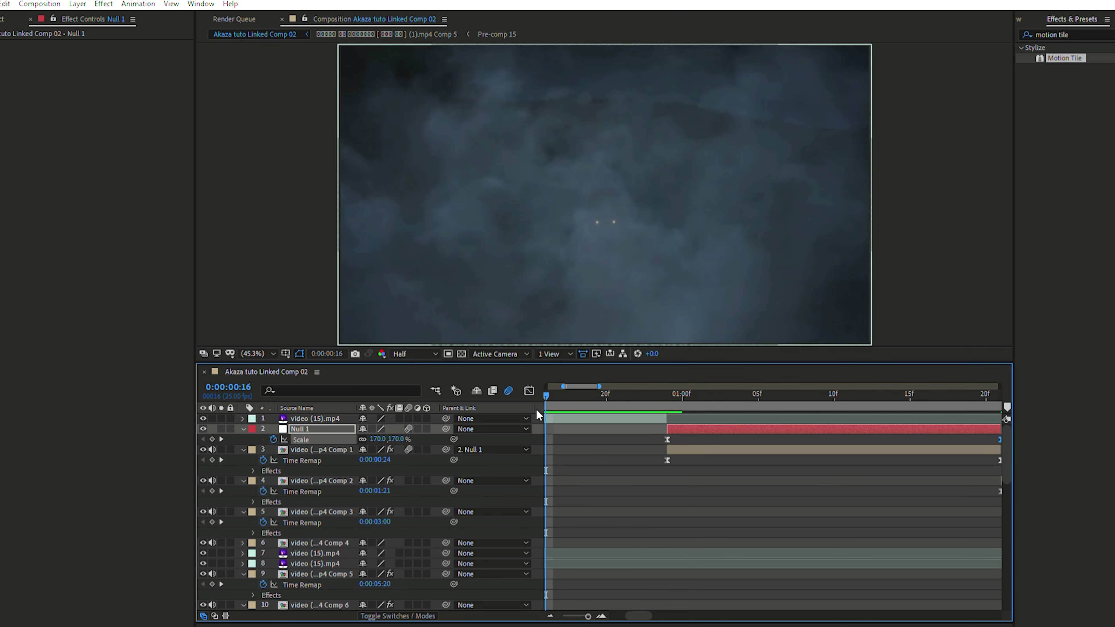
pyautogui.press('space')
pyautogui.press('space')
pyautogui.moveTo(645, 395); pyautogui.dragTo(478, 423)
pyautogui.press('space')
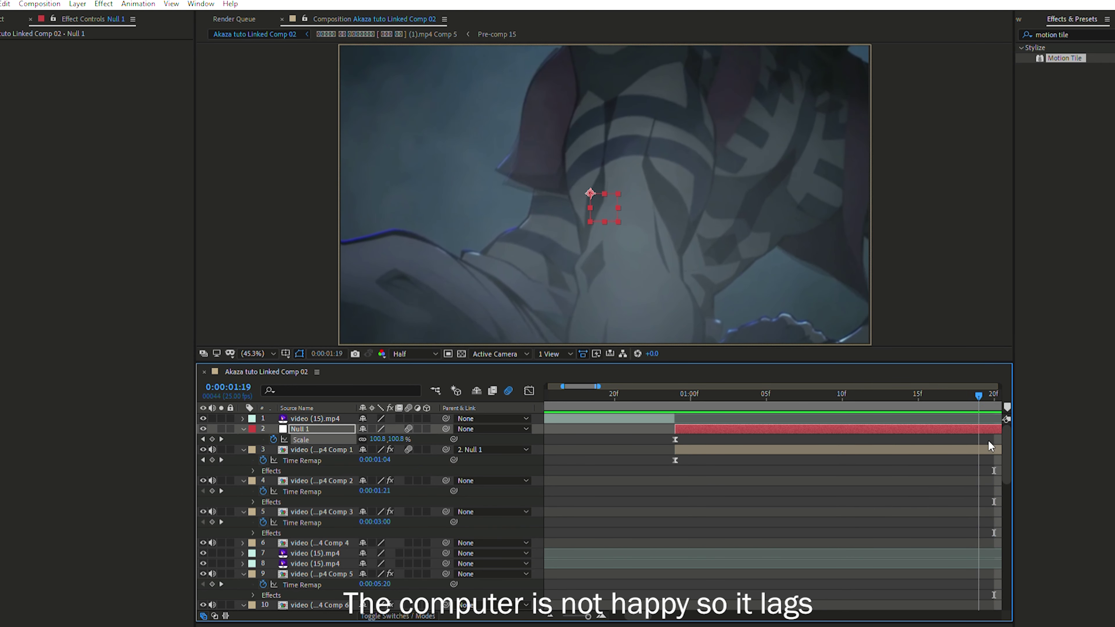
pyautogui.moveTo(974, 485); pyautogui.dragTo(534, 514)
pyautogui.press('space')
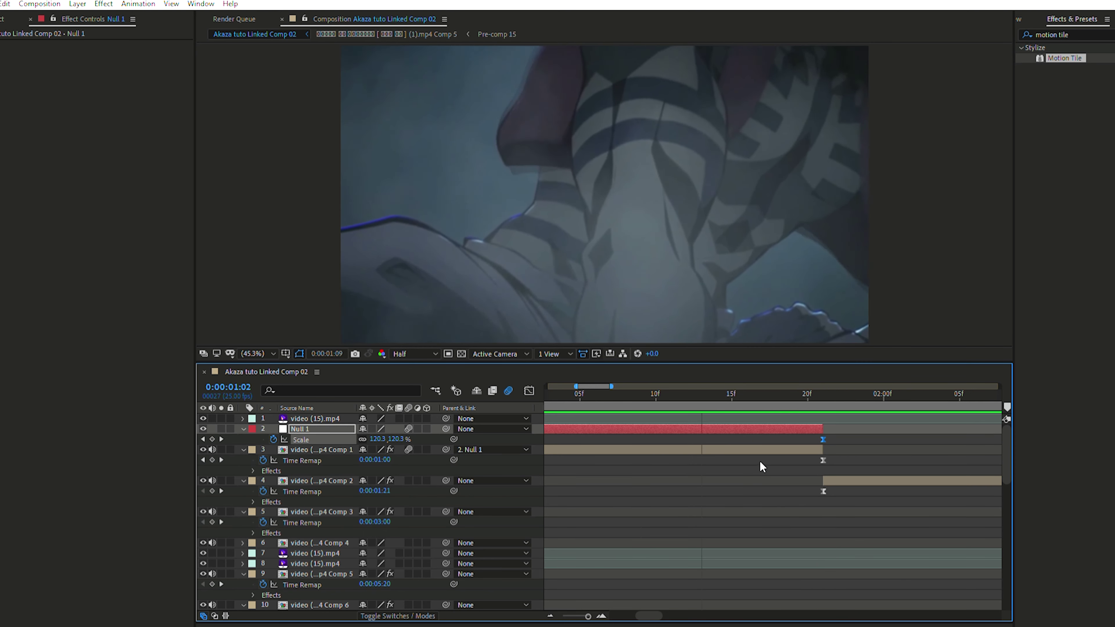
pyautogui.press('space')
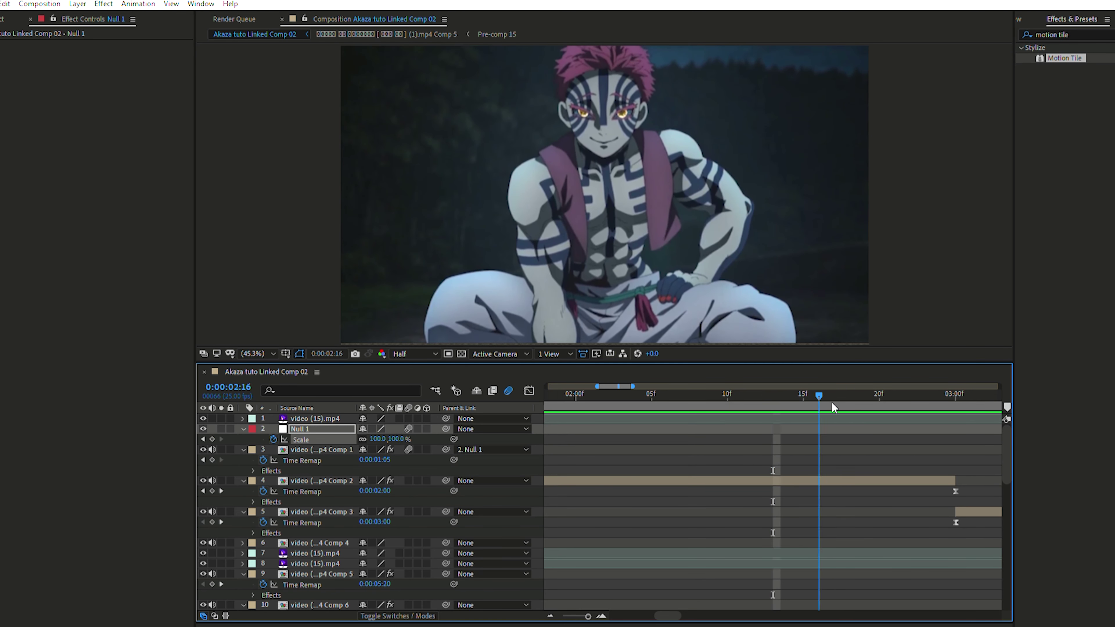
# Go to the Comp 3 layer's first frame, 0:00:03:00, and paste the copied Motion Tile effect onto that layer.
pyautogui.moveTo(530, 471); pyautogui.dragTo(715, 523)
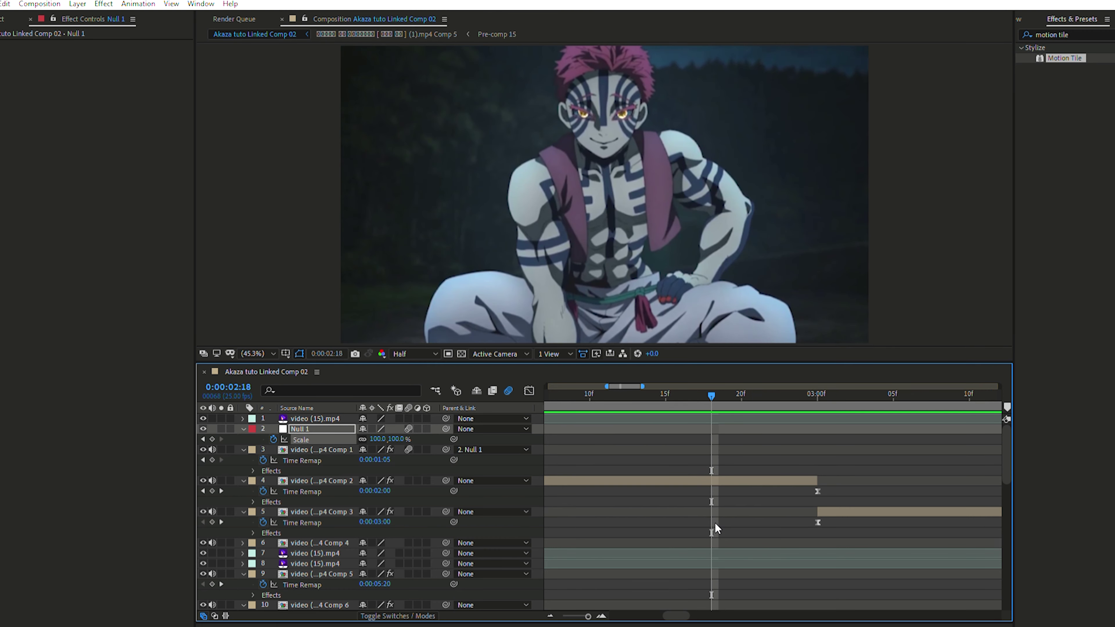
pyautogui.press('space')
pyautogui.press('space')
pyautogui.moveTo(764, 393); pyautogui.dragTo(642, 389)
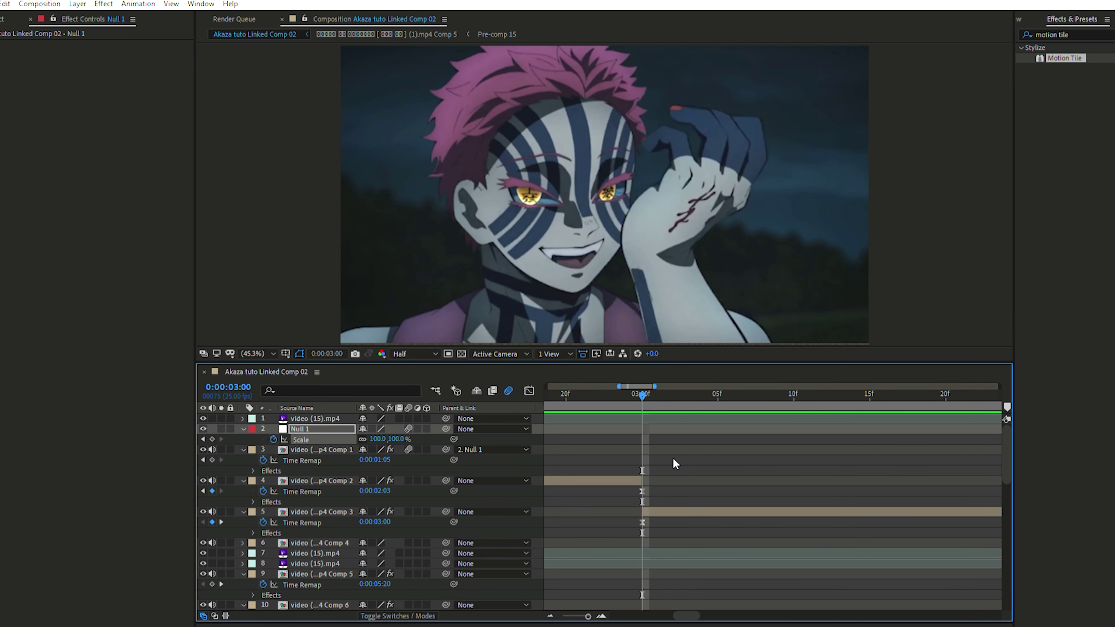
pyautogui.click(689, 510)
pyautogui.hotkey('ctrl', 'v')
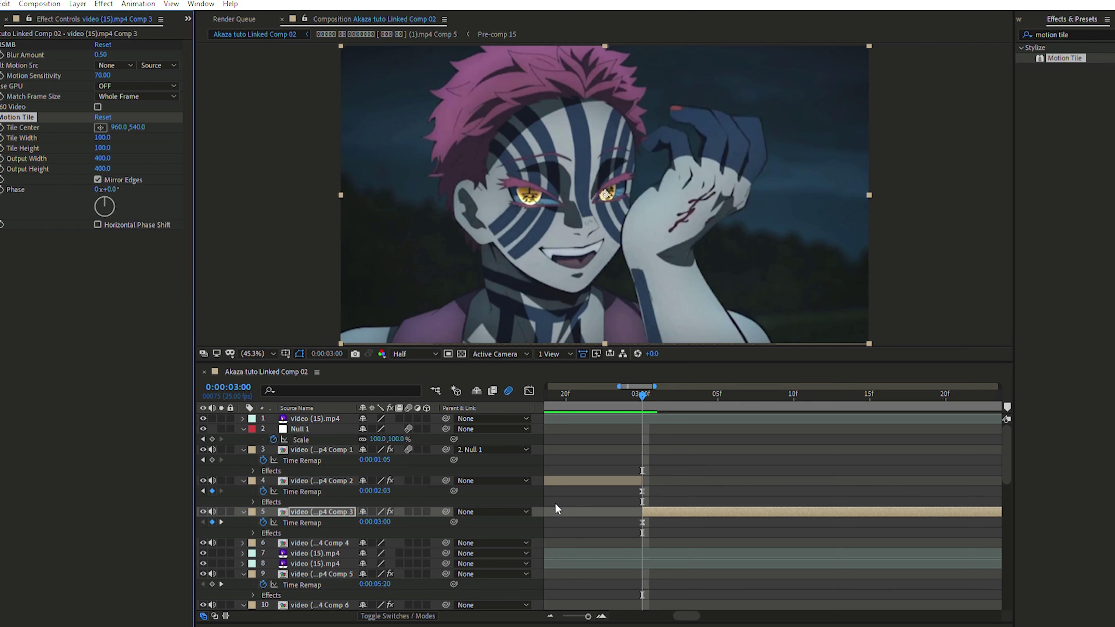
# Add a null object directly above the Comp 3 layer, split it at 0:00:03:00 and delete the earlier part.
pyautogui.hotkey('ctrl', 'alt', 'shift', 'y')
pyautogui.hotkey('ctrl', 'shift', 'd')
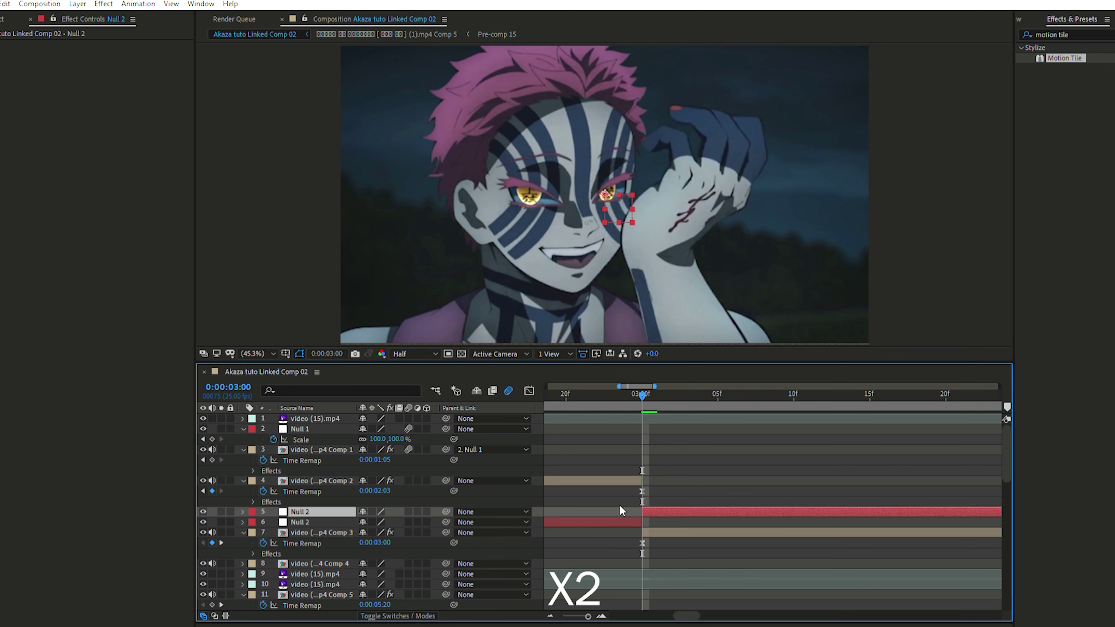
pyautogui.click(618, 521)
pyautogui.press('Delete')
# Split Null 2 at 0:00:04:03, where the Comp 3 layer ends, and delete the later part.
pyautogui.moveTo(643, 396); pyautogui.dragTo(945, 404)
pyautogui.click(927, 509)
pyautogui.hotkey('ctrl', 'shift', 'd')
pyautogui.press('Delete')
pyautogui.click(551, 615)
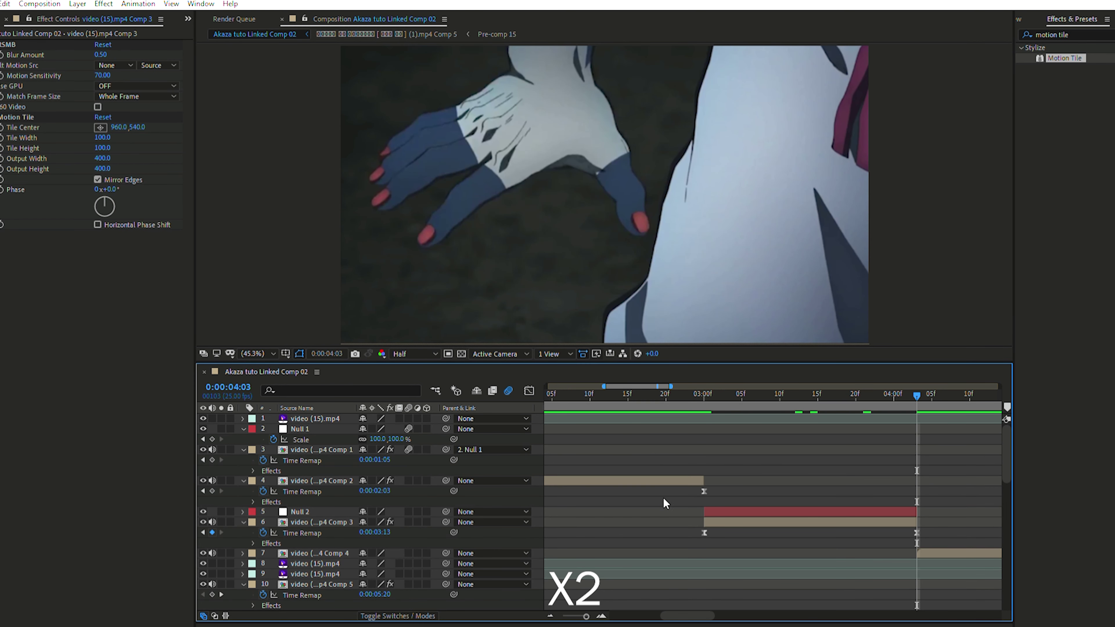
# Enable motion blur for Null 2 and the Comp 3 layer, and parent Comp 3 to Null 2.
pyautogui.click(700, 510)
pyautogui.press('i')
pyautogui.click(753, 520)
pyautogui.moveTo(408, 522); pyautogui.dragTo(316, 511)
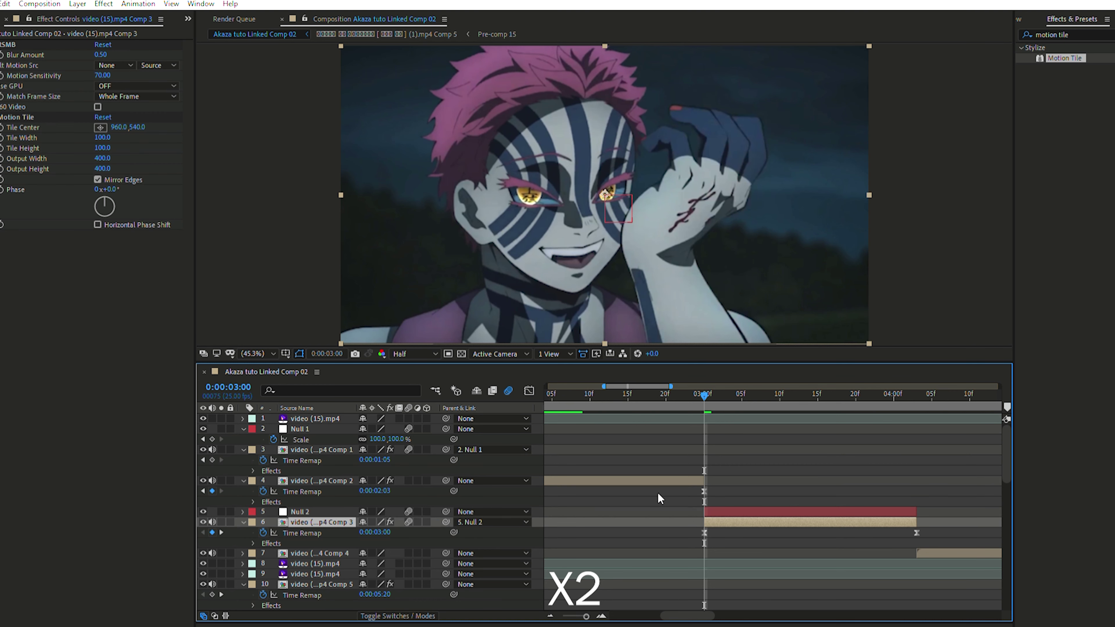
# Add a Scale keyframe of 100% to Null 2 at its first frame, 0:00:03:00.
pyautogui.click(737, 511)
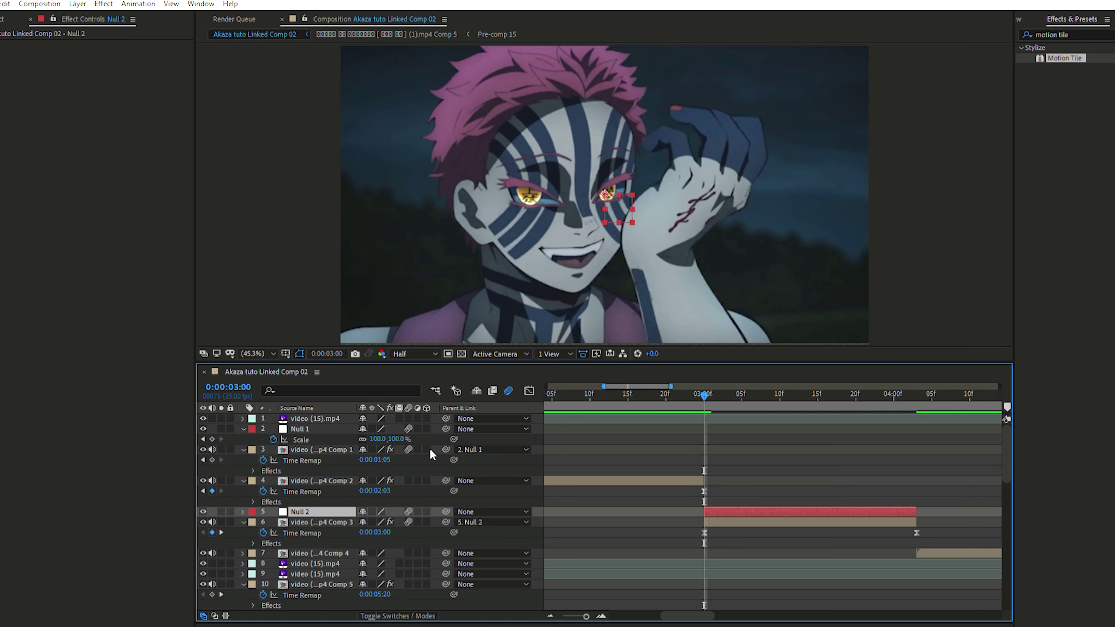
pyautogui.hotkey('alt', 'shift', 's')
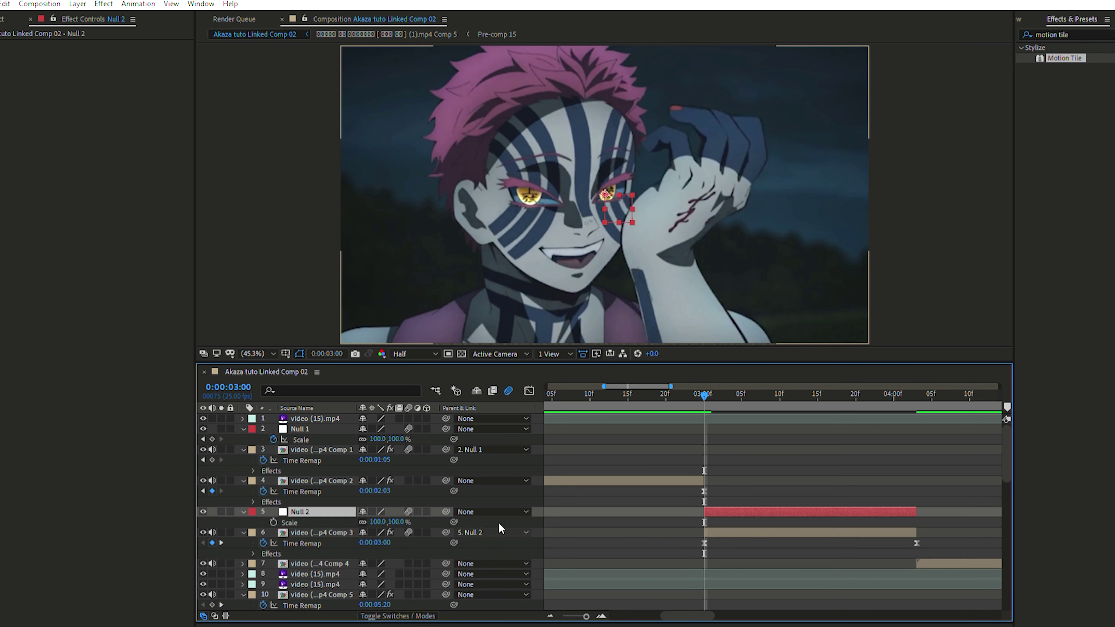
pyautogui.moveTo(706, 388); pyautogui.dragTo(917, 463)
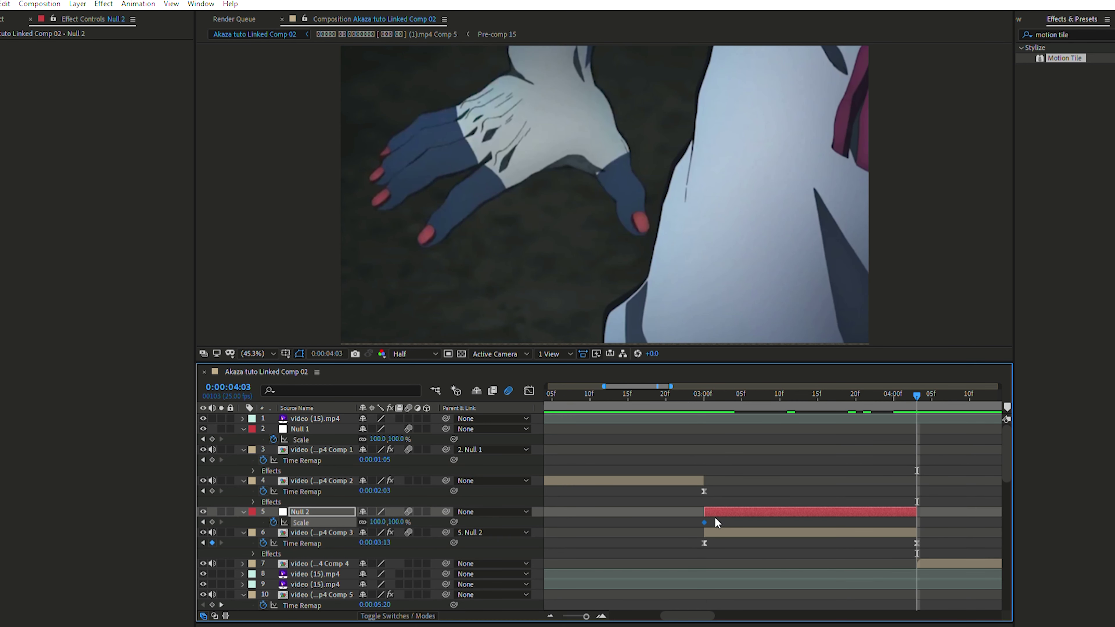
pyautogui.click(701, 396)
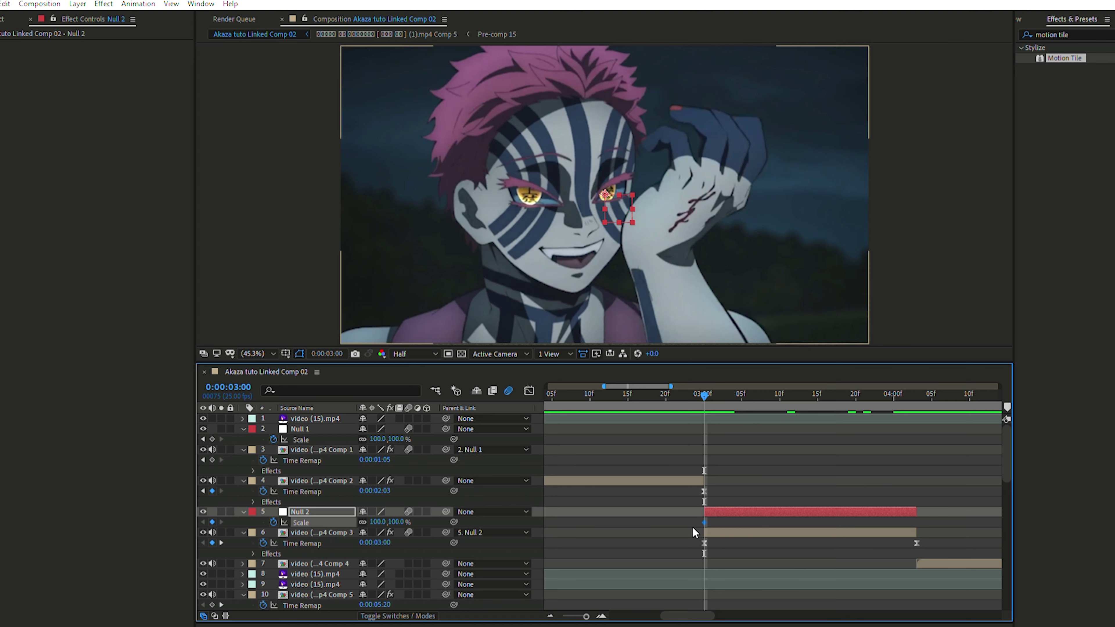
# Add a 60% Scale keyframe to Null 2 at 0:00:04:03 and apply Easy Ease to both Scale keyframes.
pyautogui.click(735, 395)
pyautogui.moveTo(737, 393); pyautogui.dragTo(909, 483)
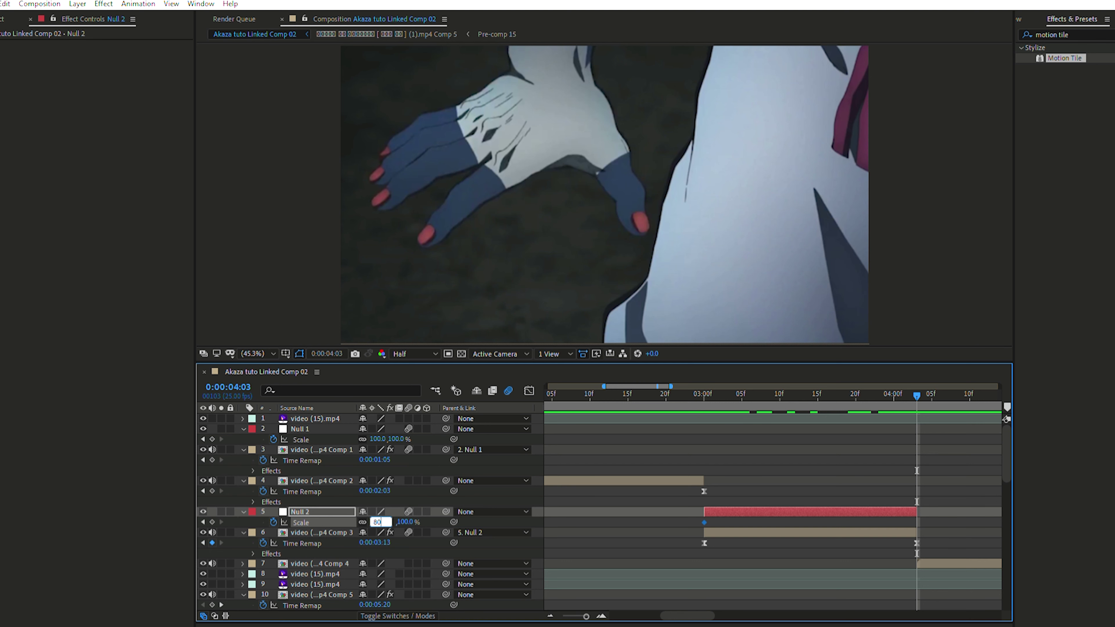
pyautogui.press('Return')
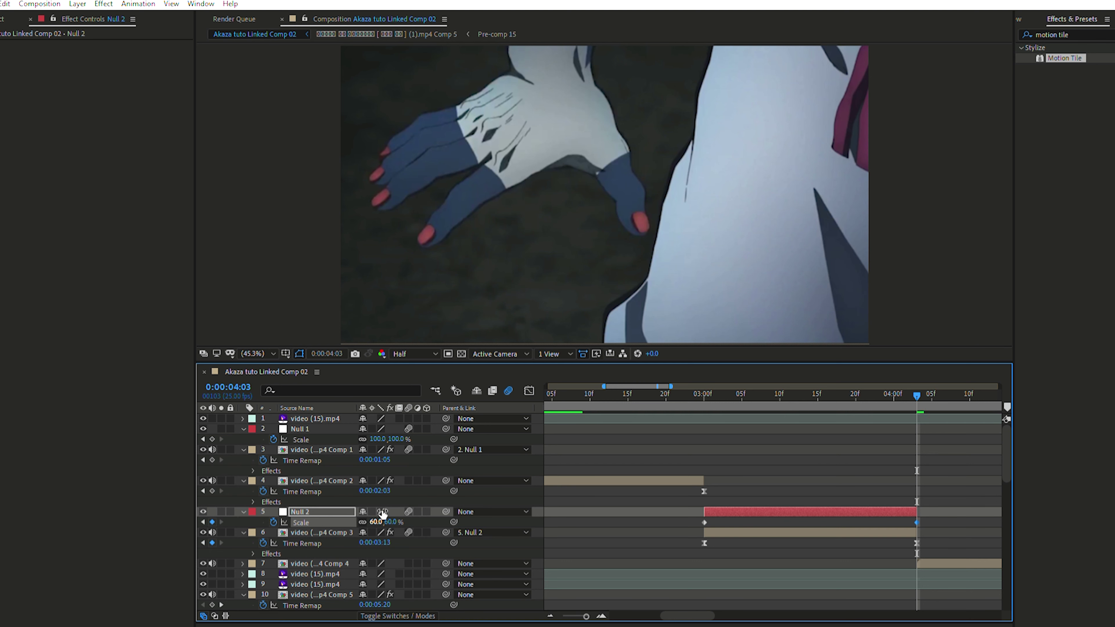
pyautogui.moveTo(667, 513); pyautogui.dragTo(940, 514)
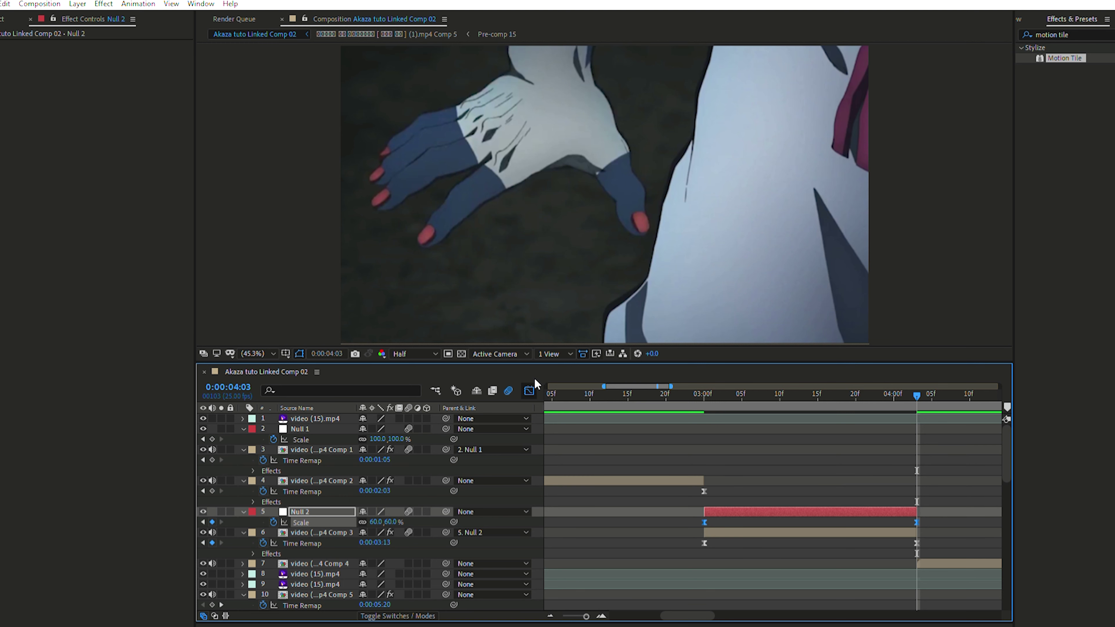
# Check the eased Scale curve of Null 2 and the scaled frame at 0:00:04:02.
pyautogui.click(529, 390)
pyautogui.moveTo(633, 485); pyautogui.dragTo(732, 404)
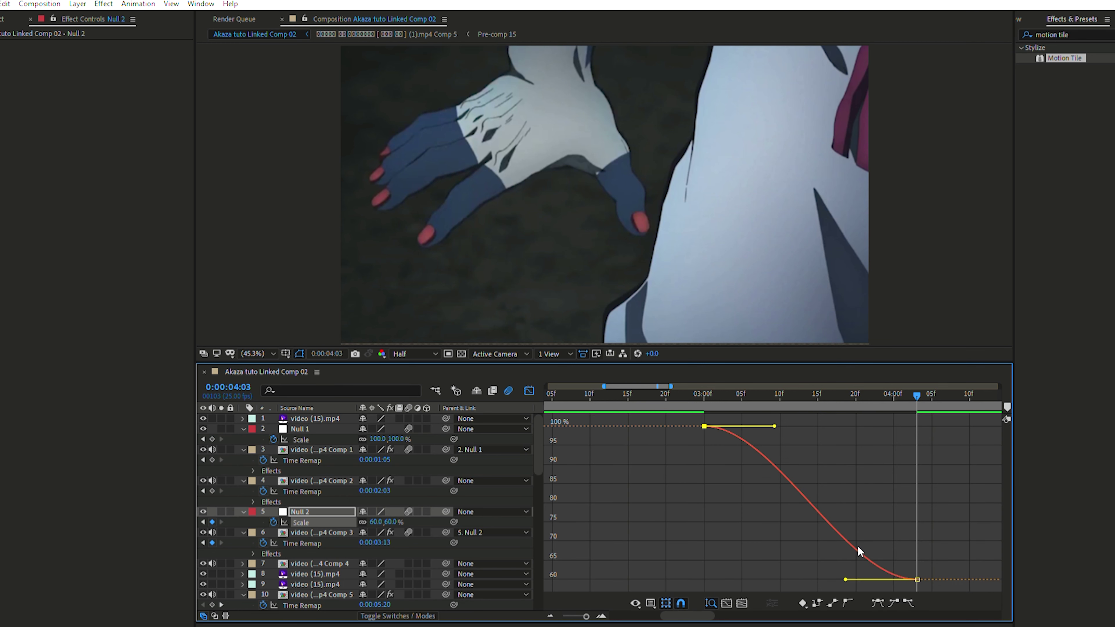
pyautogui.moveTo(904, 393); pyautogui.dragTo(910, 392)
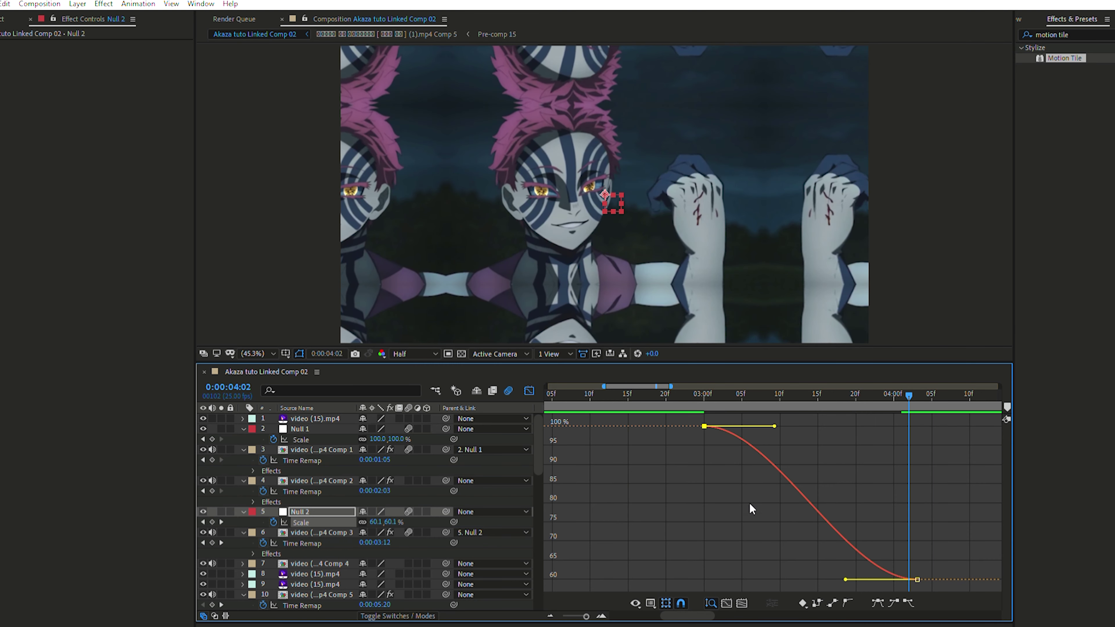
pyautogui.hotkey('shift', 'F3')
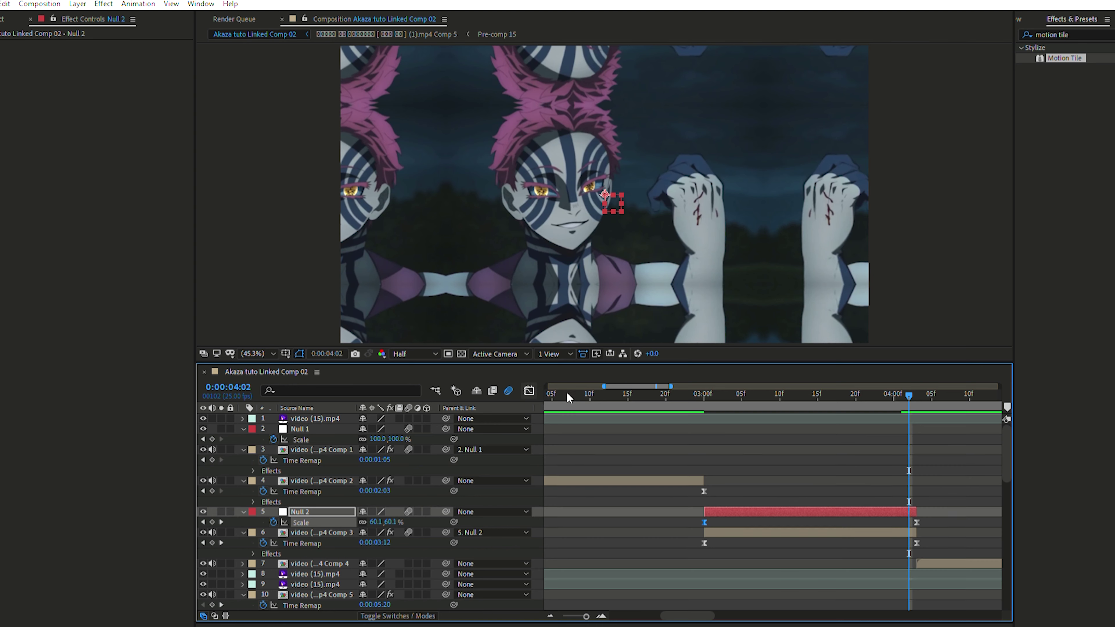
# Reshape Null 2's Scale curve so it falls slowly at first and drops steeply at the end, extending both keyframe handles.
pyautogui.click(851, 529)
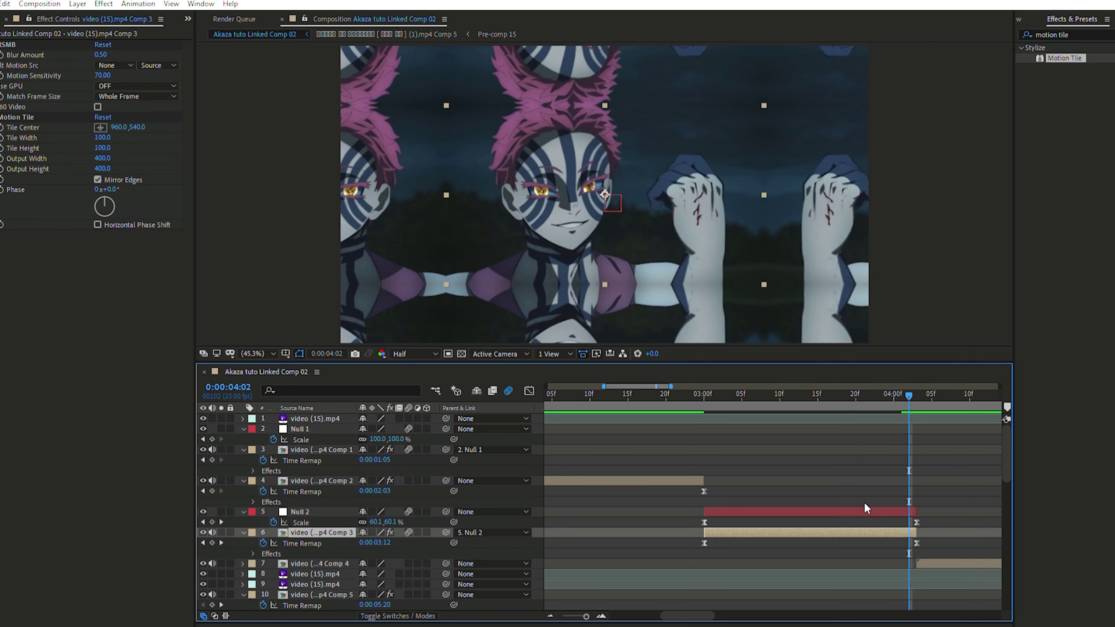
pyautogui.click(860, 512)
pyautogui.moveTo(682, 525); pyautogui.dragTo(981, 501)
pyautogui.click(529, 390)
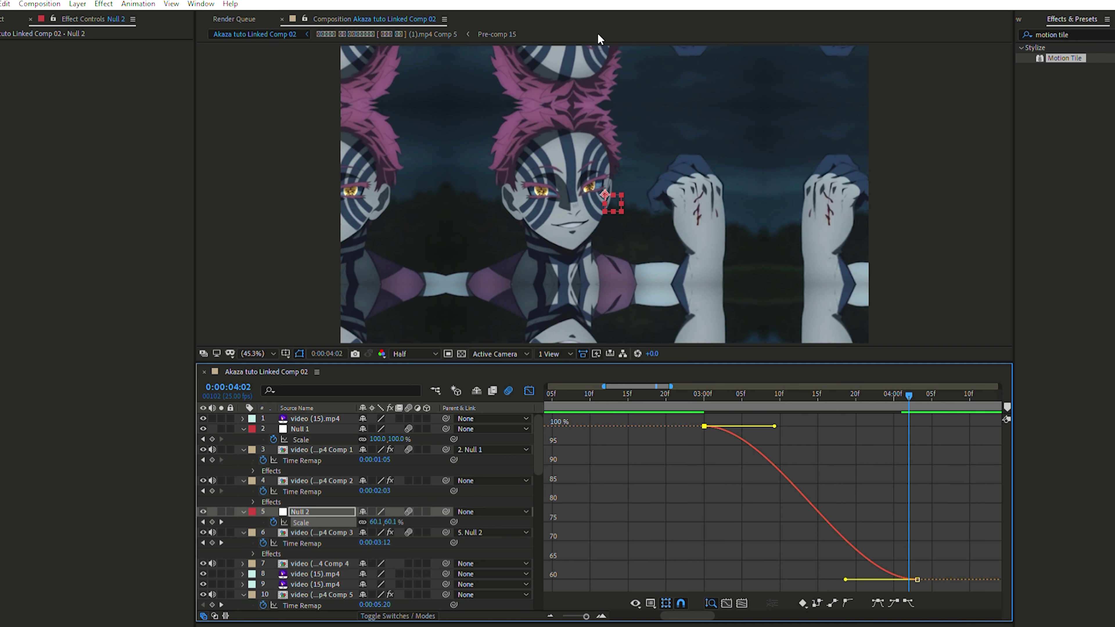
pyautogui.press("'")
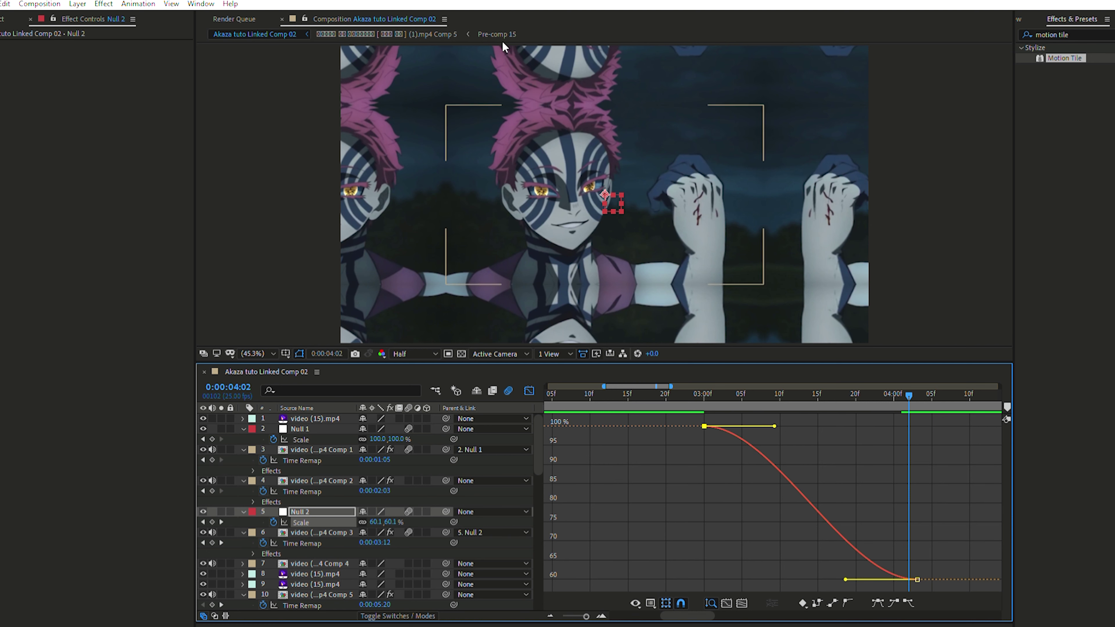
pyautogui.press("'")
pyautogui.press("'")
pyautogui.press("'")
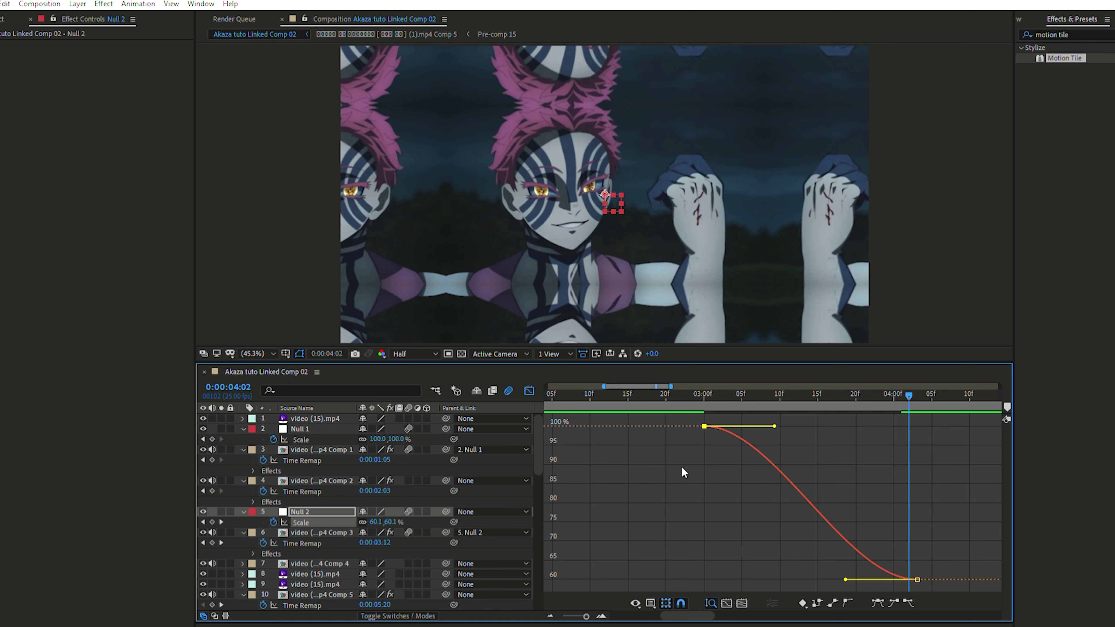
pyautogui.moveTo(845, 571); pyautogui.dragTo(922, 444)
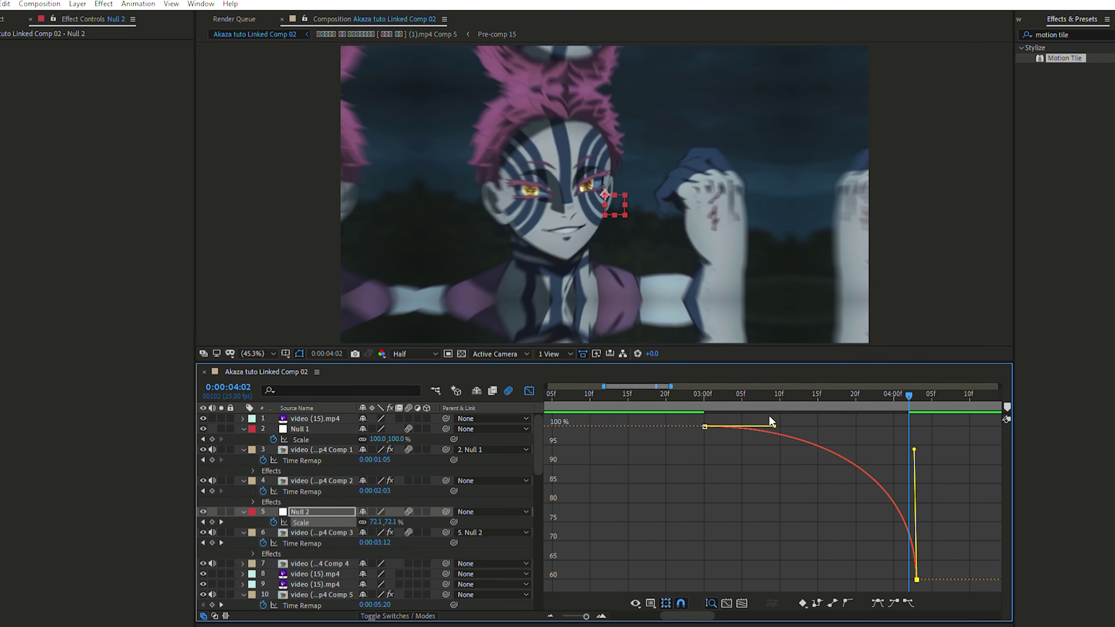
pyautogui.moveTo(769, 414); pyautogui.dragTo(898, 429)
# Move Null 2's first Scale keyframe to 0:00:02:21 at about 116% and its last to about 0:00:04:07, and preview the motion.
pyautogui.moveTo(704, 420)
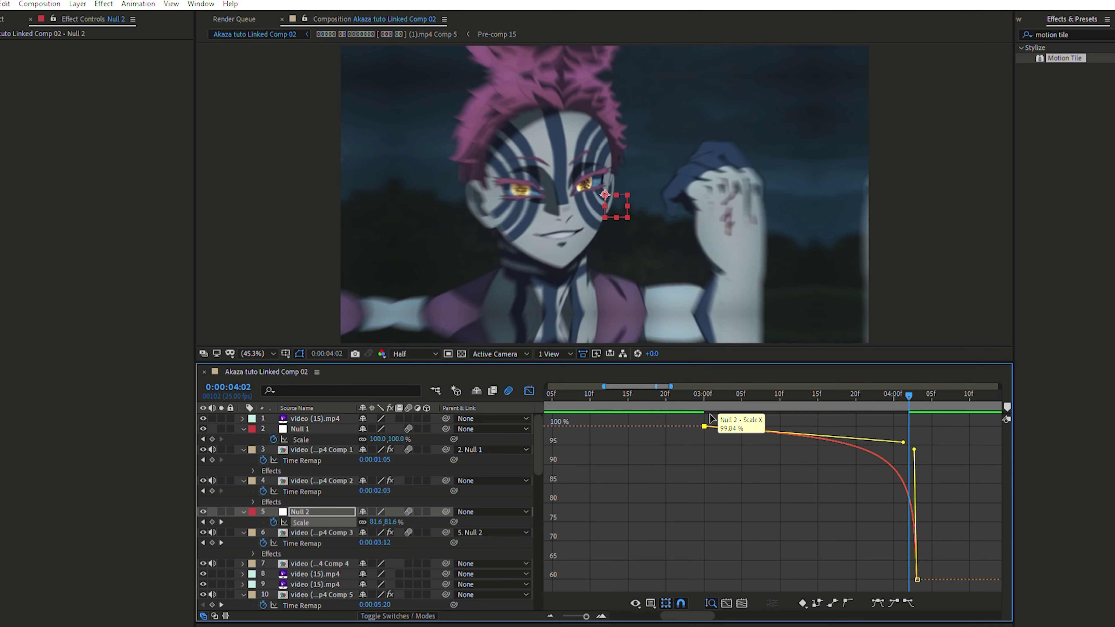
pyautogui.moveTo(705, 415); pyautogui.dragTo(674, 498)
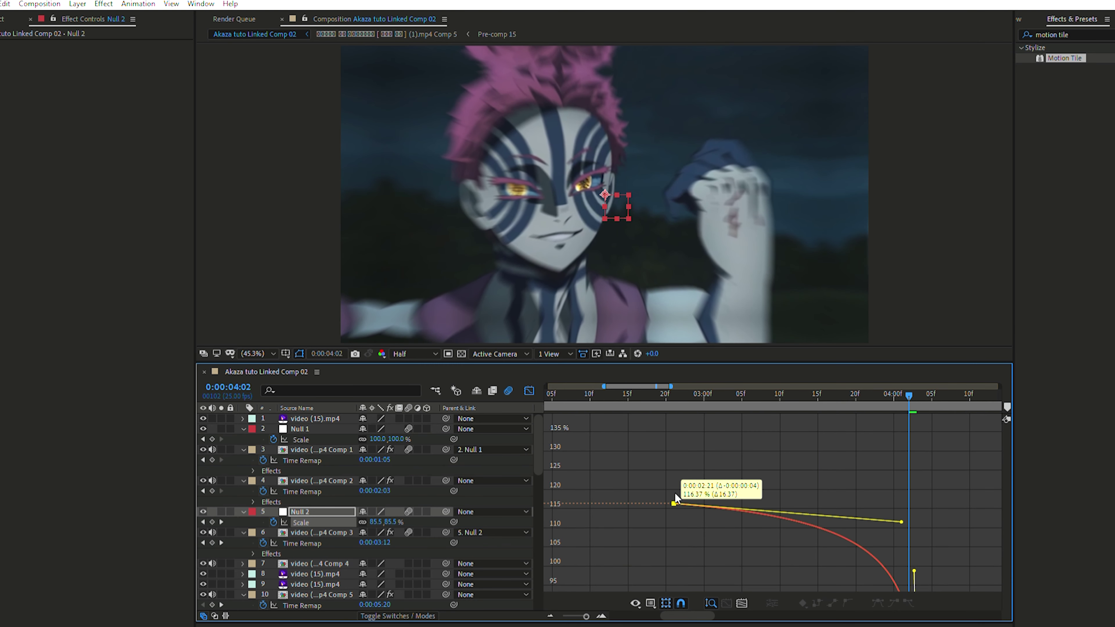
pyautogui.moveTo(915, 473); pyautogui.dragTo(913, 463)
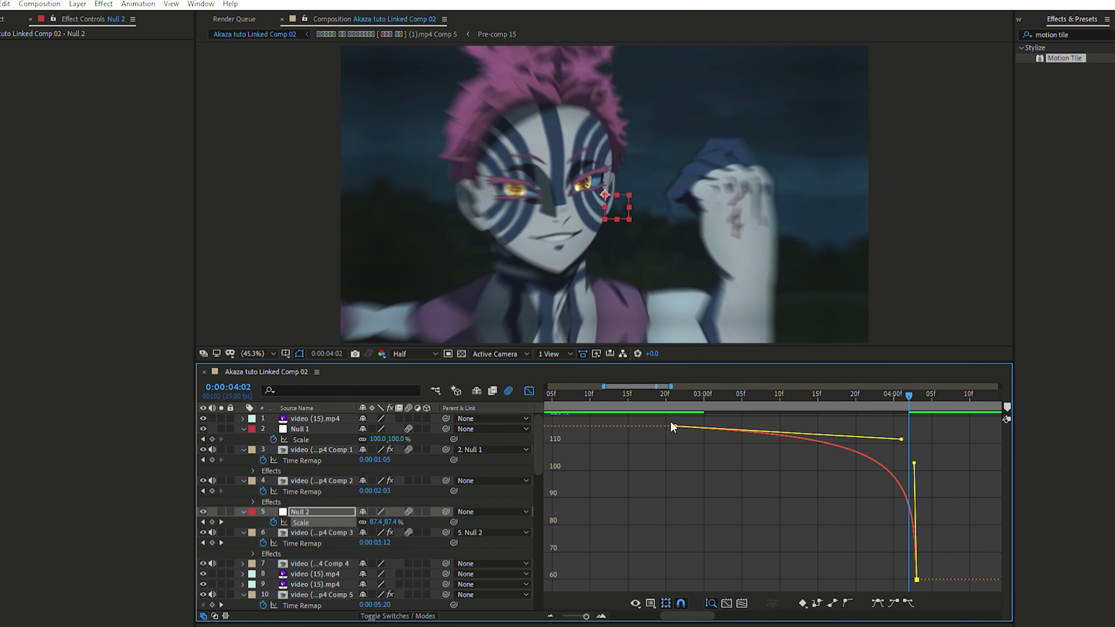
pyautogui.moveTo(916, 579); pyautogui.dragTo(952, 568)
pyautogui.moveTo(784, 399); pyautogui.dragTo(579, 425)
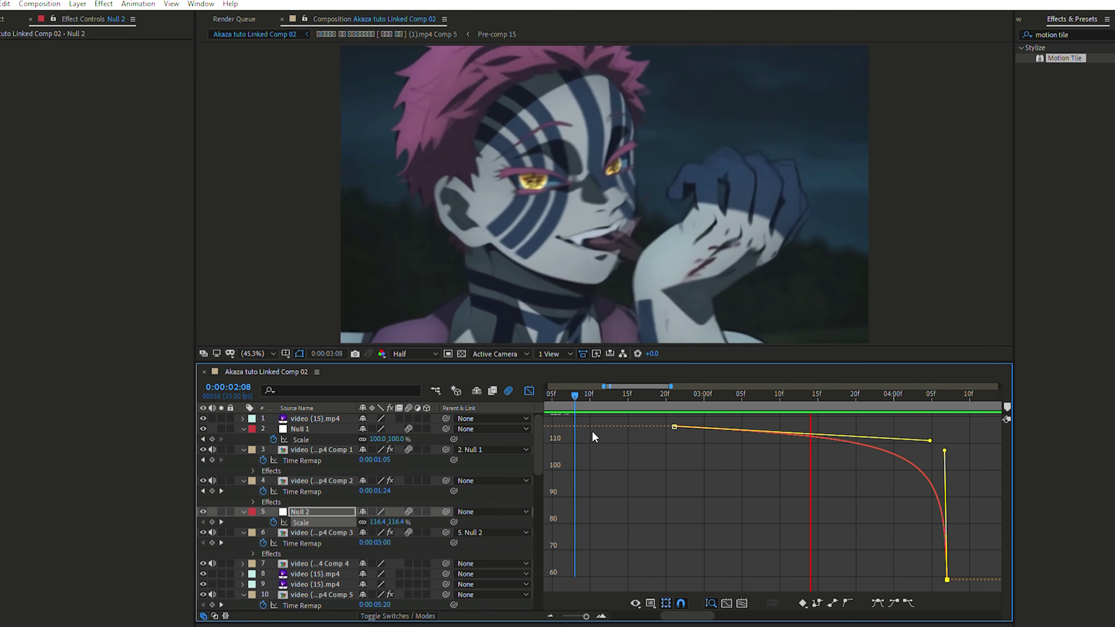
# Soften Null 2's Scale curve by shortening the first keyframe's handle and slanting the last keyframe's handle, and preview it.
pyautogui.moveTo(744, 398); pyautogui.dragTo(776, 427)
pyautogui.moveTo(944, 450); pyautogui.dragTo(888, 436)
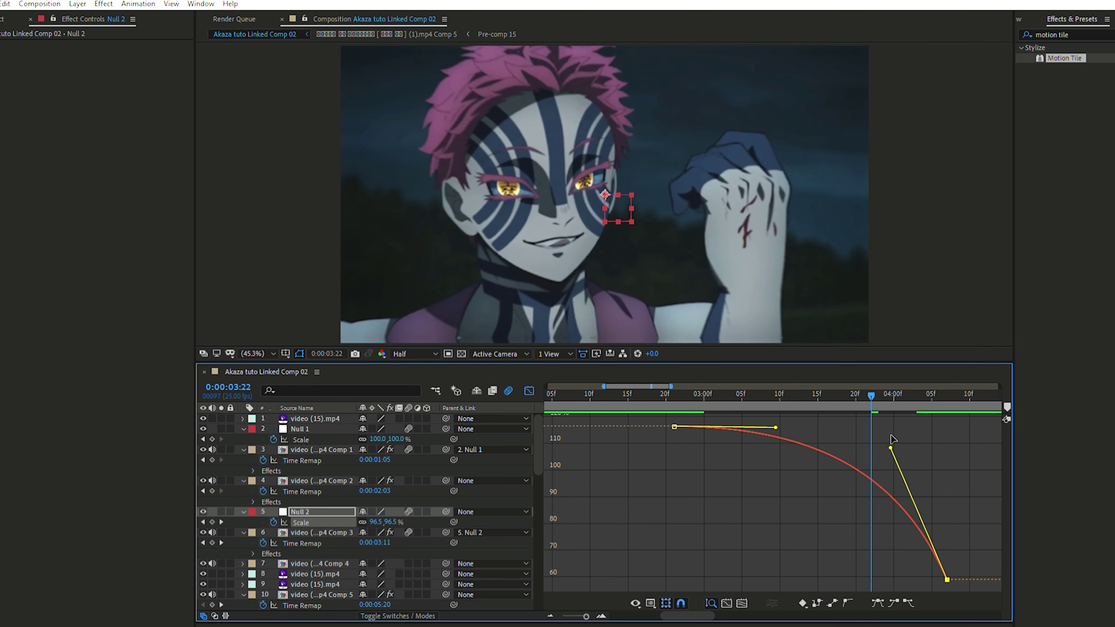
pyautogui.moveTo(870, 394); pyautogui.dragTo(544, 436)
pyautogui.press('space')
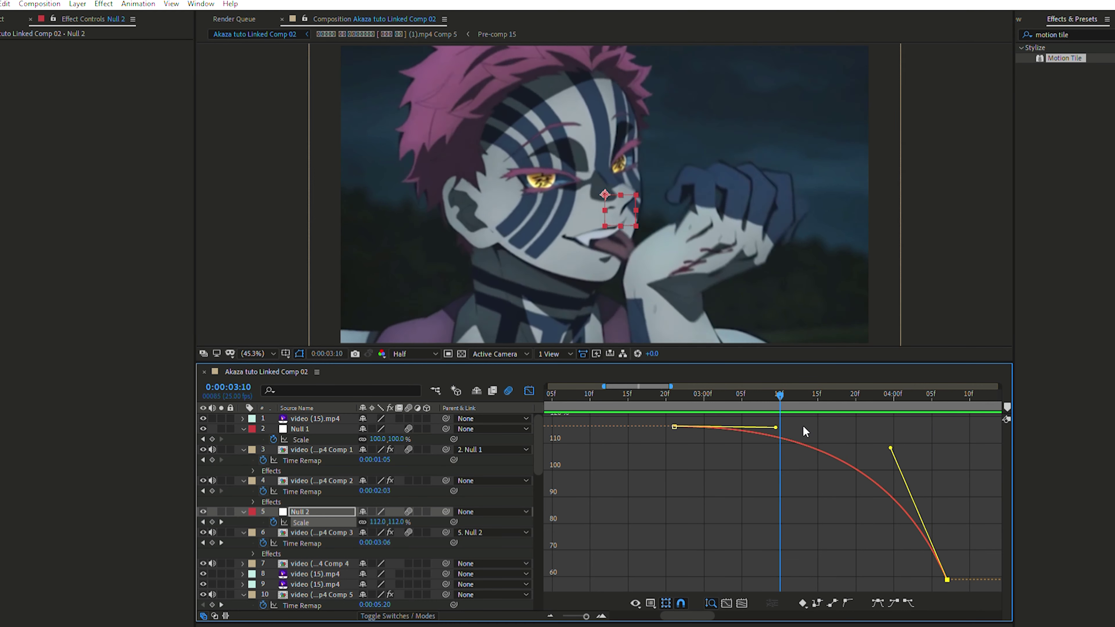
# Readjust Null 2's Scale curve handles, move the first keyframe to about 0:00:03:09 and leave the graph view.
pyautogui.moveTo(674, 426); pyautogui.dragTo(901, 430)
pyautogui.moveTo(911, 494); pyautogui.dragTo(945, 462)
pyautogui.moveTo(848, 395); pyautogui.dragTo(741, 485)
pyautogui.press('space')
pyautogui.moveTo(711, 419); pyautogui.dragTo(754, 419)
pyautogui.press('j')
pyautogui.press('space')
pyautogui.hotkey('shift', 'F3')
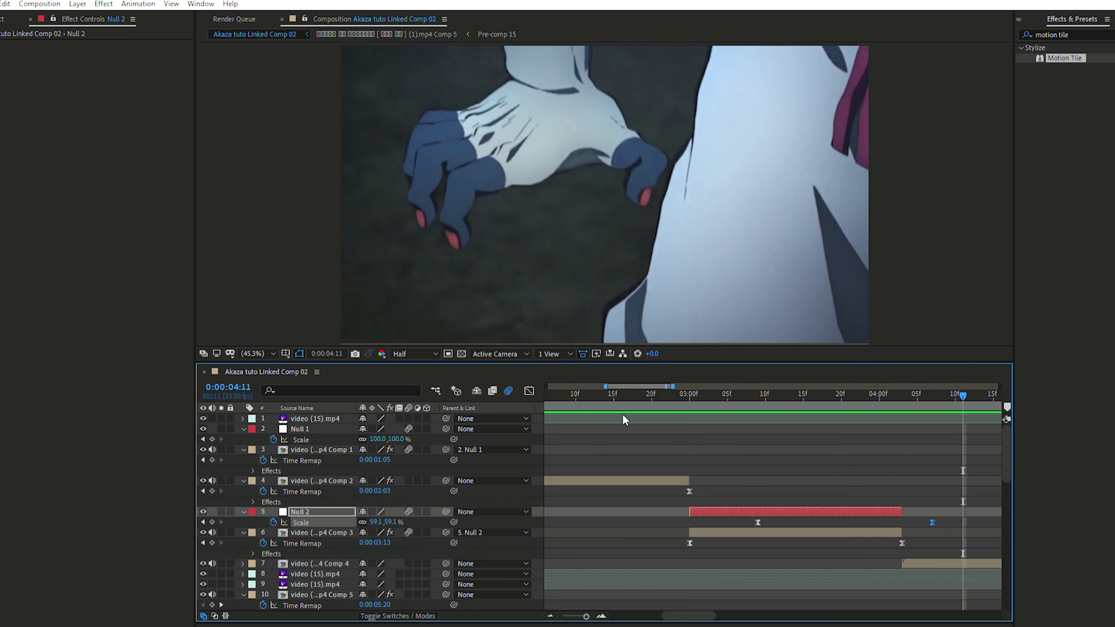
# Preview the scale motion from 0:00:02:19 and play on through the following clips.
pyautogui.moveTo(963, 395); pyautogui.dragTo(644, 469)
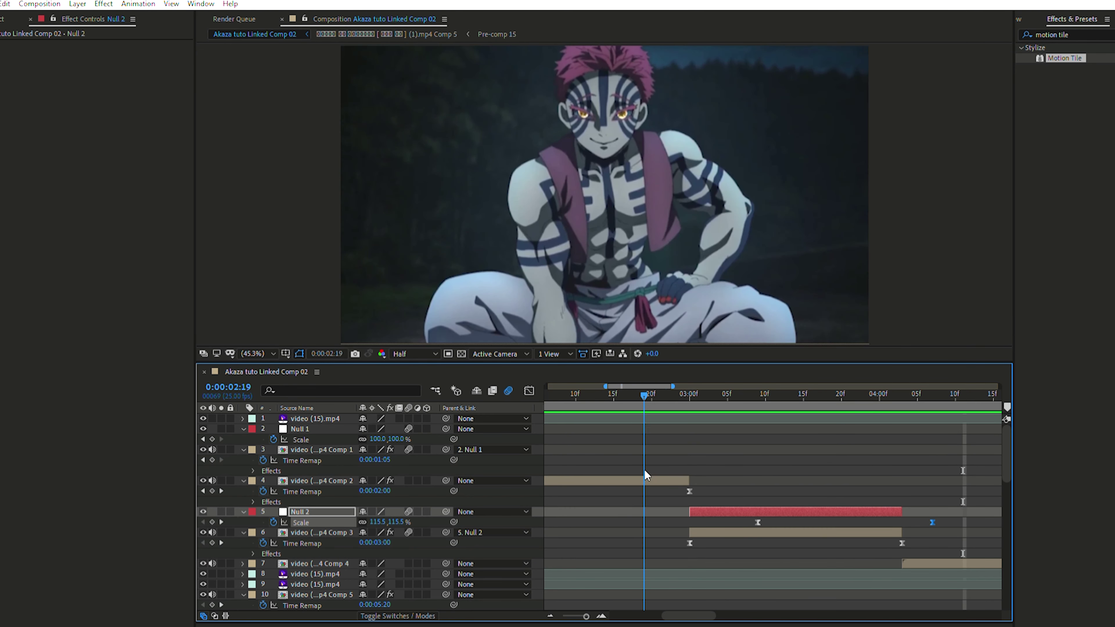
pyautogui.press('space')
pyautogui.press('space')
pyautogui.moveTo(943, 389); pyautogui.dragTo(936, 534)
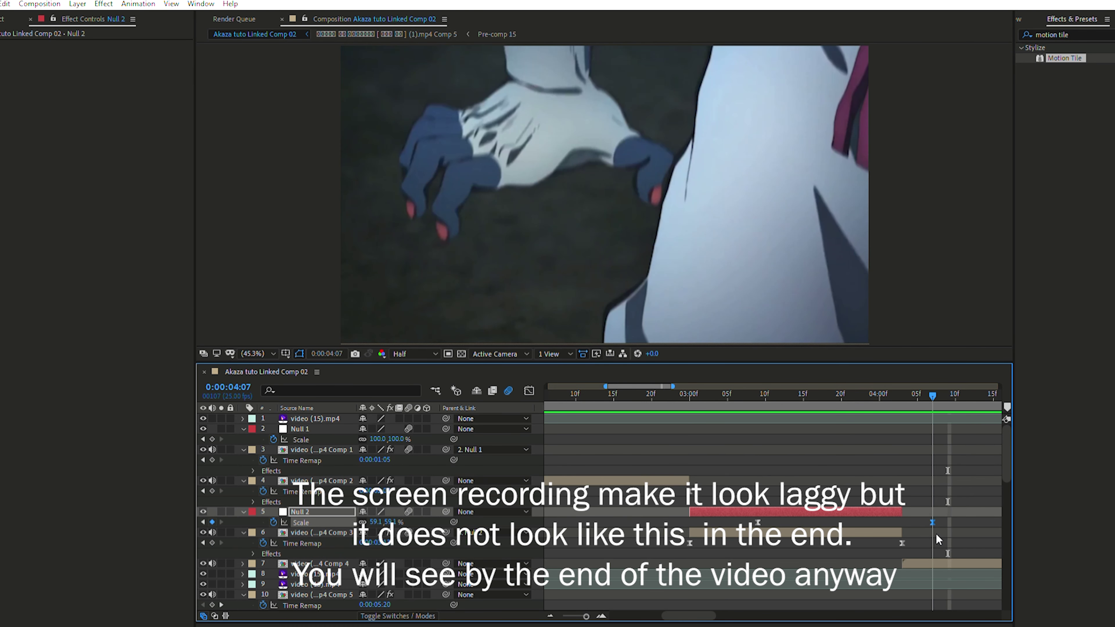
pyautogui.press('space')
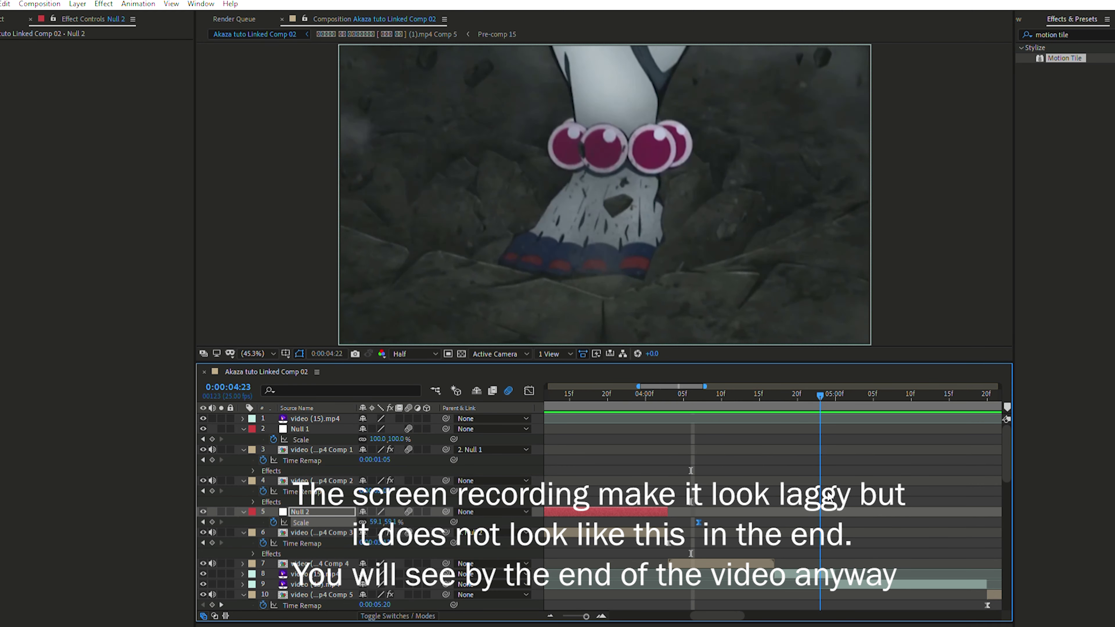
pyautogui.press('space')
pyautogui.press('space')
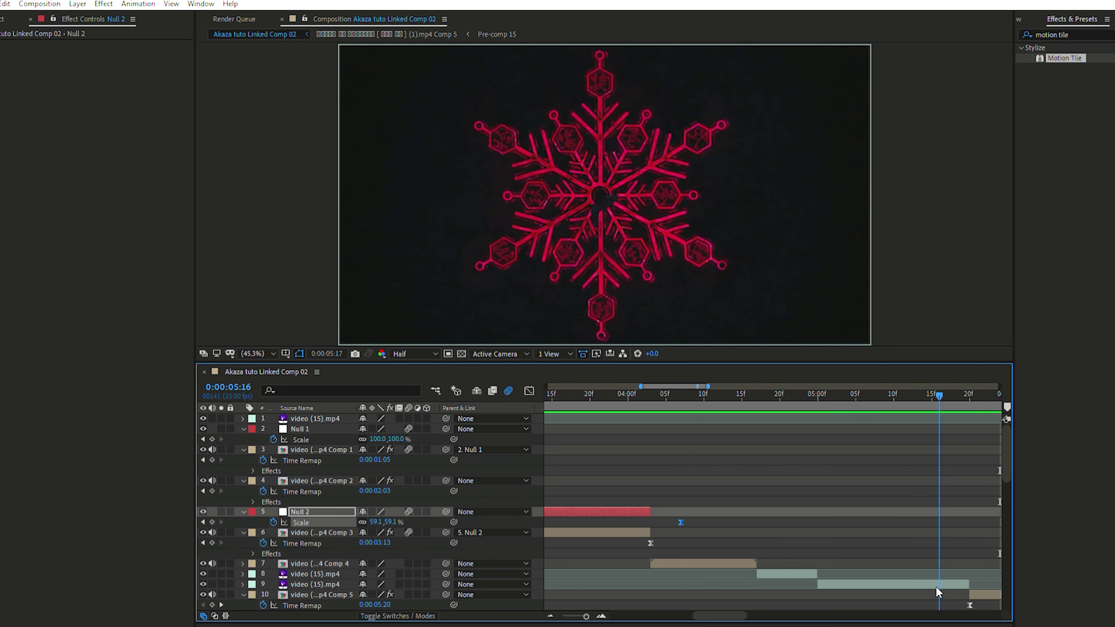
pyautogui.scroll(-3, 933, 526)
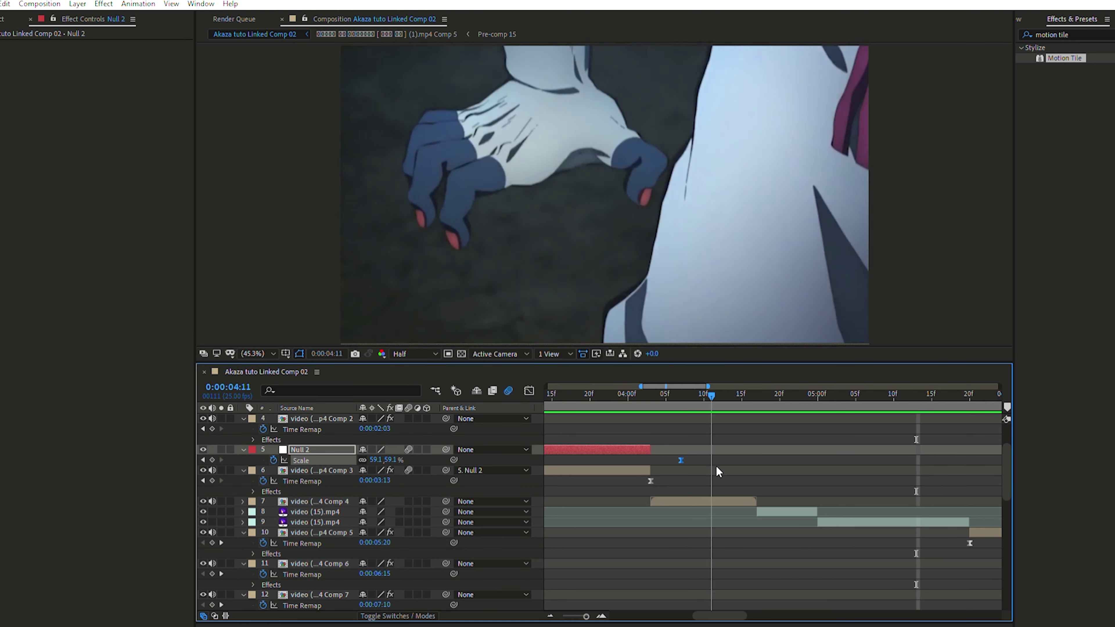
pyautogui.moveTo(1010, 519); pyautogui.dragTo(627, 555)
pyautogui.press('space')
pyautogui.press('space')
# Add an adjustment layer directly above the Comp 5 layer, split it at 0:00:05:20 and delete the earlier part.
pyautogui.moveTo(733, 396); pyautogui.dragTo(741, 406)
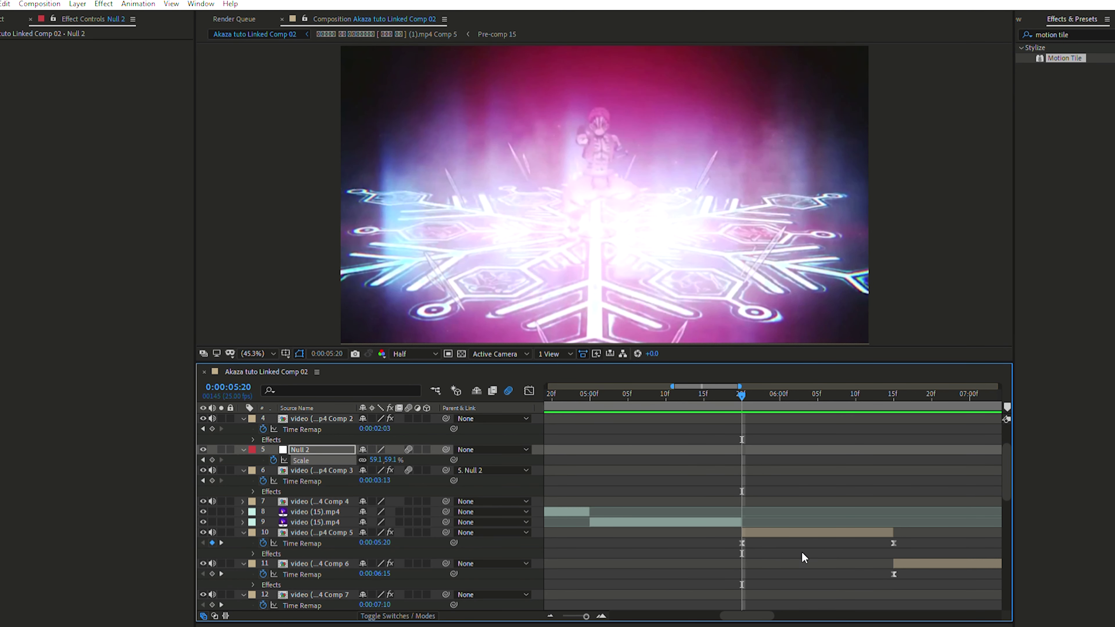
pyautogui.click(795, 533)
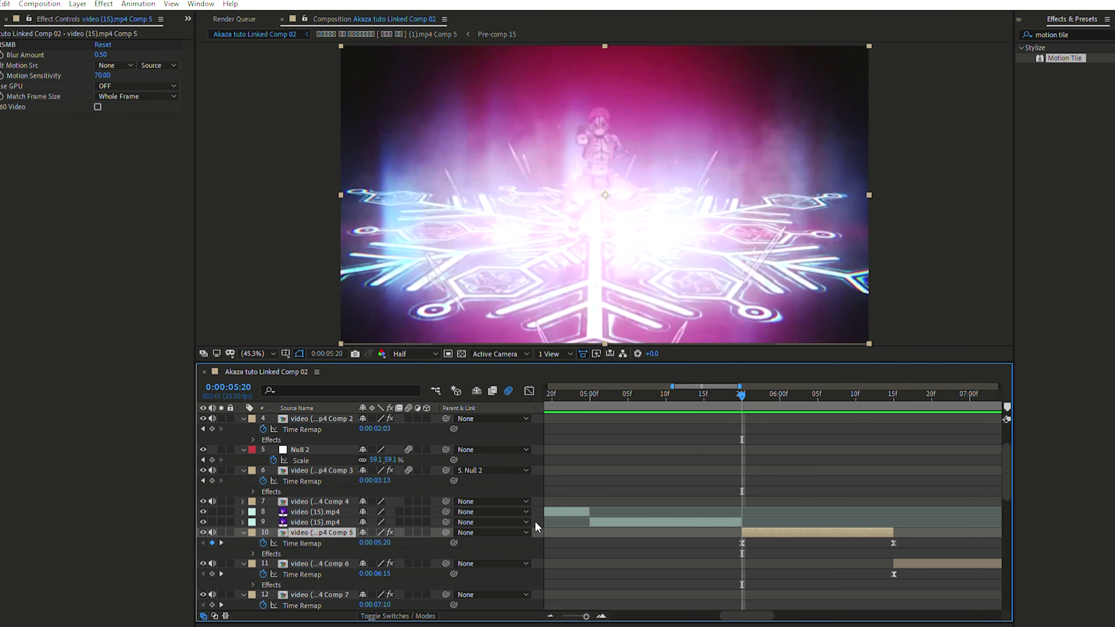
pyautogui.hotkey('ctrl', 'alt', 'y')
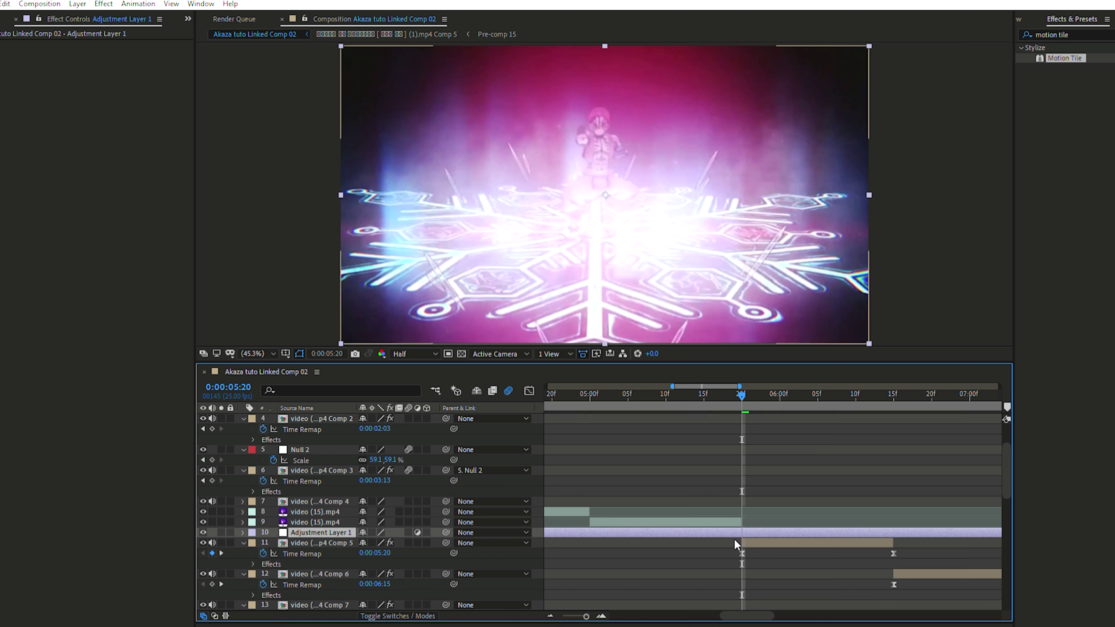
pyautogui.hotkey('ctrl', 'shift', 'd')
pyautogui.click(734, 542)
pyautogui.press('Delete')
# Trim Adjustment Layer 1 to the end of Comp 5 at 0:00:06:15, and shorten it to about two frames from 0:00:05:20.
pyautogui.moveTo(781, 396); pyautogui.dragTo(893, 470)
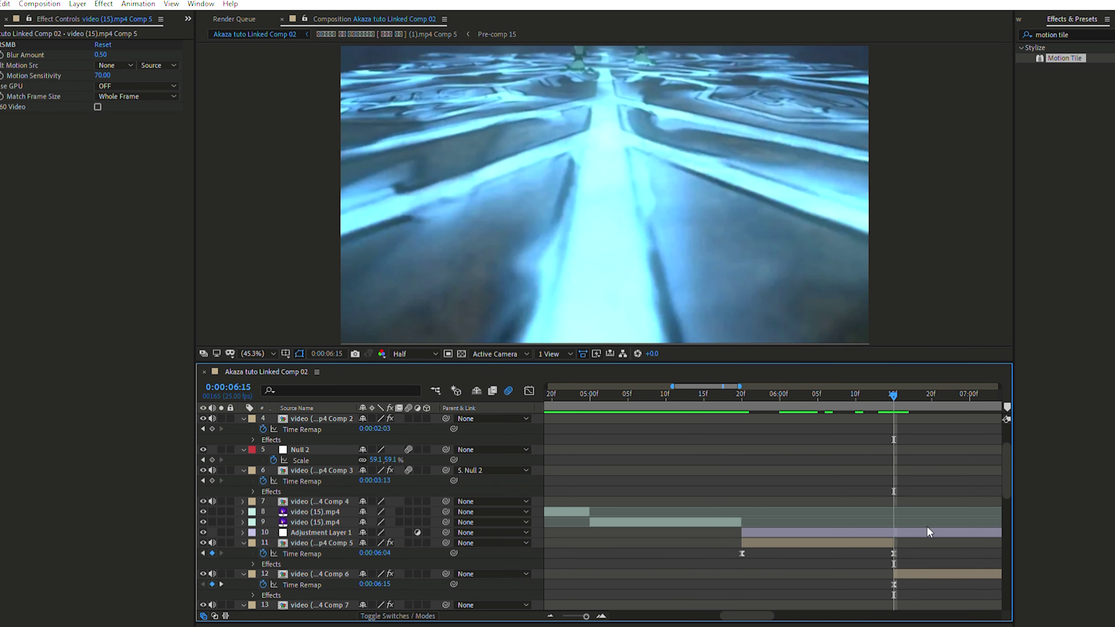
pyautogui.click(926, 527)
pyautogui.hotkey('alt', ']')
pyautogui.press('F2')
pyautogui.moveTo(850, 413); pyautogui.dragTo(741, 460)
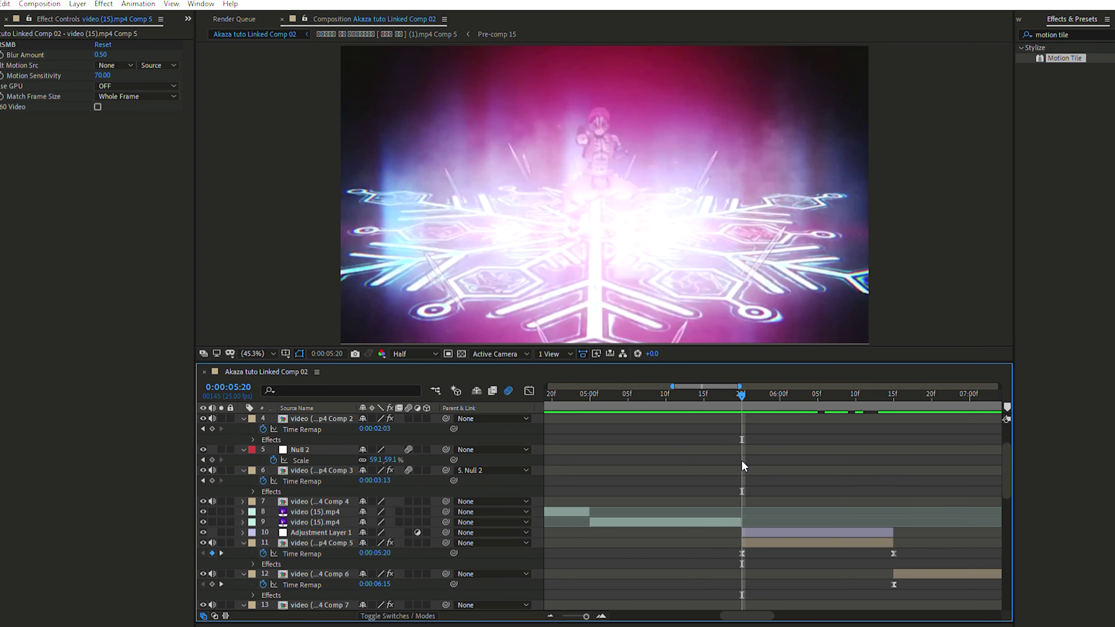
pyautogui.click(888, 532)
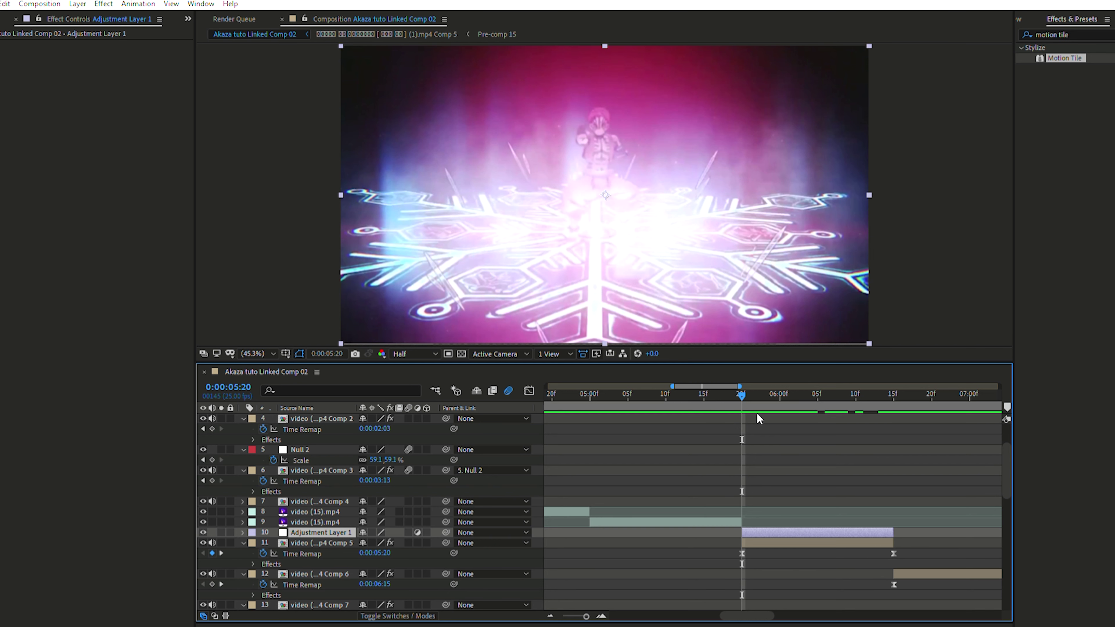
pyautogui.moveTo(893, 532); pyautogui.dragTo(754, 536)
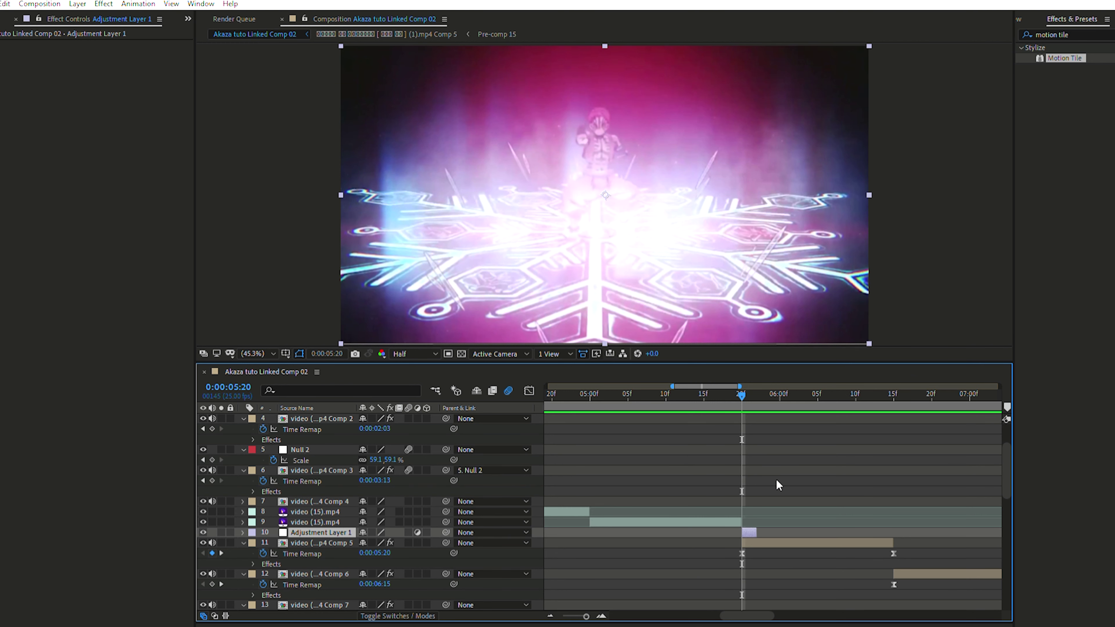
# Paste the copied Linear Luma Key and Curves (Kurven) flash effects onto Adjustment Layer 1.
pyautogui.hotkey('ctrl', 'space')
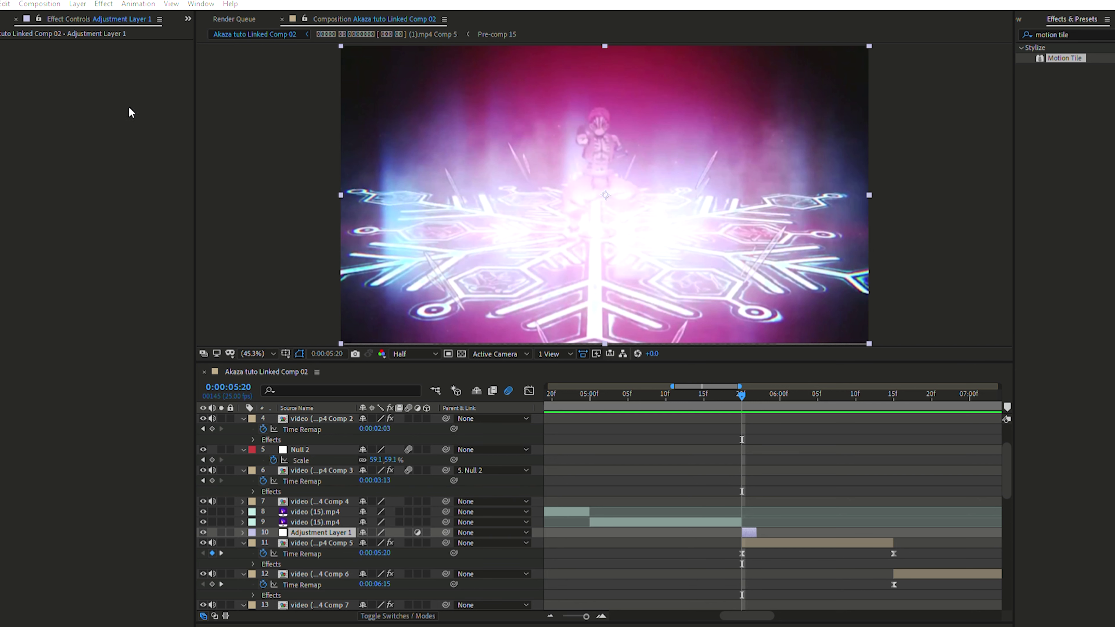
pyautogui.hotkey('ctrl', 'v')
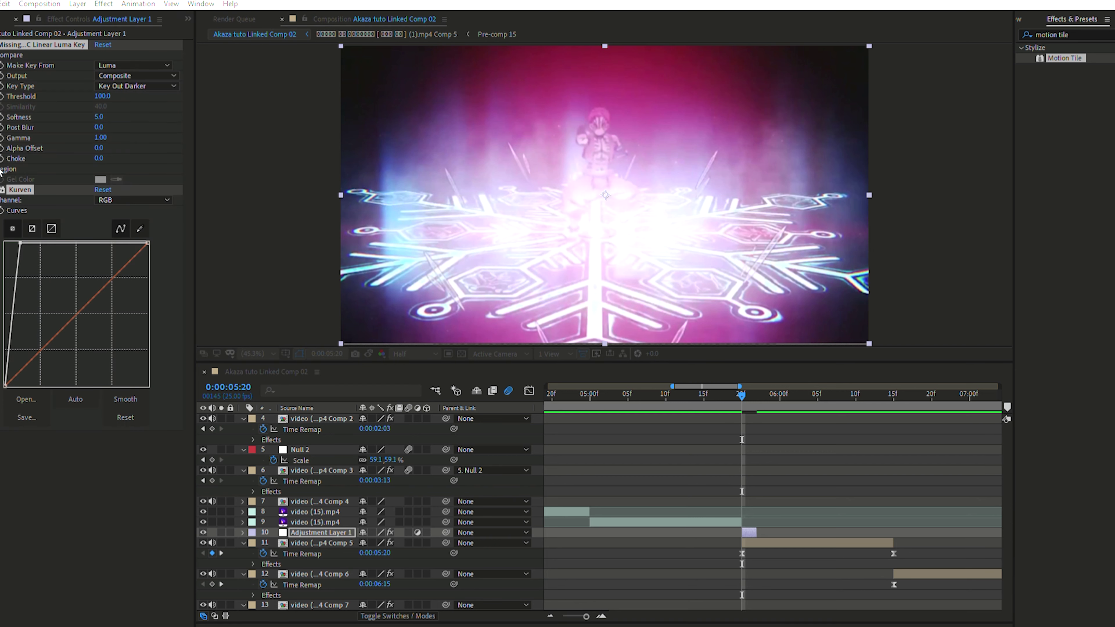
pyautogui.click(758, 524)
# Place Adjustment Layer 1 above the snowflake video (15).mp4 clip, shift it to start at 0:00:05:17 and preview the flash.
pyautogui.moveTo(356, 525); pyautogui.dragTo(342, 509)
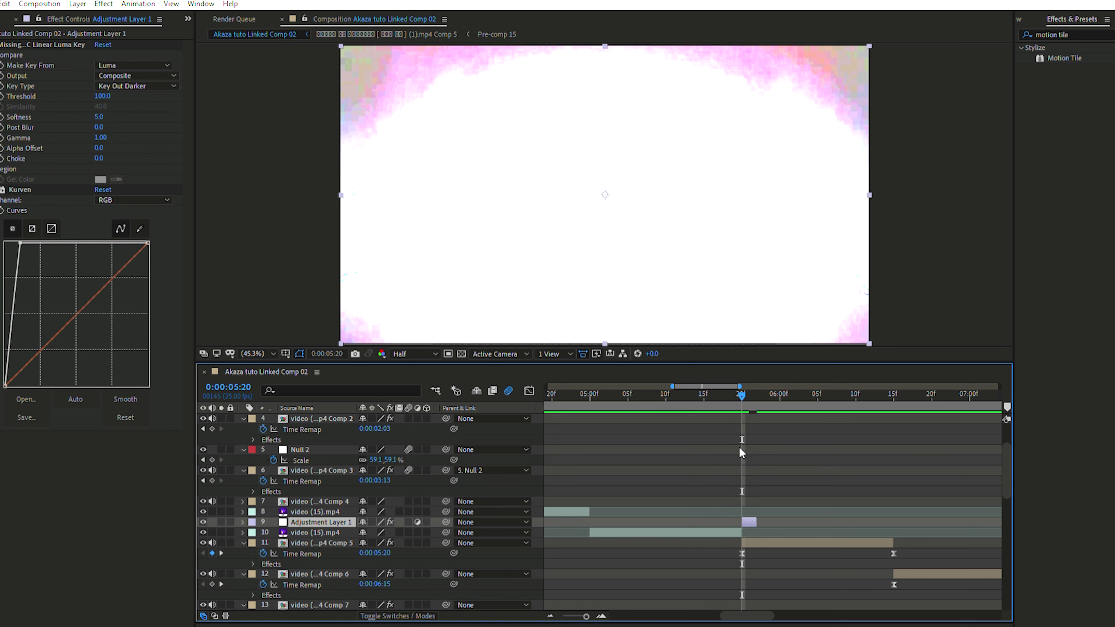
pyautogui.moveTo(714, 393); pyautogui.dragTo(718, 395)
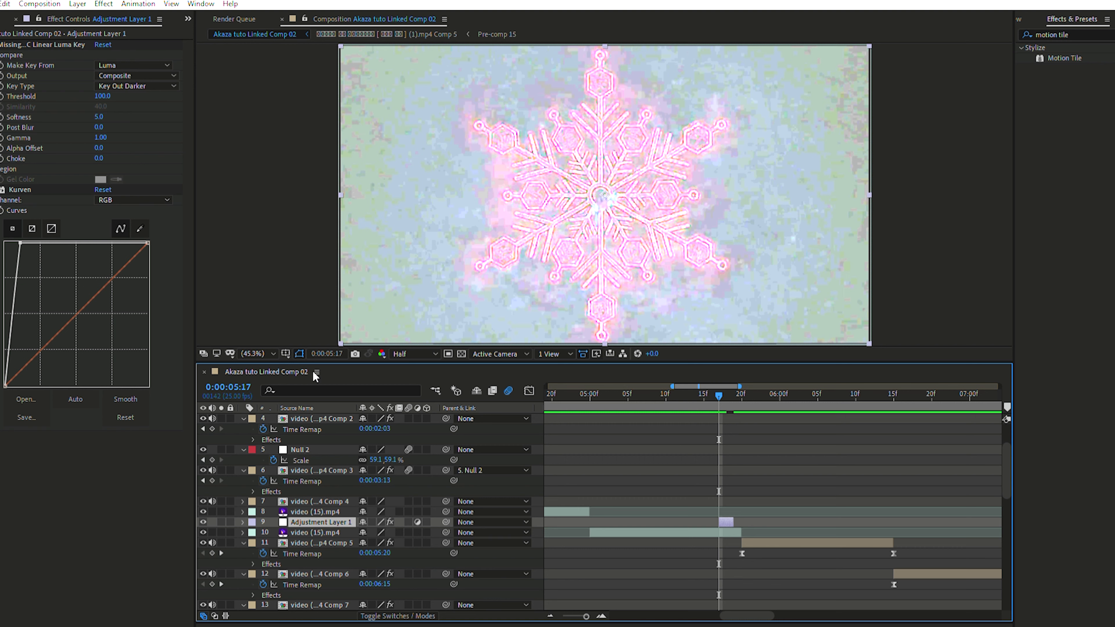
pyautogui.moveTo(707, 393); pyautogui.dragTo(664, 494)
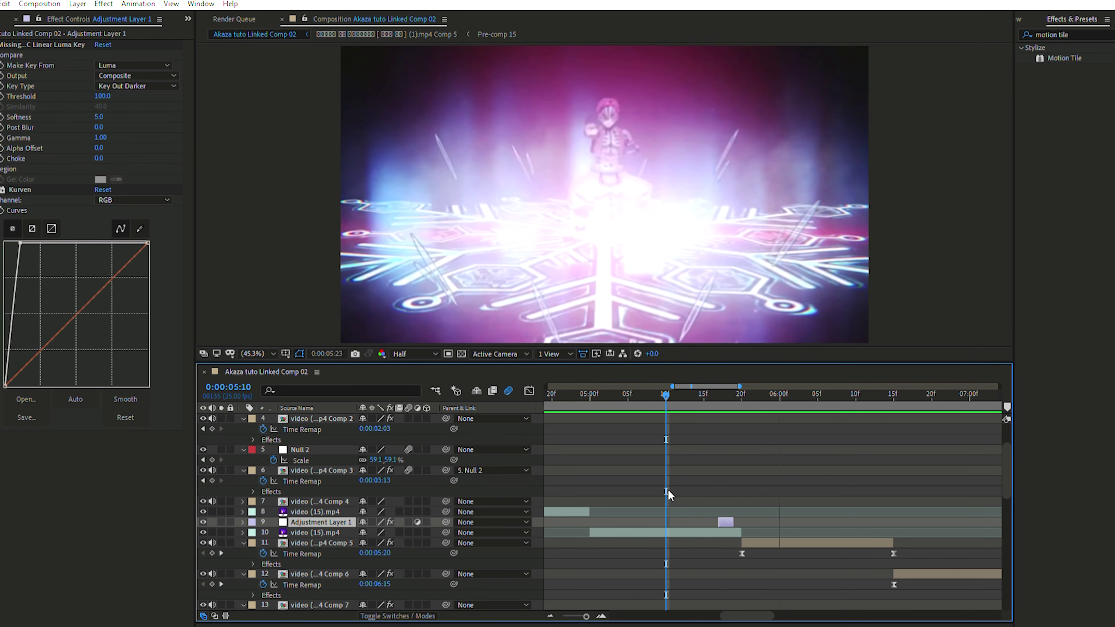
# Add another adjustment layer directly above the Comp 5 layer, split it at 0:00:05:20 and delete the earlier part.
pyautogui.press('space')
pyautogui.click(853, 545)
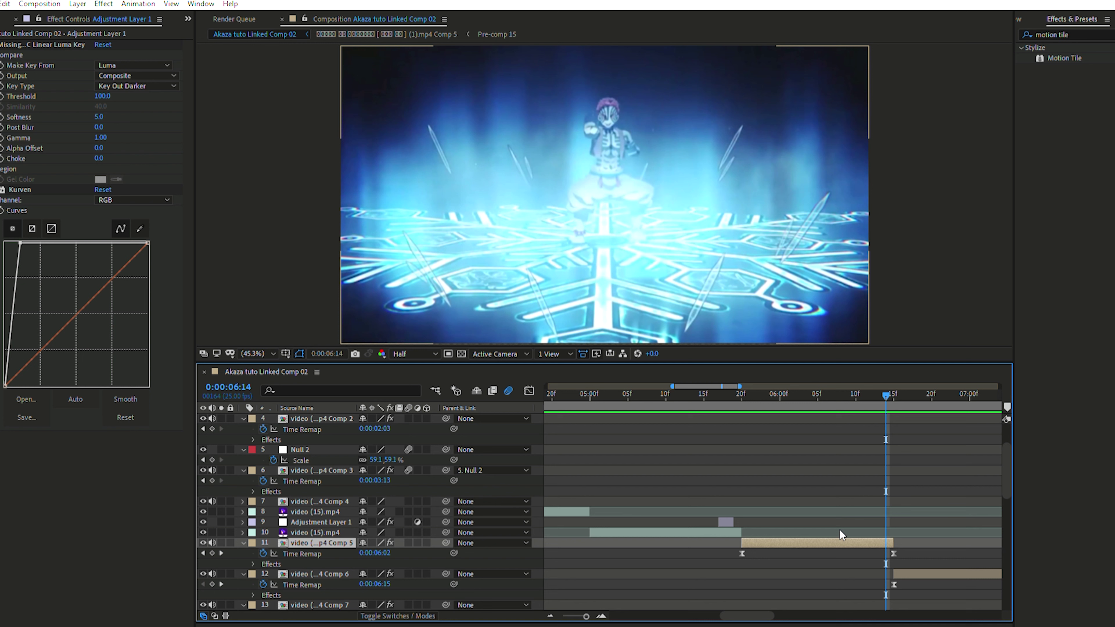
pyautogui.hotkey('ctrl', 'alt', 'y')
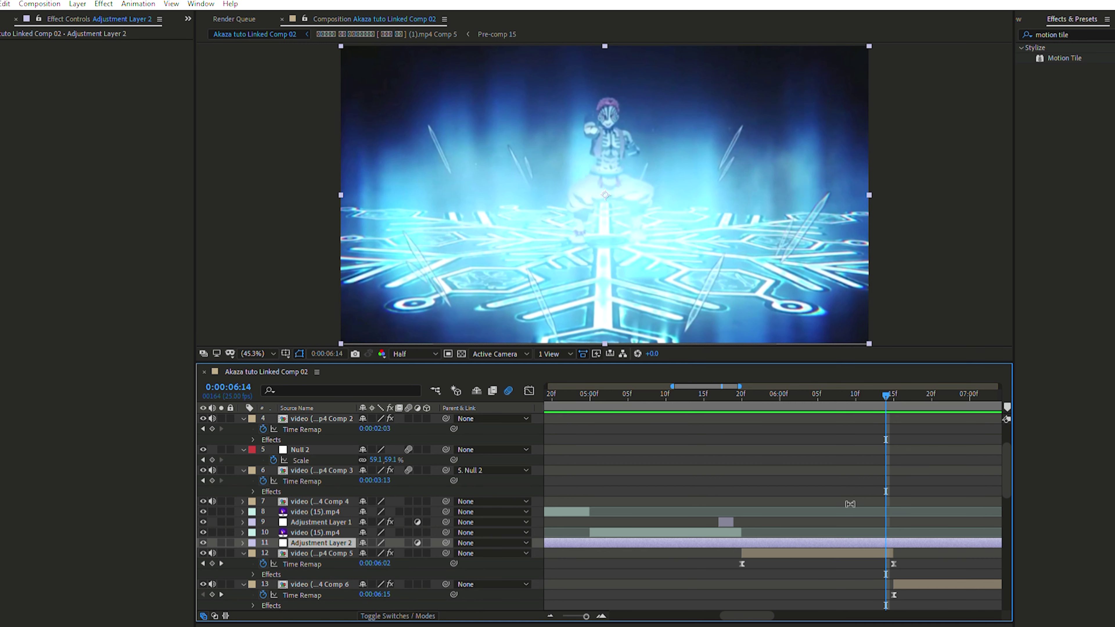
pyautogui.moveTo(867, 508); pyautogui.dragTo(740, 470)
pyautogui.hotkey('ctrl', 'shift', 'd')
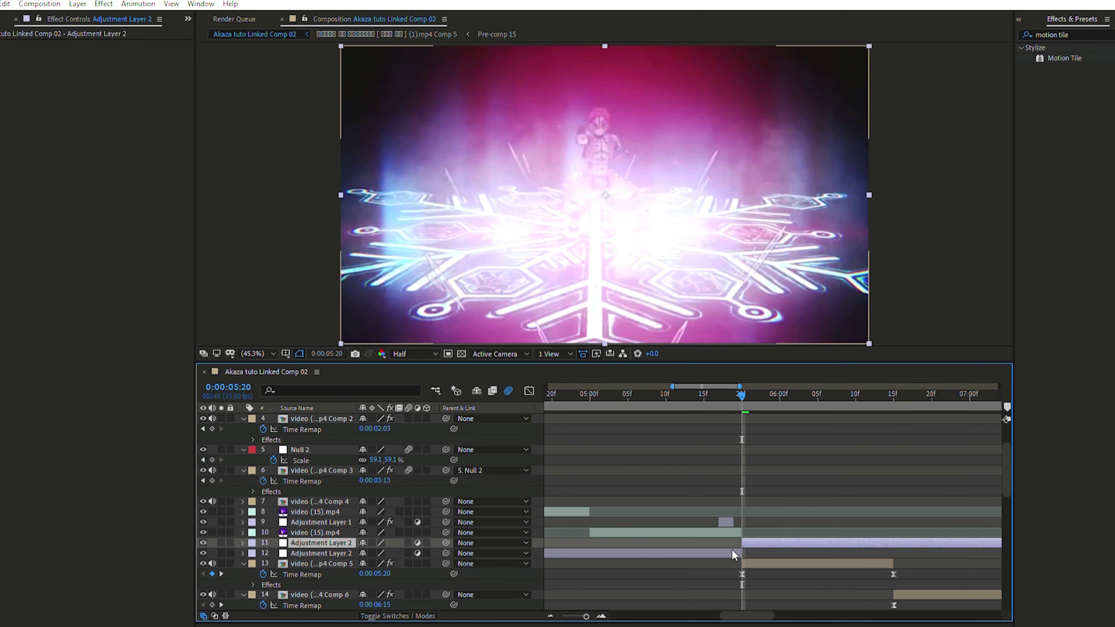
pyautogui.click(731, 549)
pyautogui.press('Delete')
# Trim Adjustment Layer 2 to start at 0:00:06:13 and end with Comp 5 at 0:00:06:15.
pyautogui.moveTo(742, 541); pyautogui.dragTo(871, 544)
pyautogui.moveTo(893, 406); pyautogui.dragTo(882, 408)
pyautogui.moveTo(870, 543); pyautogui.dragTo(878, 530)
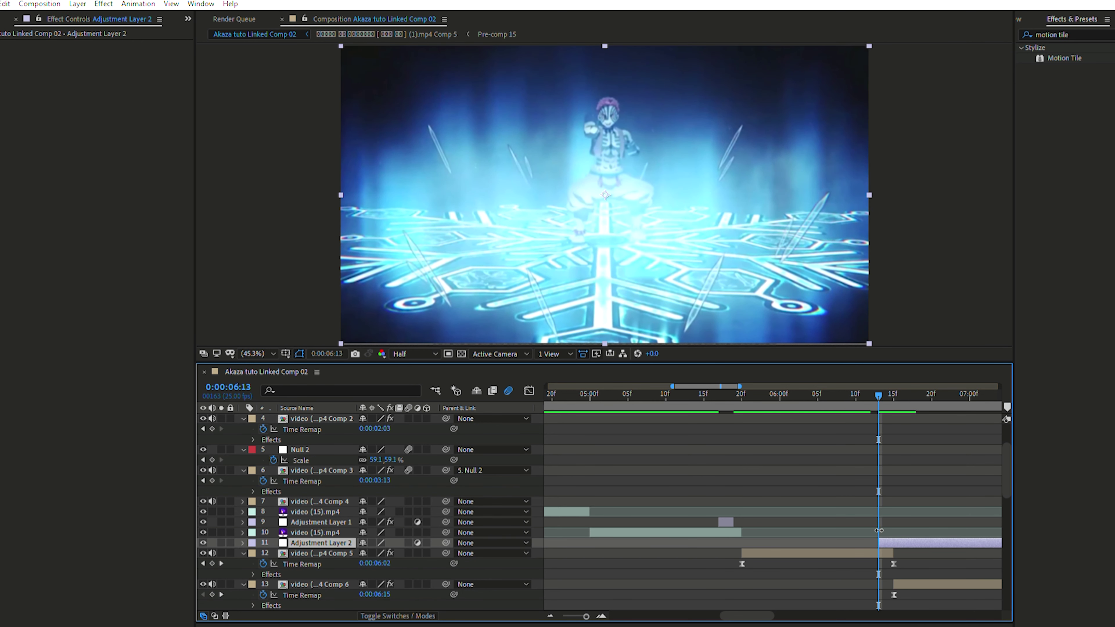
pyautogui.moveTo(886, 399); pyautogui.dragTo(892, 409)
pyautogui.hotkey('ctrl', 'shift', 'd')
pyautogui.press('Delete')
pyautogui.click(881, 399)
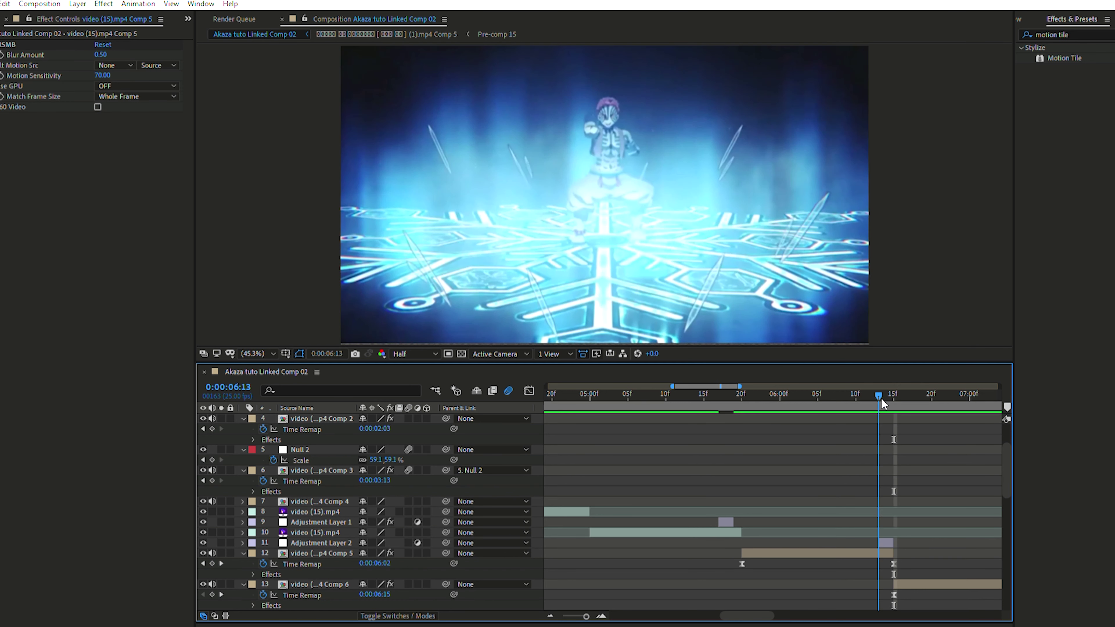
# Paste the copied S_HueSatBright and S_Flicker effects onto Adjustment Layer 2.
pyautogui.hotkey('ctrl', 'Up')
pyautogui.hotkey('ctrl', 'space')
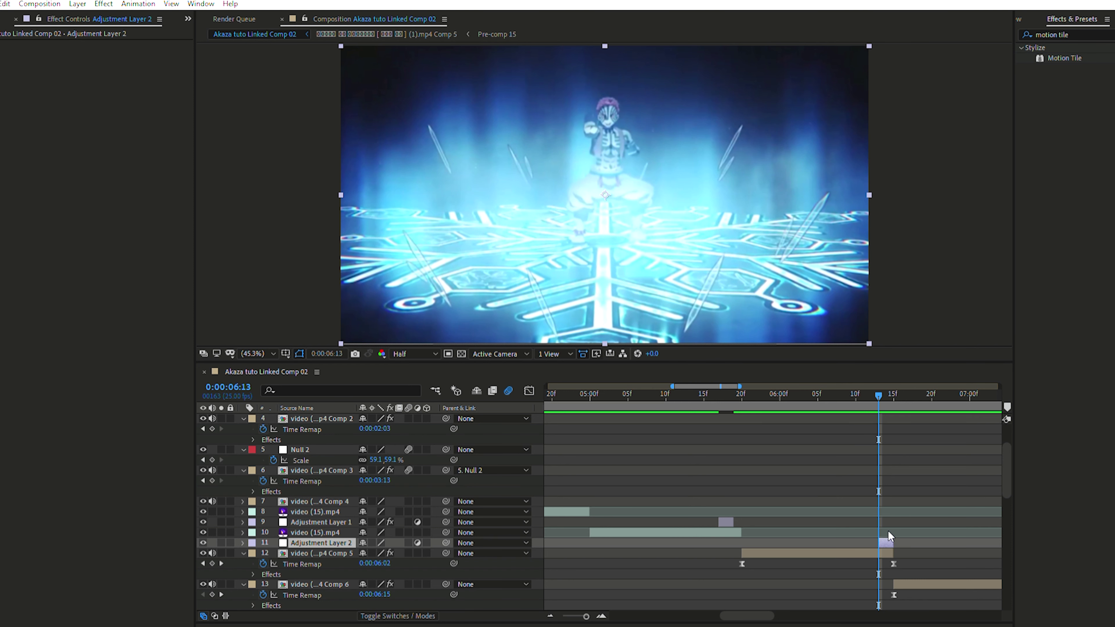
pyautogui.hotkey('ctrl', 'v')
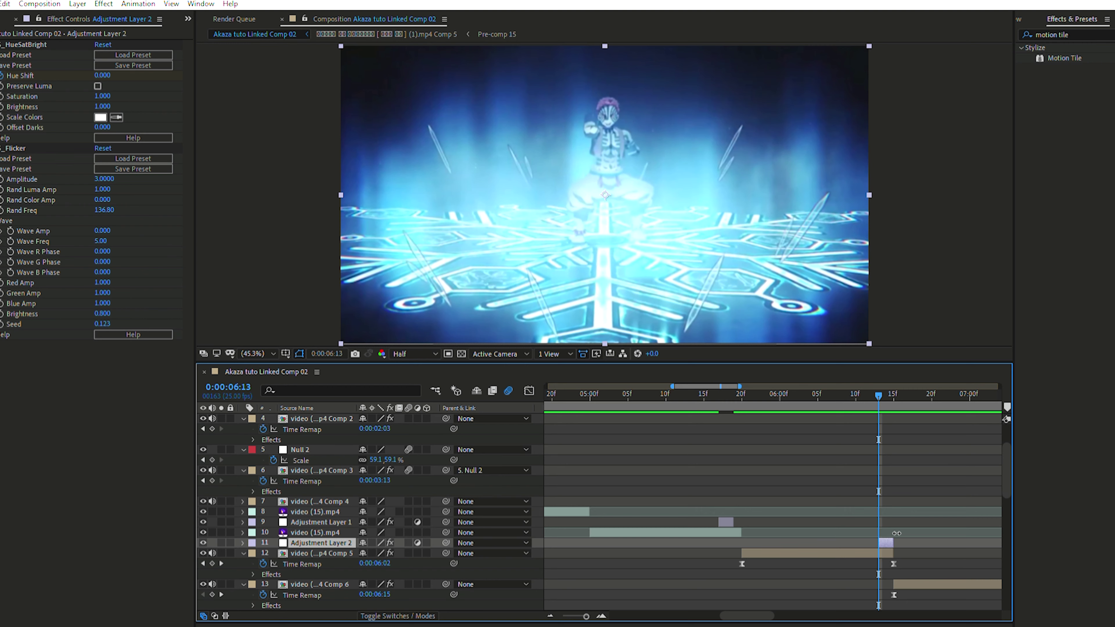
# Extend Adjustment Layer 2 back to about 0:00:05:24 and check the flicker effect at 0:00:06:09 and 0:00:06:10.
pyautogui.moveTo(893, 540); pyautogui.dragTo(816, 542)
pyautogui.moveTo(835, 407)
pyautogui.mouseDown()
pyautogui.moveTo(826, 401)
pyautogui.moveTo(857, 426)
pyautogui.moveTo(848, 422)
pyautogui.mouseUp()
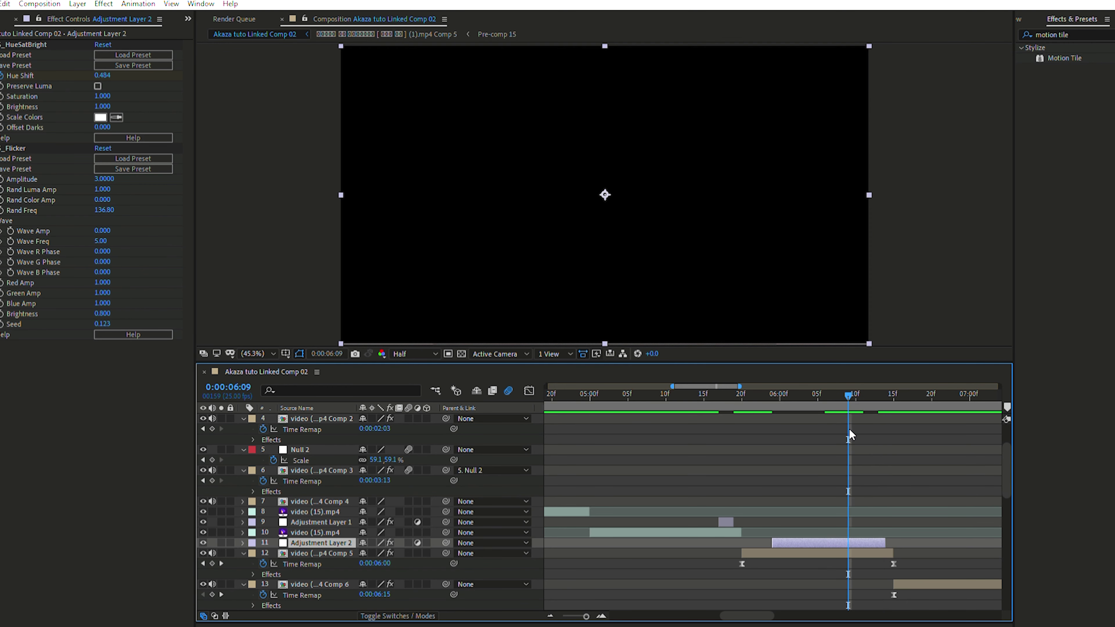
pyautogui.click(1022, 19)
pyautogui.click(1089, 35)
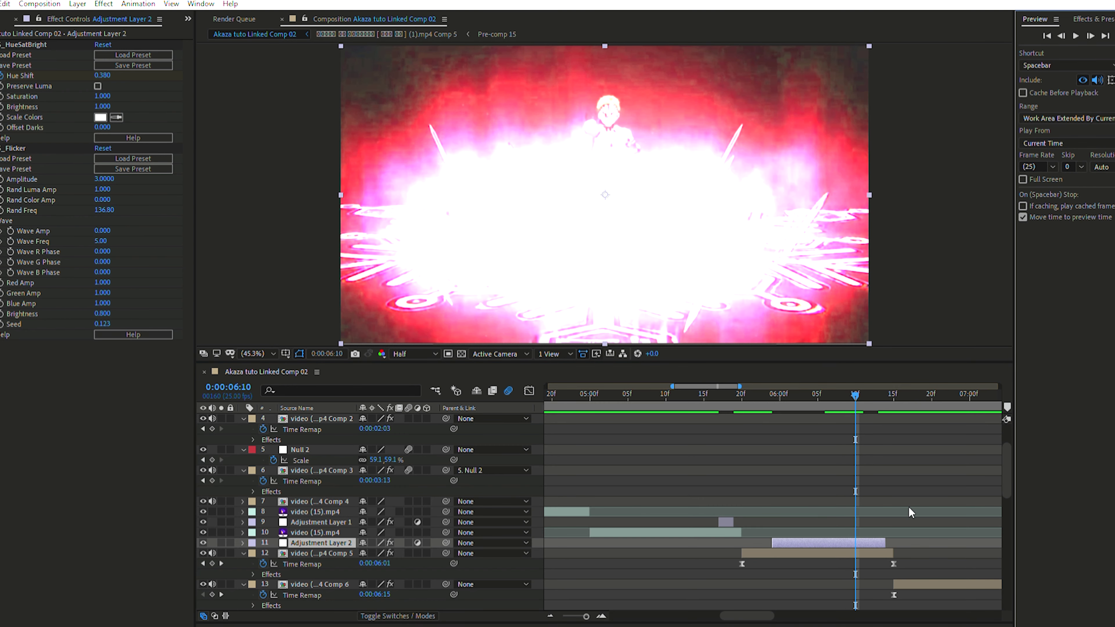
# Shorten Adjustment Layer 2 to about two frames, running from 0:00:06:12 to 0:00:06:14.
pyautogui.moveTo(772, 535); pyautogui.dragTo(886, 538)
pyautogui.click(866, 395)
pyautogui.moveTo(867, 397); pyautogui.dragTo(881, 406)
pyautogui.moveTo(885, 542); pyautogui.dragTo(880, 533)
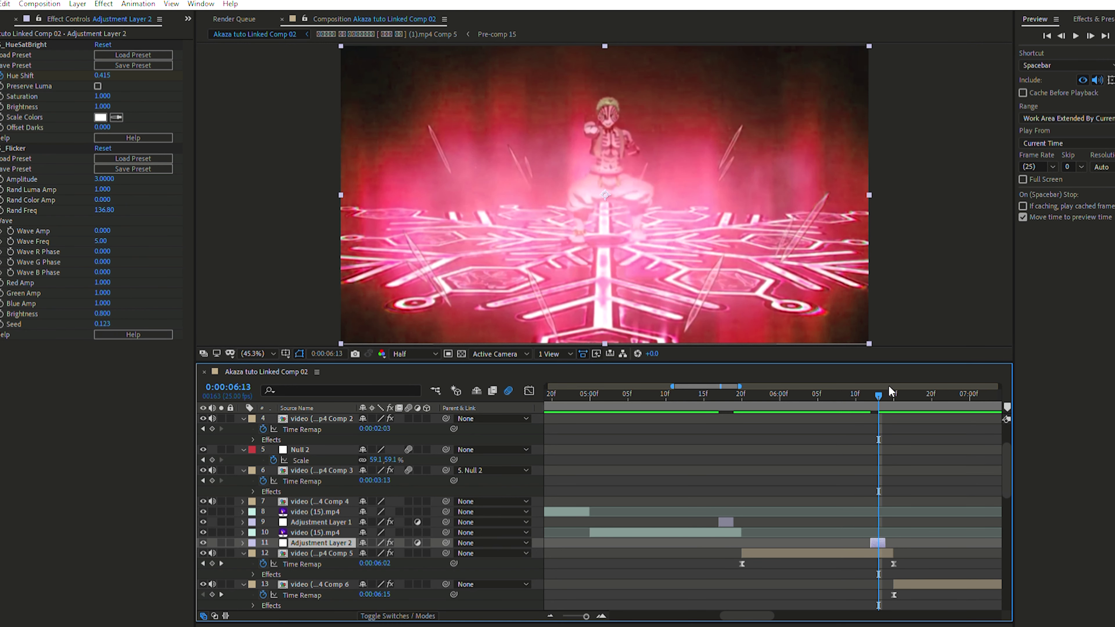
# Preview the end of Comp 5 from 0:00:06:00 and 0:00:06:04 to check the flicker flash.
pyautogui.click(779, 410)
pyautogui.press('space')
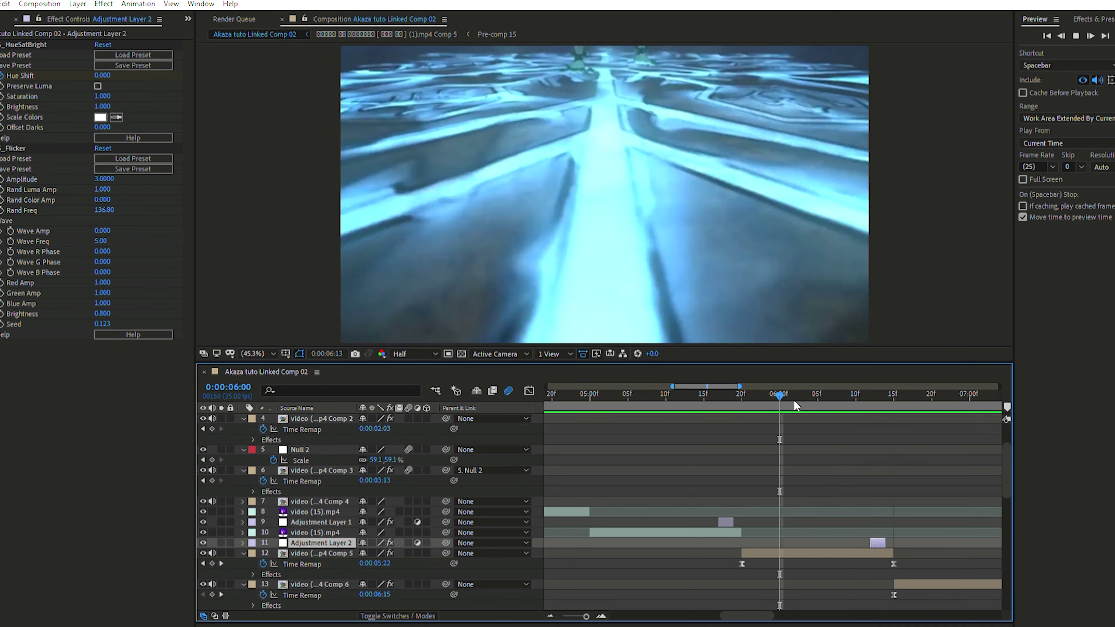
pyautogui.moveTo(809, 394); pyautogui.dragTo(810, 421)
pyautogui.press('space')
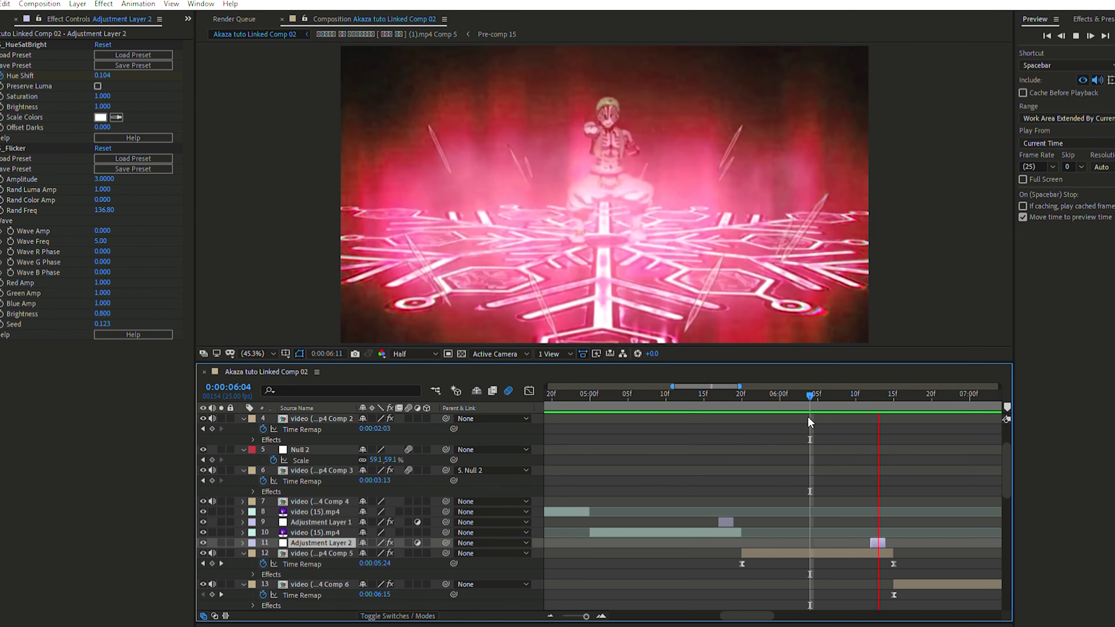
pyautogui.press('space')
# Play and scrub the section from 0:00:05:17 to 0:00:06:10 to review the flashes around Comp 5.
pyautogui.moveTo(812, 395); pyautogui.dragTo(715, 503)
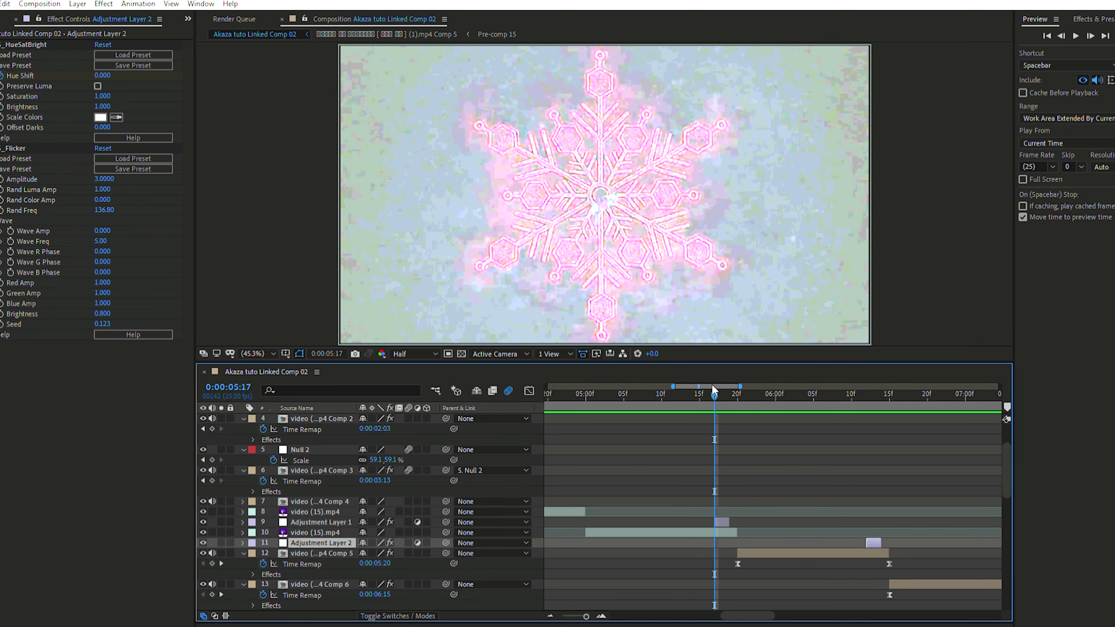
pyautogui.press('space')
pyautogui.press('space')
pyautogui.moveTo(668, 393); pyautogui.dragTo(754, 496)
pyautogui.press('space')
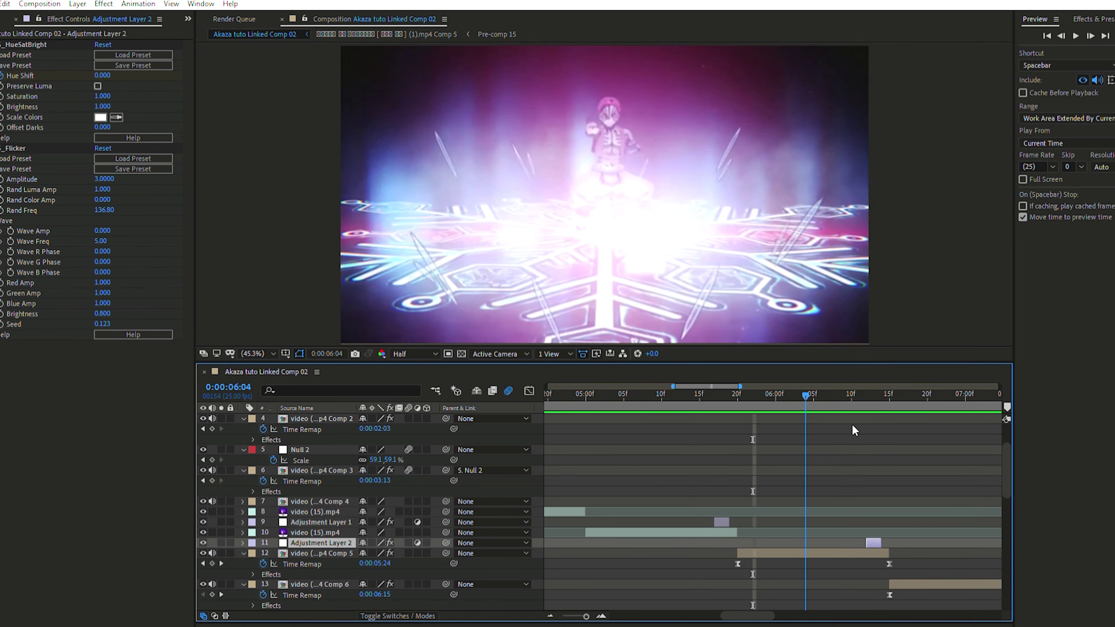
pyautogui.press('space')
pyautogui.moveTo(697, 543); pyautogui.dragTo(850, 523)
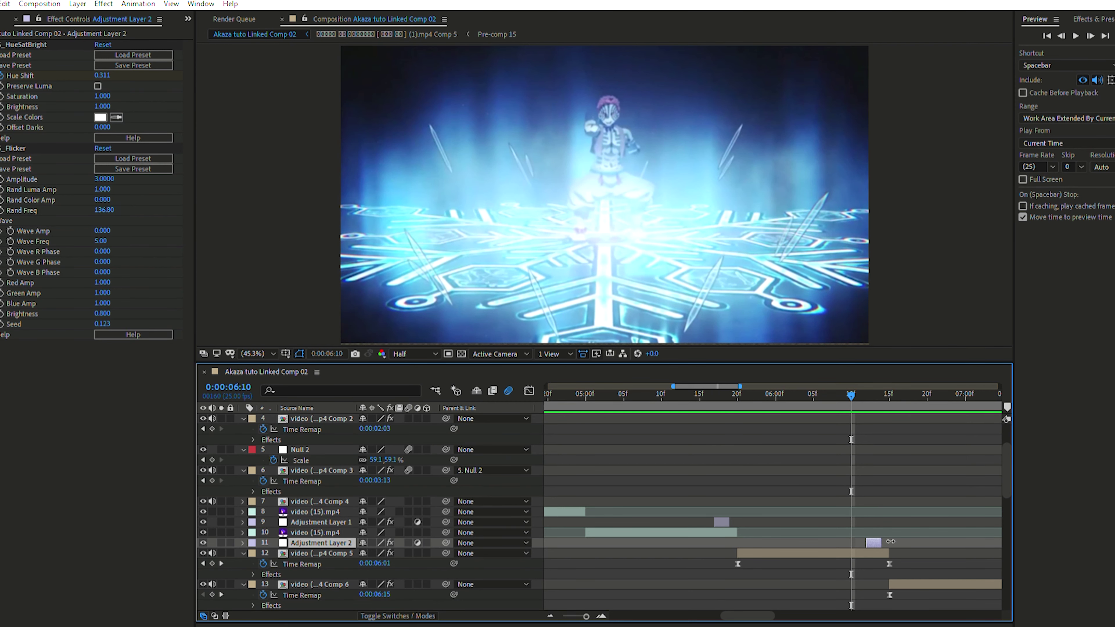
pyautogui.press('space')
# Add an adjustment layer above Adjustment Layer 2, split it at 0:00:06:14 and delete the earlier part.
pyautogui.moveTo(896, 441); pyautogui.dragTo(881, 471)
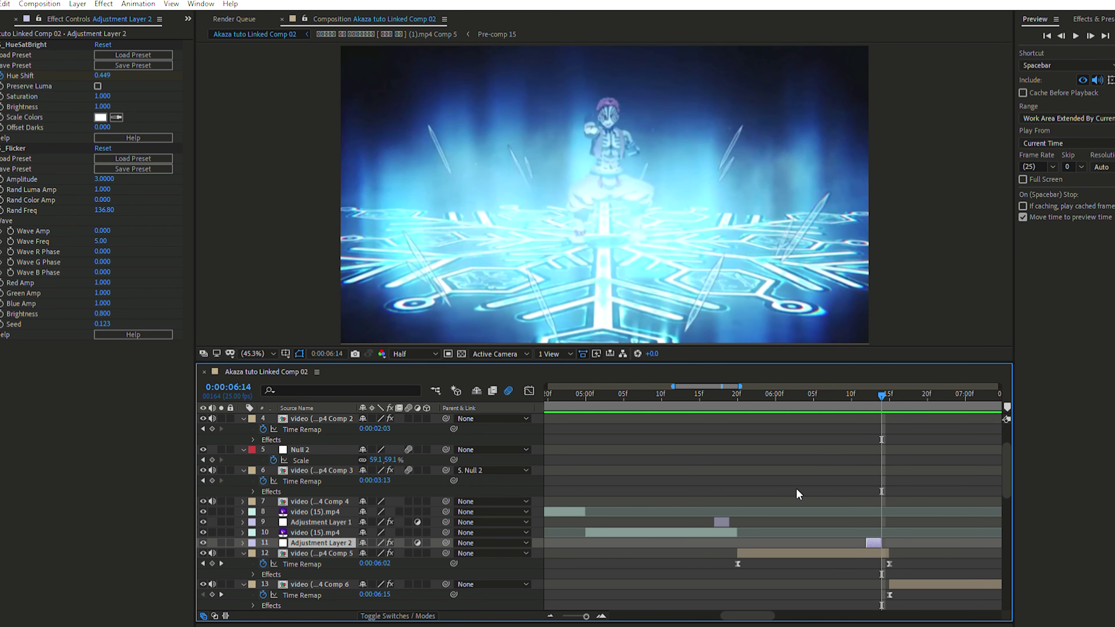
pyautogui.hotkey('ctrl', 'alt', 'y')
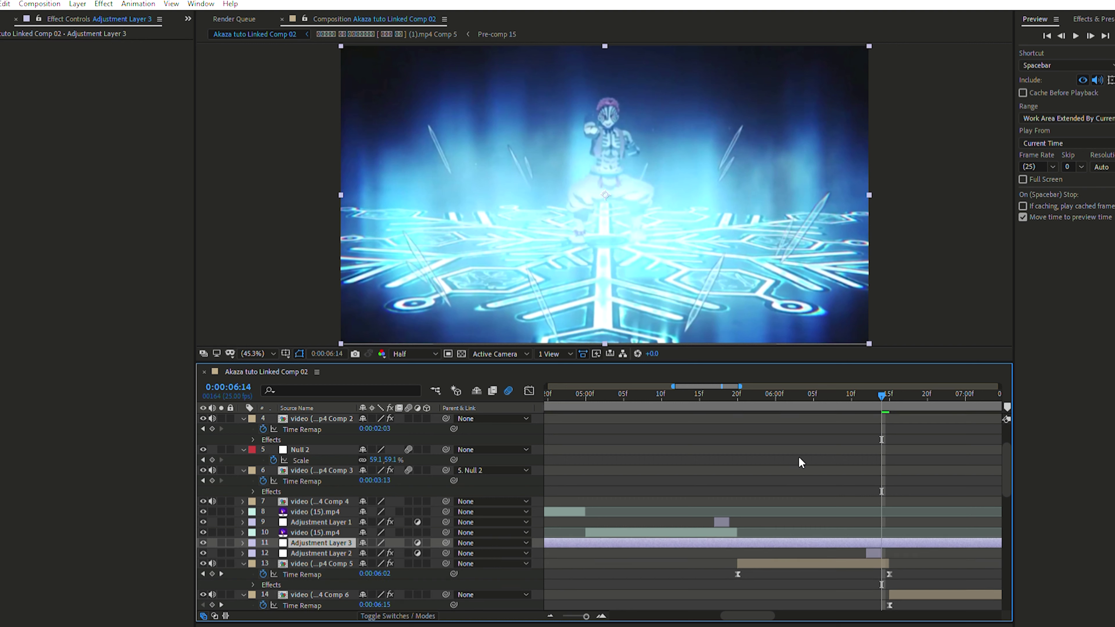
pyautogui.hotkey('ctrl', 'shift', 'd')
pyautogui.click(857, 551)
pyautogui.press('Delete')
# Split Adjustment Layer 3 at 0:00:06:16 and delete the remainder, leaving a two-frame layer over the Comp 5 to Comp 6 cut.
pyautogui.scroll(-2, 874, 527)
pyautogui.click(888, 392)
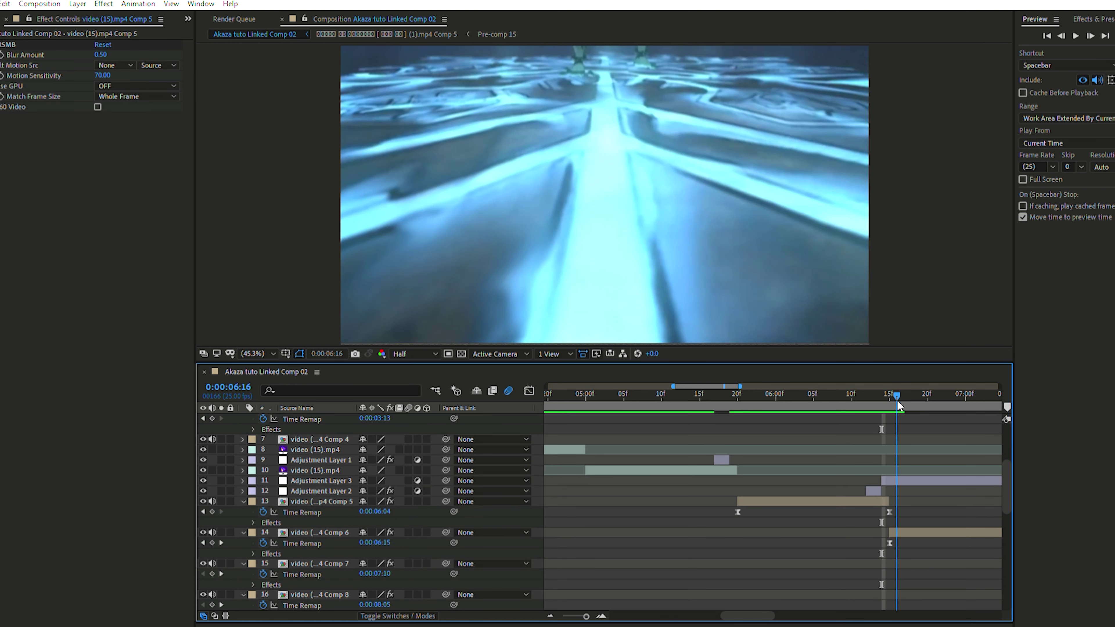
pyautogui.click(944, 473)
pyautogui.hotkey('ctrl', 'shift', 'd')
pyautogui.press('Delete')
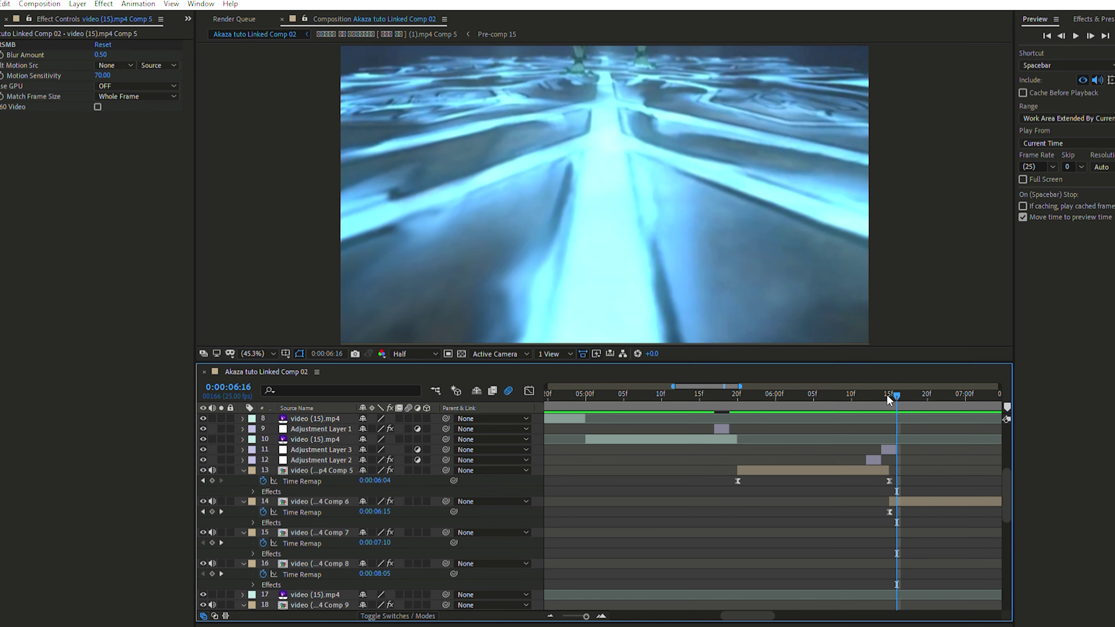
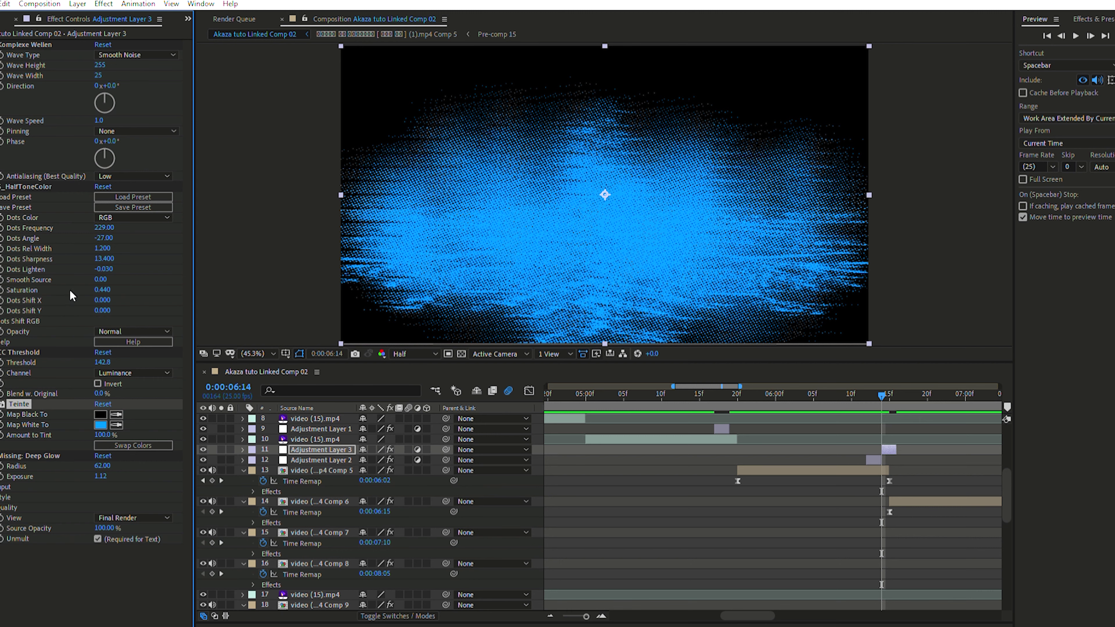
# Set Adjustment Layer 3's halftone Dots Lighten to 0.110 and its CC Threshold value to 117.3.
pyautogui.moveTo(103, 268)
pyautogui.mouseDown()
pyautogui.moveTo(120, 259)
pyautogui.moveTo(110, 262)
pyautogui.mouseUp()
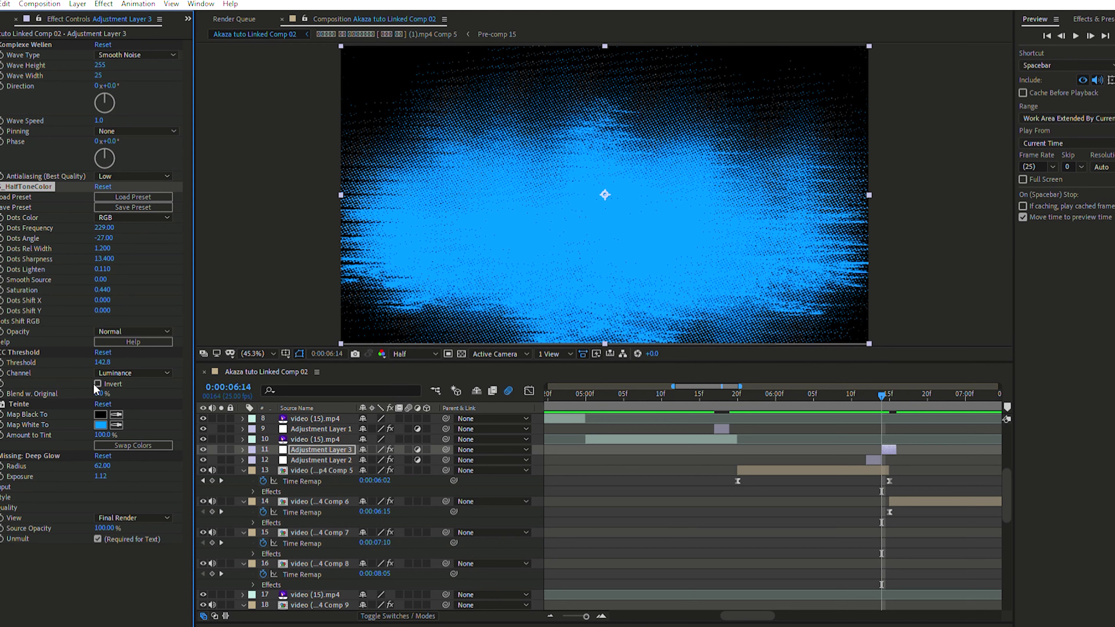
pyautogui.moveTo(105, 361)
pyautogui.mouseDown()
pyautogui.moveTo(115, 352)
pyautogui.moveTo(103, 356)
pyautogui.mouseUp()
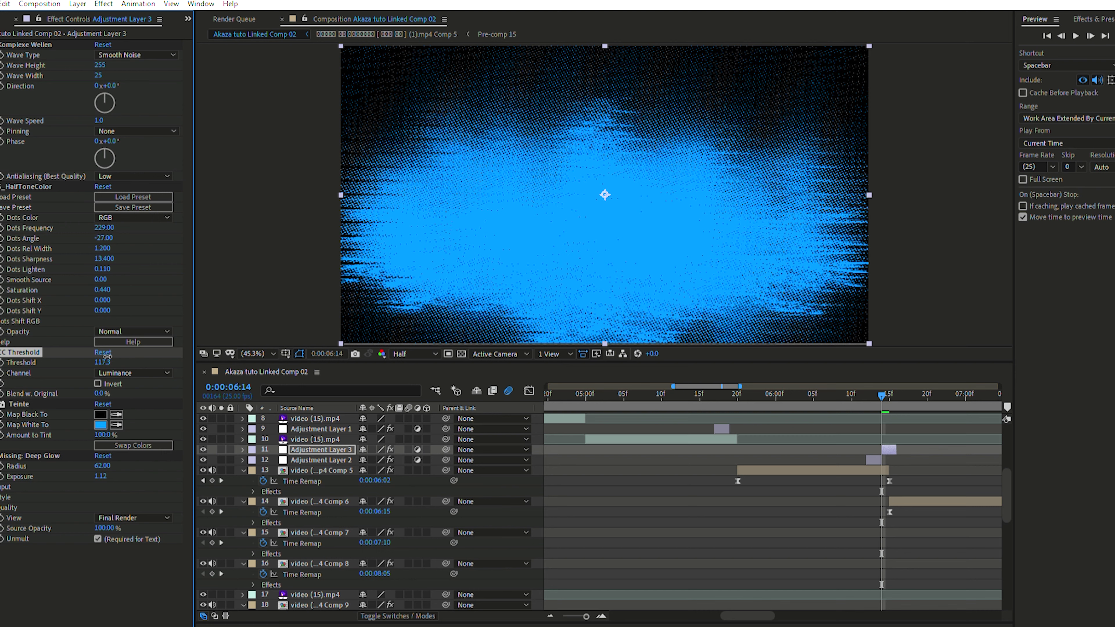
# Trim Adjustment Layer 3 to a single frame starting at 0:00:06:14 and preview from 0:00:05:19.
pyautogui.click(874, 450)
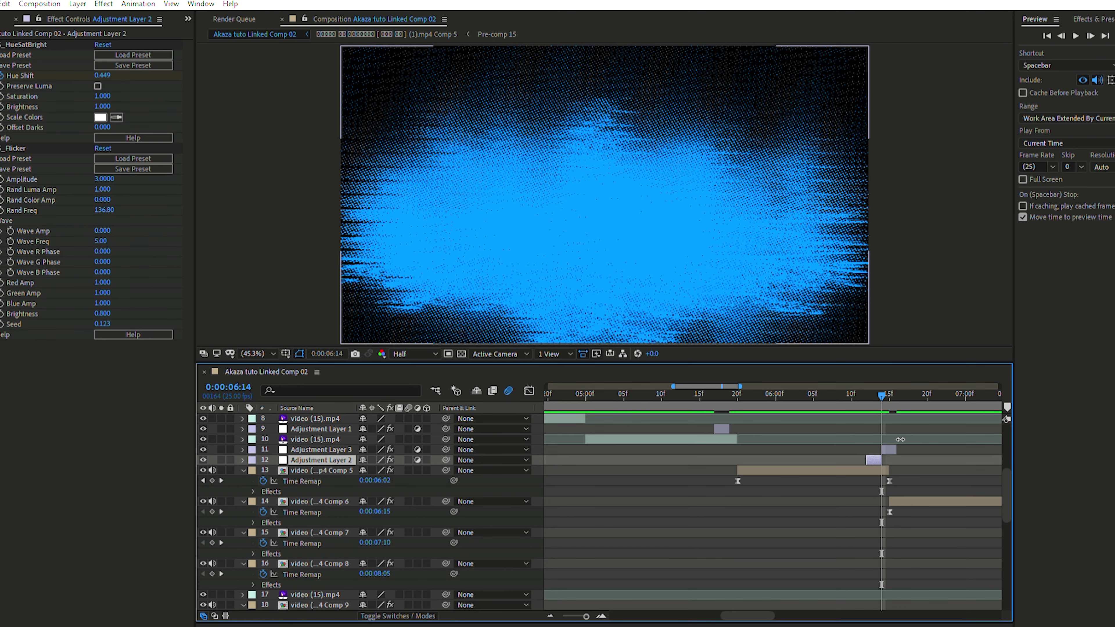
pyautogui.press('space')
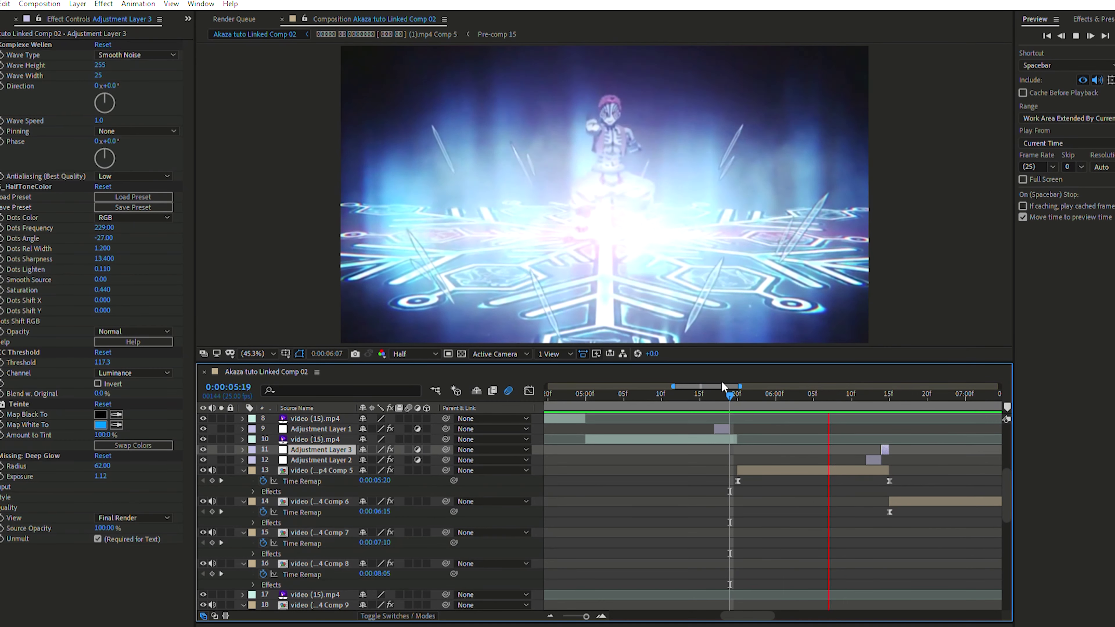
pyautogui.press('space')
# Play and scrub between 0:00:06:03 and 0:00:06:14 to review the flashes leading into the Comp 5 to Comp 6 cut.
pyautogui.moveTo(657, 392); pyautogui.dragTo(573, 433)
pyautogui.press('space')
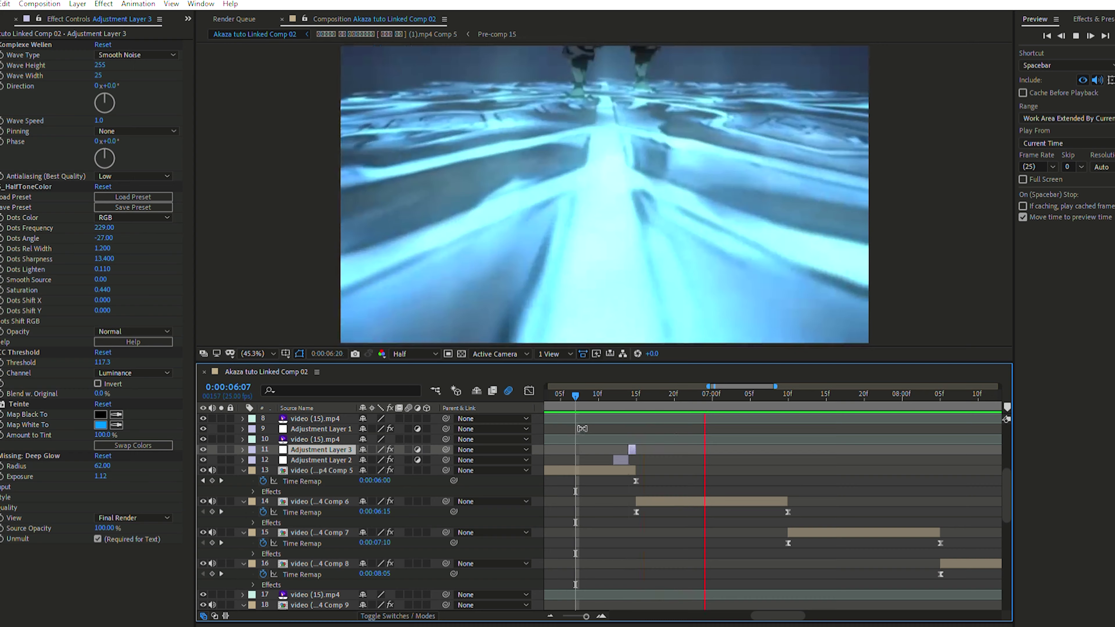
pyautogui.press('space')
pyautogui.moveTo(841, 394); pyautogui.dragTo(574, 472)
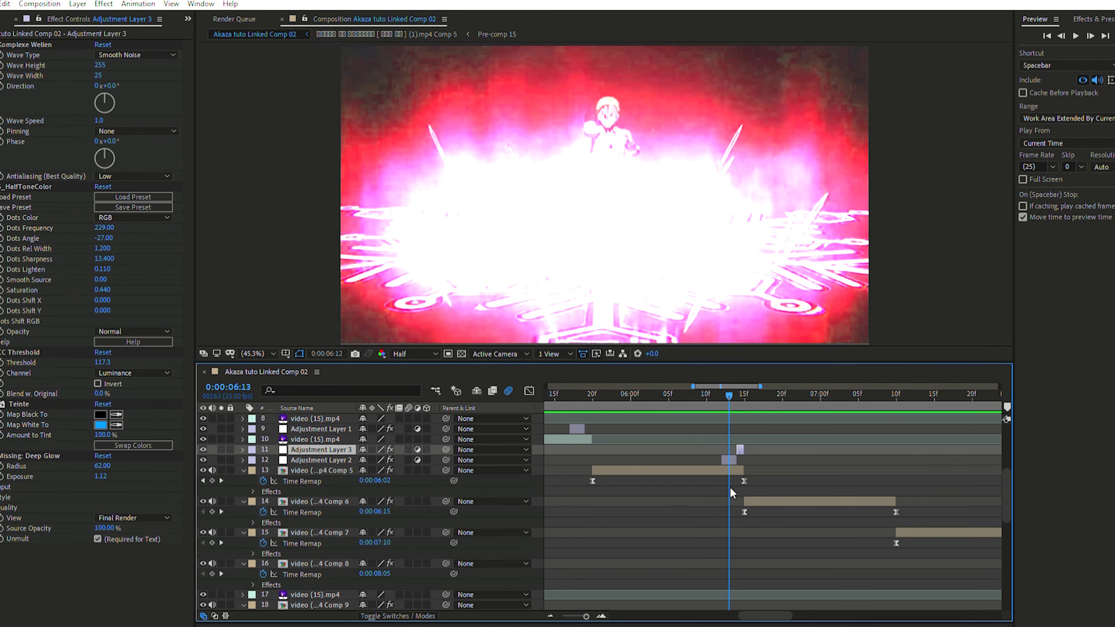
pyautogui.moveTo(757, 402); pyautogui.dragTo(738, 404)
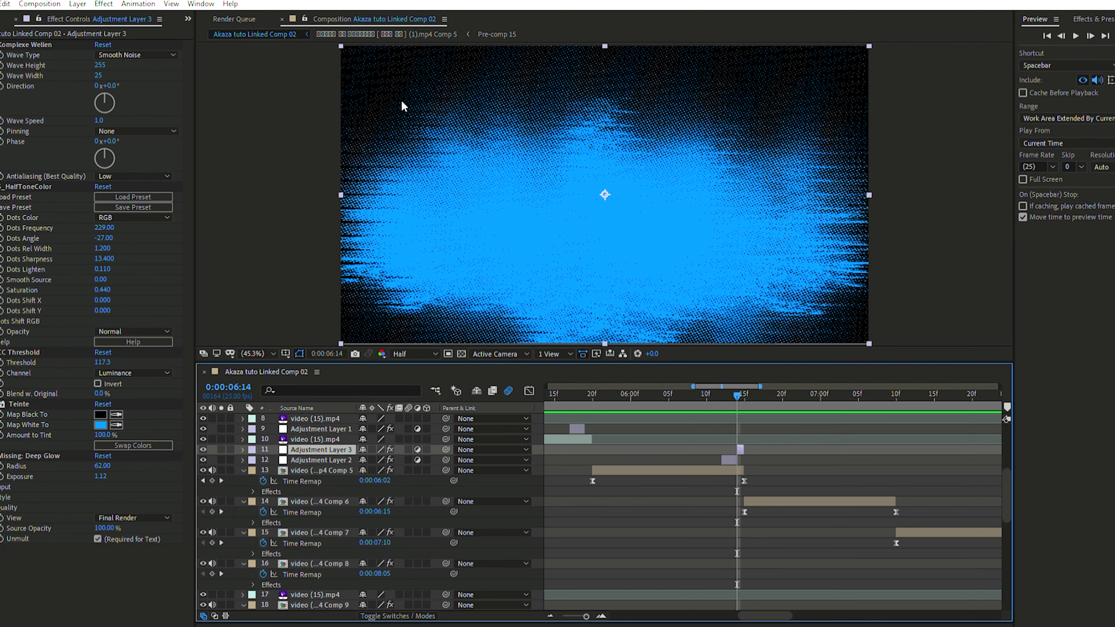
pyautogui.moveTo(736, 393); pyautogui.dragTo(658, 457)
pyautogui.press('space')
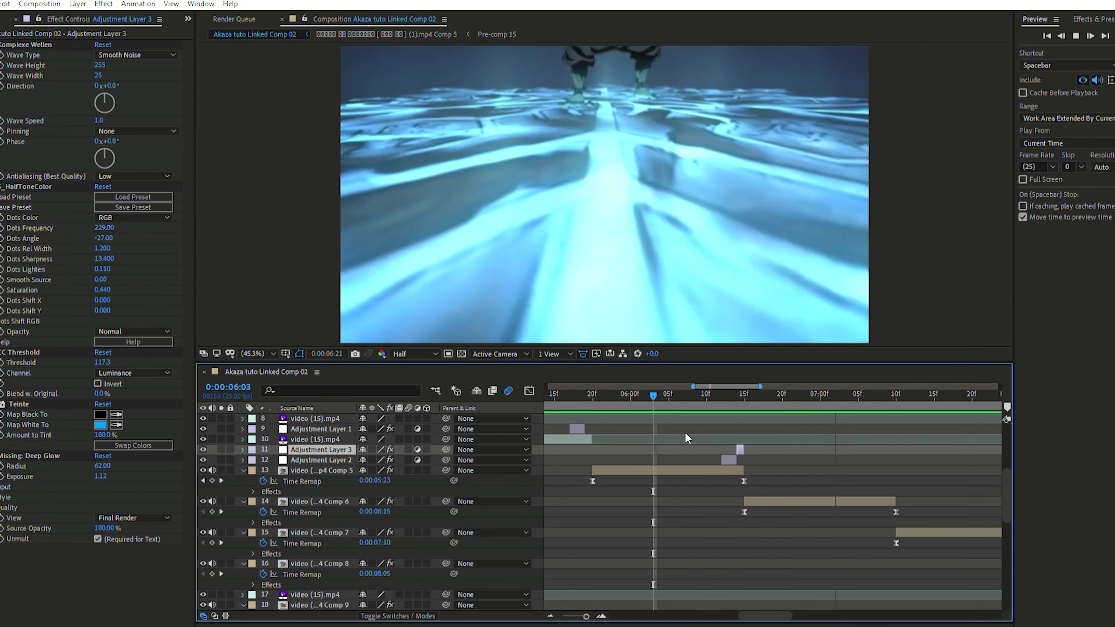
pyautogui.moveTo(786, 394); pyautogui.dragTo(560, 497)
pyautogui.press('space')
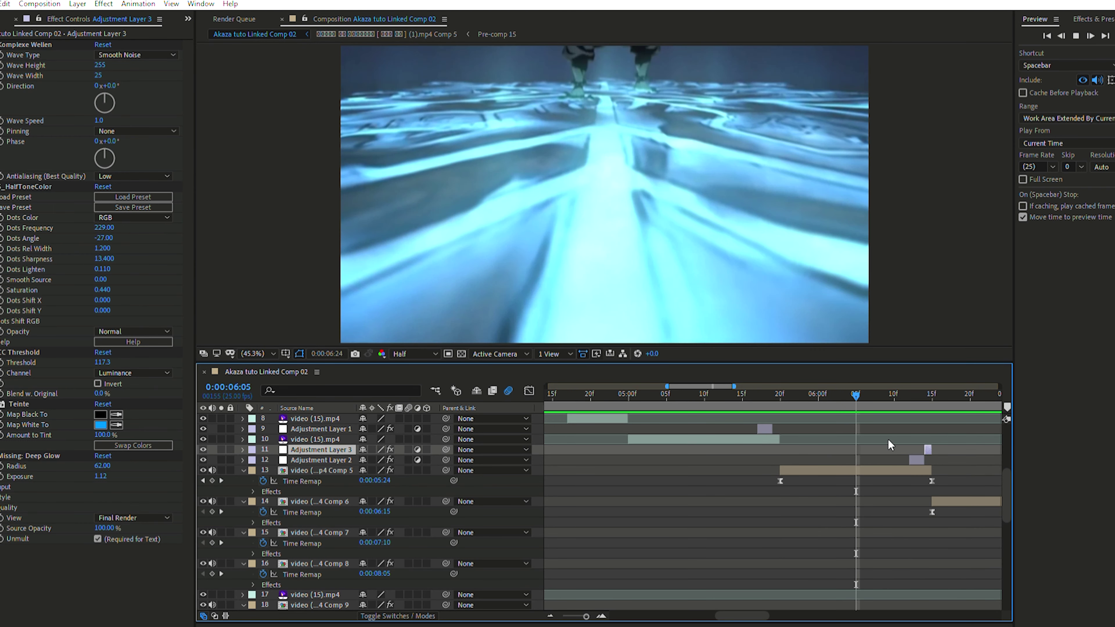
pyautogui.press('space')
pyautogui.moveTo(575, 488); pyautogui.dragTo(643, 457)
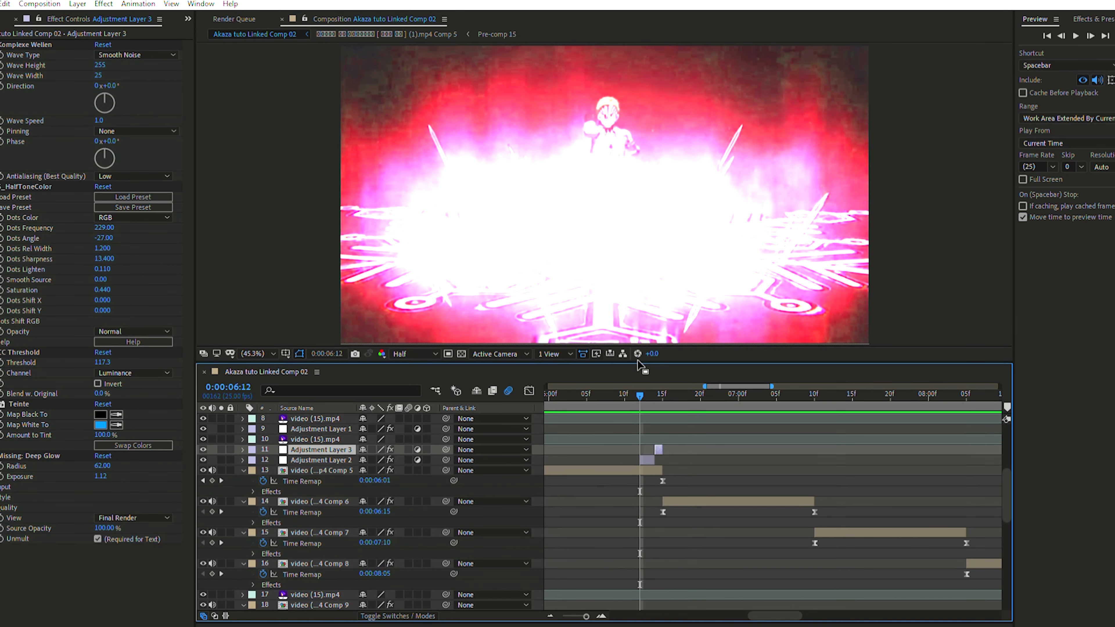
# Inspect Adjustment Layer 2's hue shift and flicker settings against its flash frame at 0:00:06:12.
pyautogui.moveTo(642, 392); pyautogui.dragTo(638, 440)
pyautogui.click(644, 459)
pyautogui.moveTo(641, 393); pyautogui.dragTo(641, 434)
pyautogui.click(640, 394)
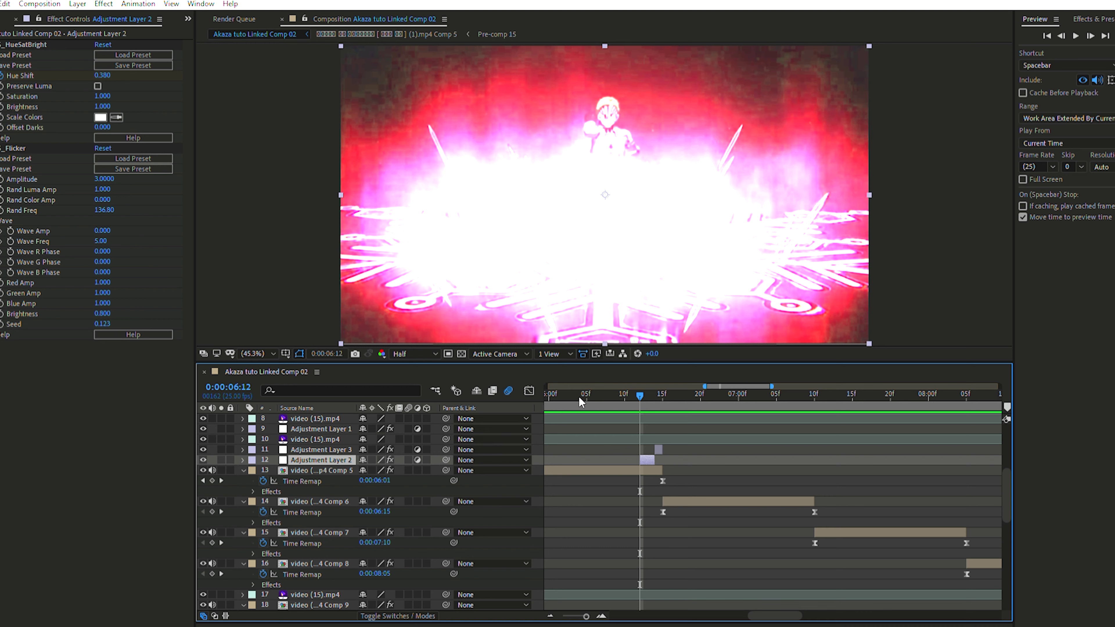
pyautogui.moveTo(639, 390); pyautogui.dragTo(638, 457)
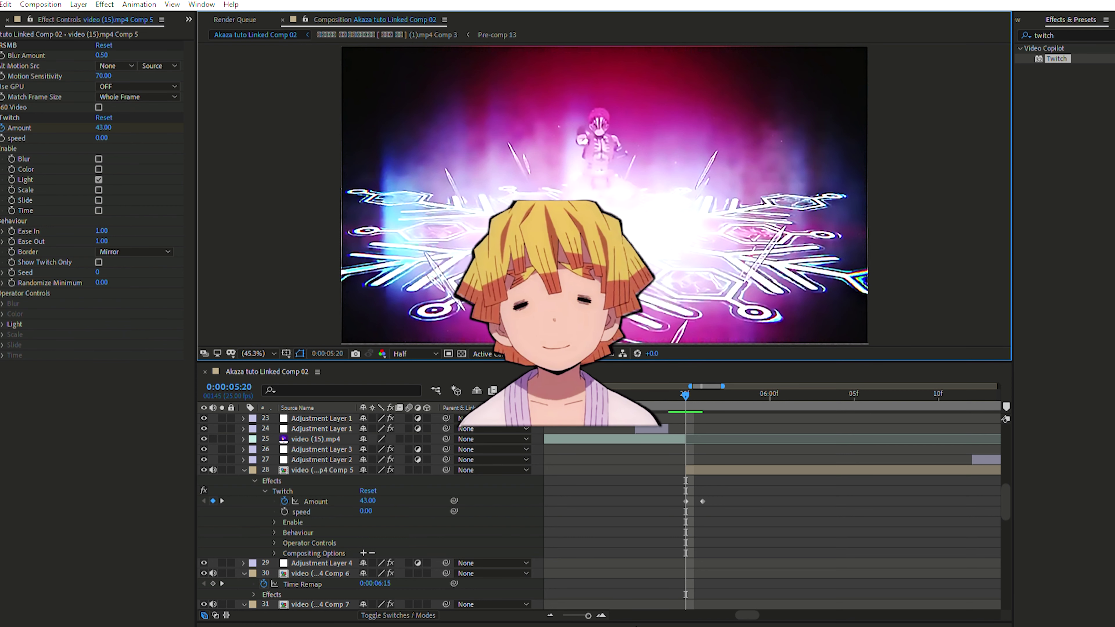
# Remove the existing Twitch effect from Comp 5 and apply a fresh Twitch effect to the layer.
pyautogui.click(10, 117)
pyautogui.press('Delete')
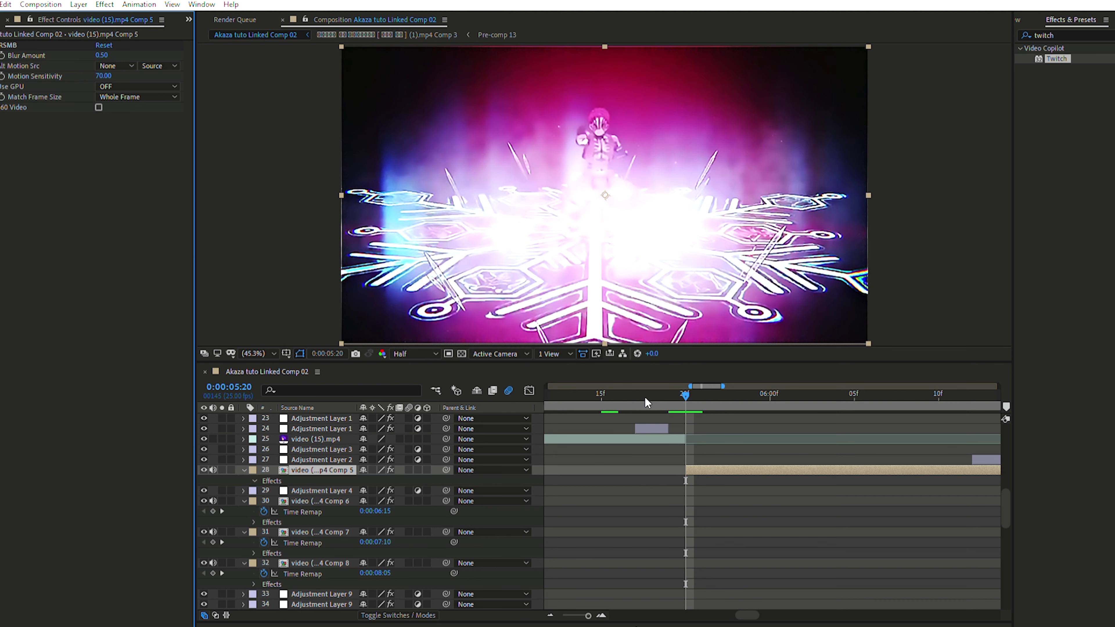
pyautogui.click(1076, 34)
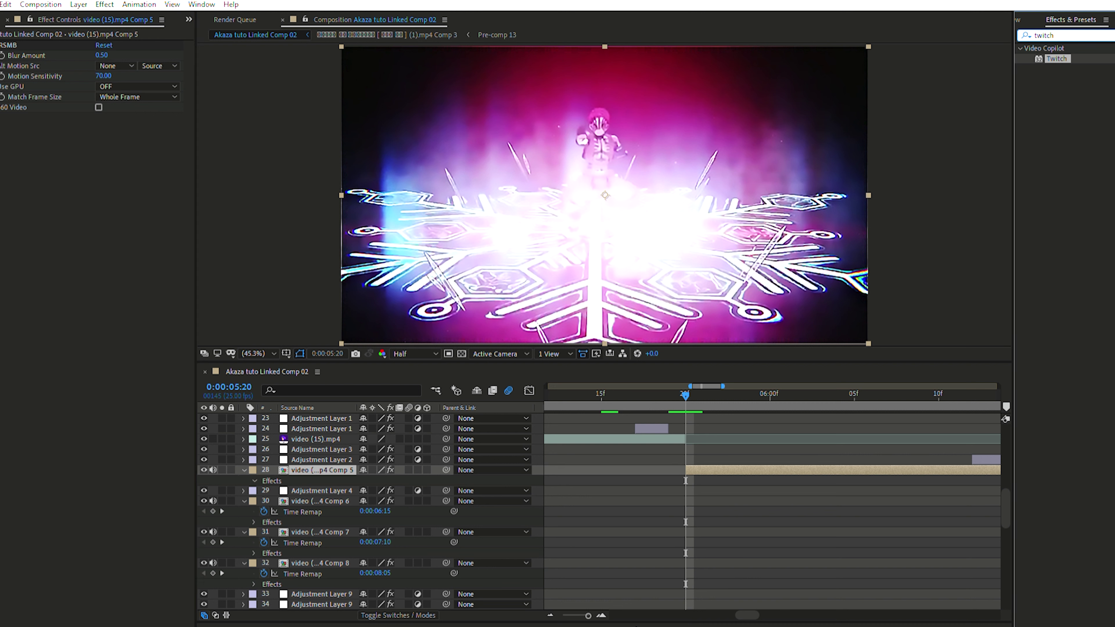
pyautogui.doubleClick(1036, 35)
pyautogui.moveTo(1056, 58); pyautogui.dragTo(871, 467)
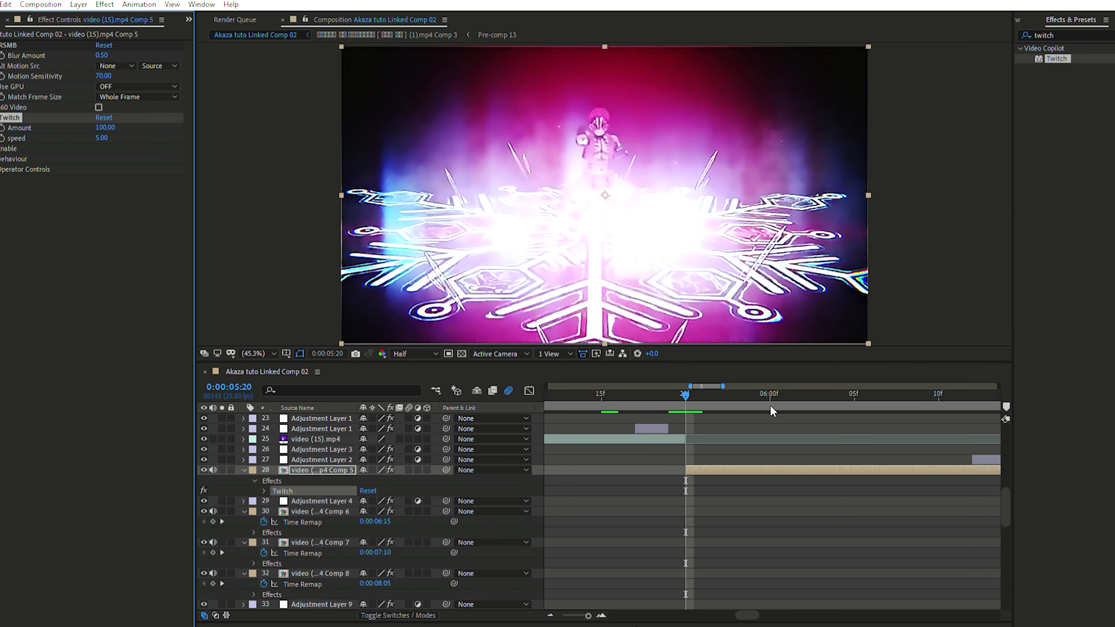
# Set the Twitch Amount to 40 and its speed to 30 on Comp 5.
pyautogui.click(105, 127)
pyautogui.write('40')
pyautogui.press('Return')
pyautogui.click(103, 137)
pyautogui.press('Return')
# Enable the Light and Slide operators in Comp 5's Twitch effect.
pyautogui.click(9, 148)
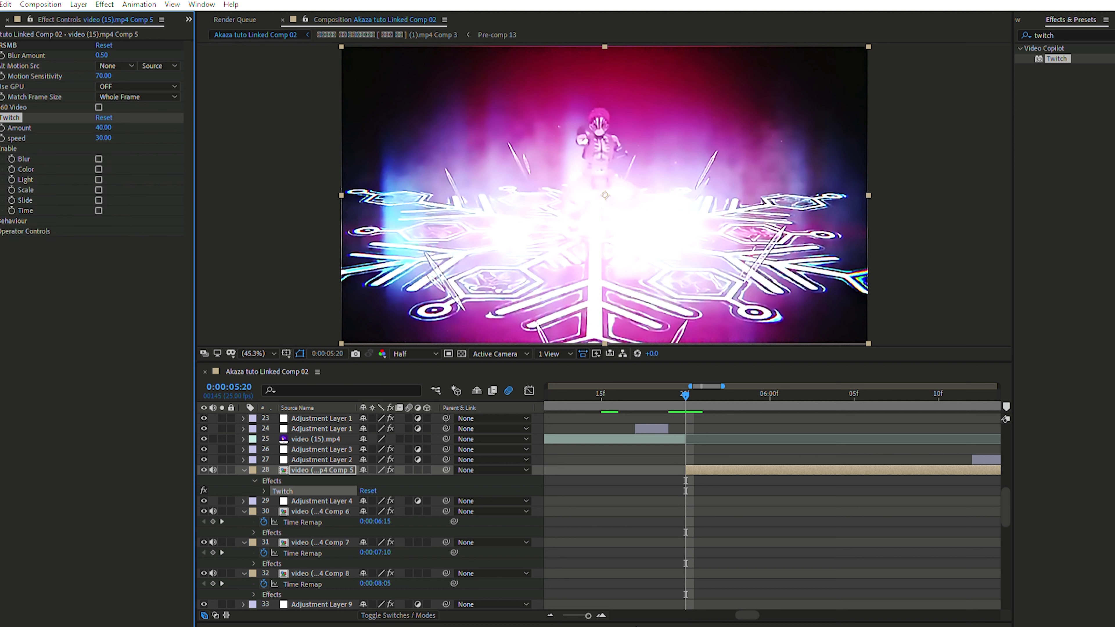
pyautogui.click(98, 179)
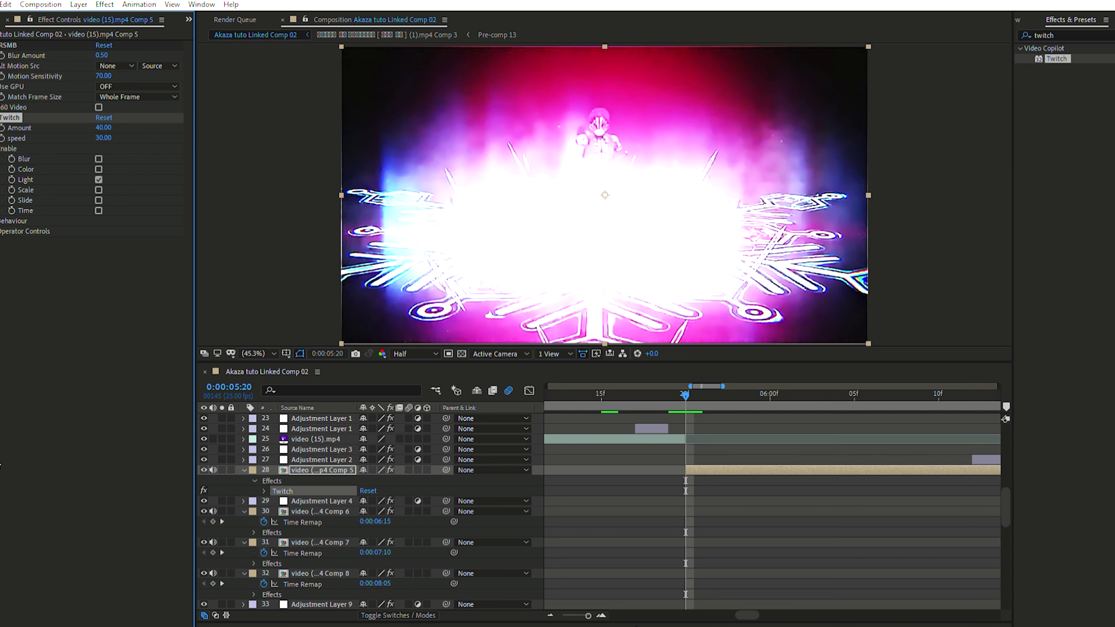
pyautogui.click(99, 200)
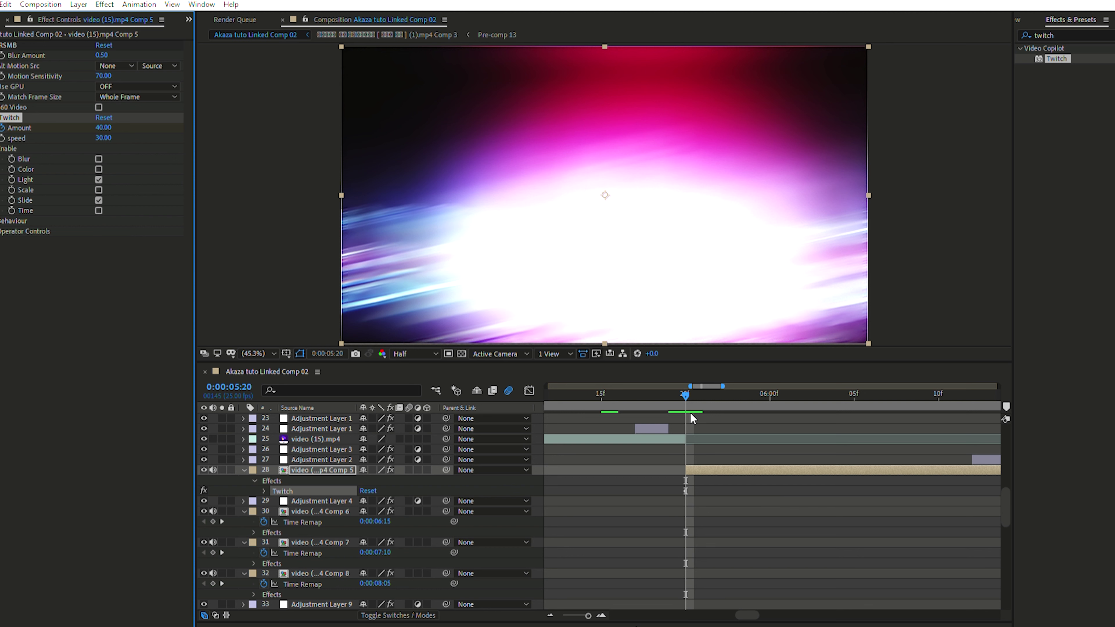
# Keyframe Comp 5's Twitch Amount at 0:00:05:20 and 0:00:05:21, then return to the first keyframe.
pyautogui.click(702, 394)
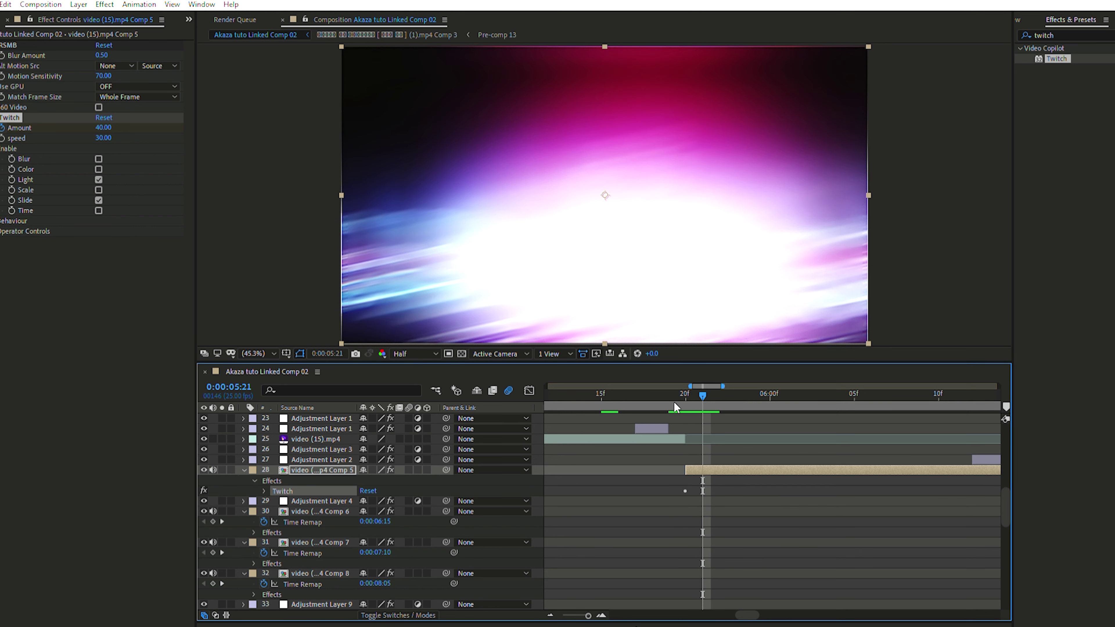
pyautogui.moveTo(701, 388); pyautogui.dragTo(972, 463)
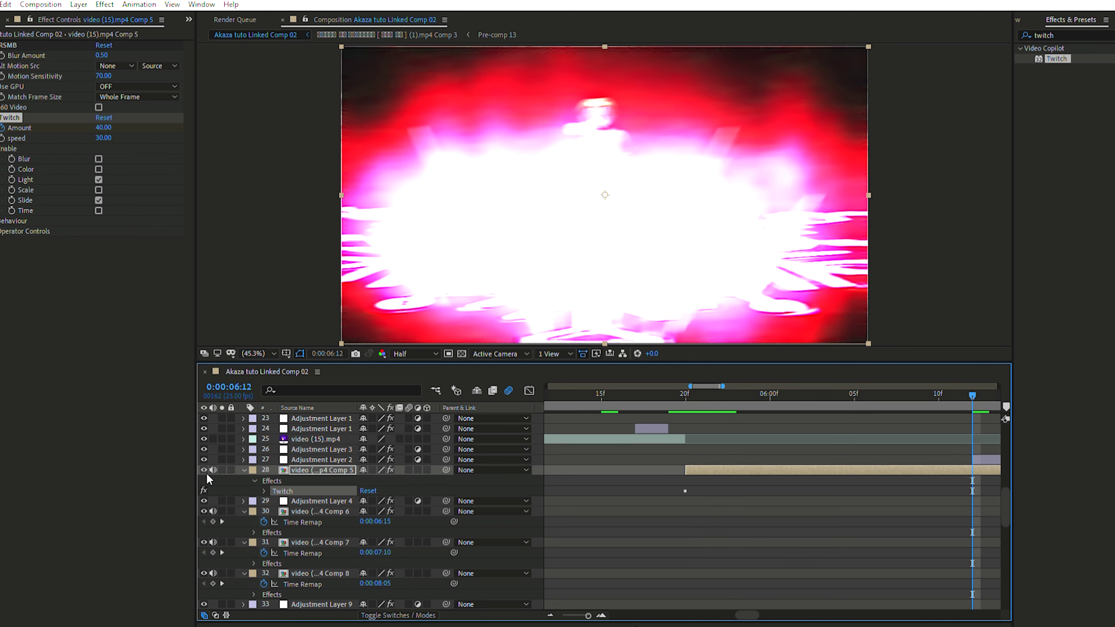
pyautogui.click(264, 490)
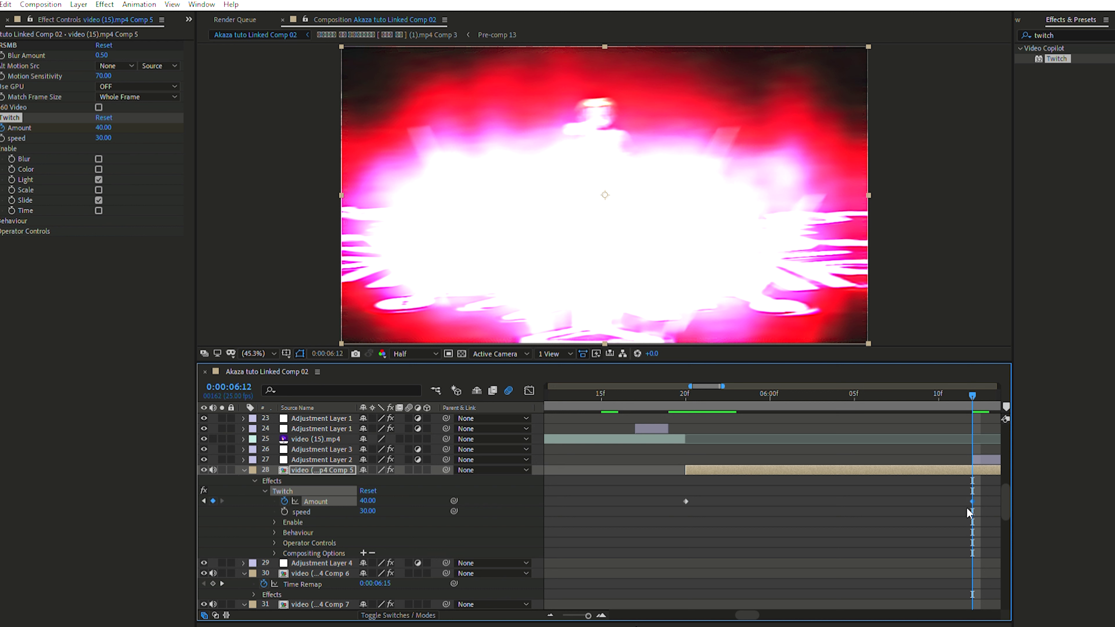
pyautogui.click(982, 469)
pyautogui.moveTo(972, 500); pyautogui.dragTo(721, 524)
pyautogui.press('j')
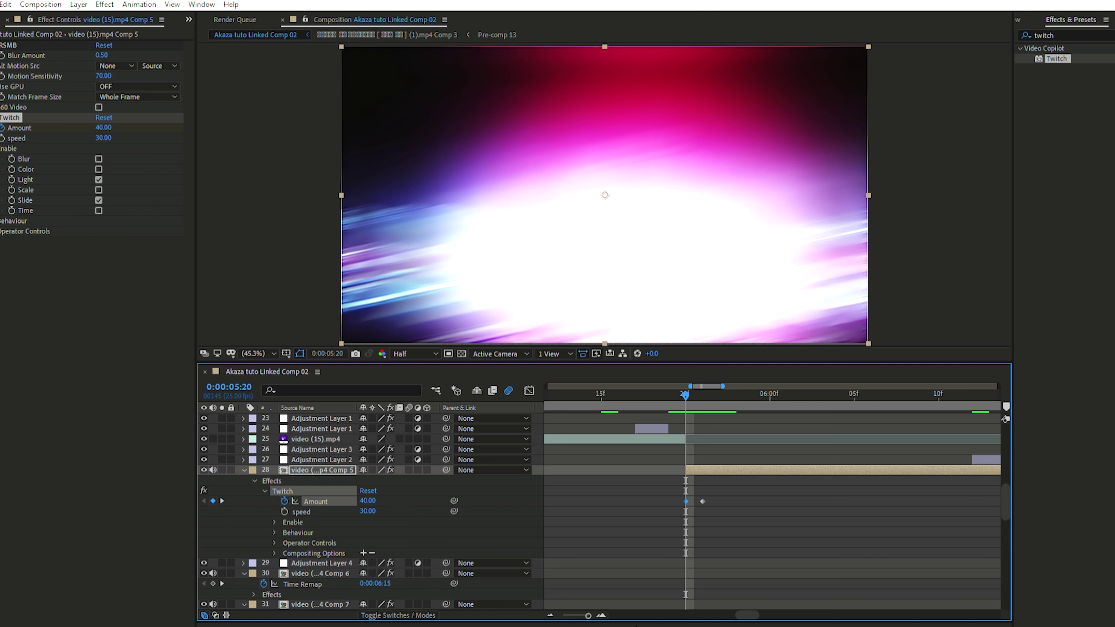
# Open Twitch's Slide operator controls and adjust the Slide Direction.
pyautogui.click(0, 231)
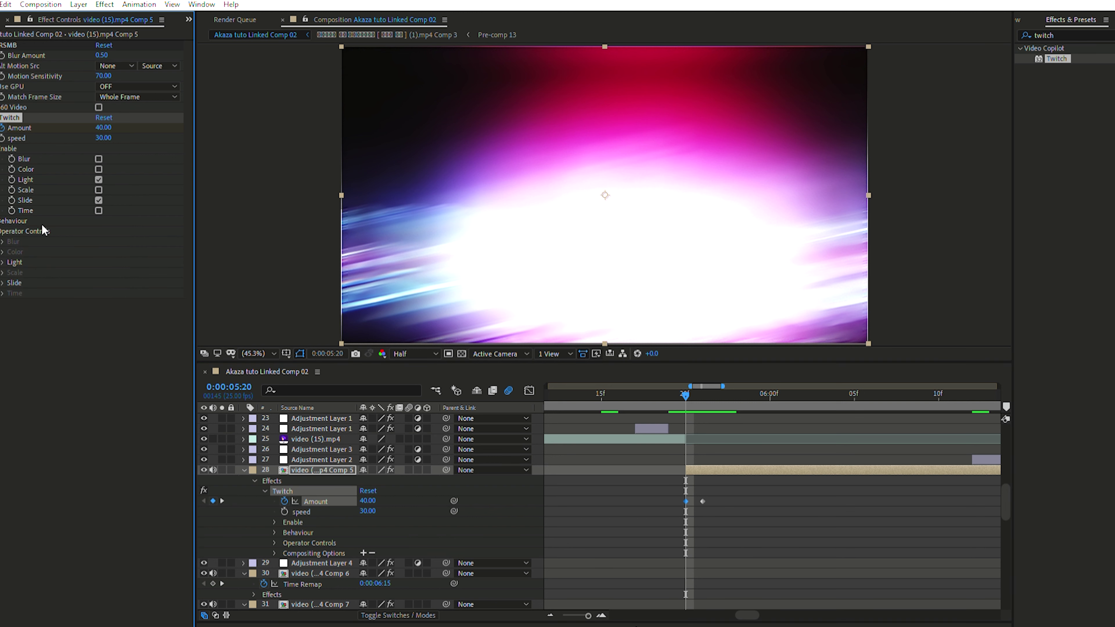
pyautogui.click(2, 283)
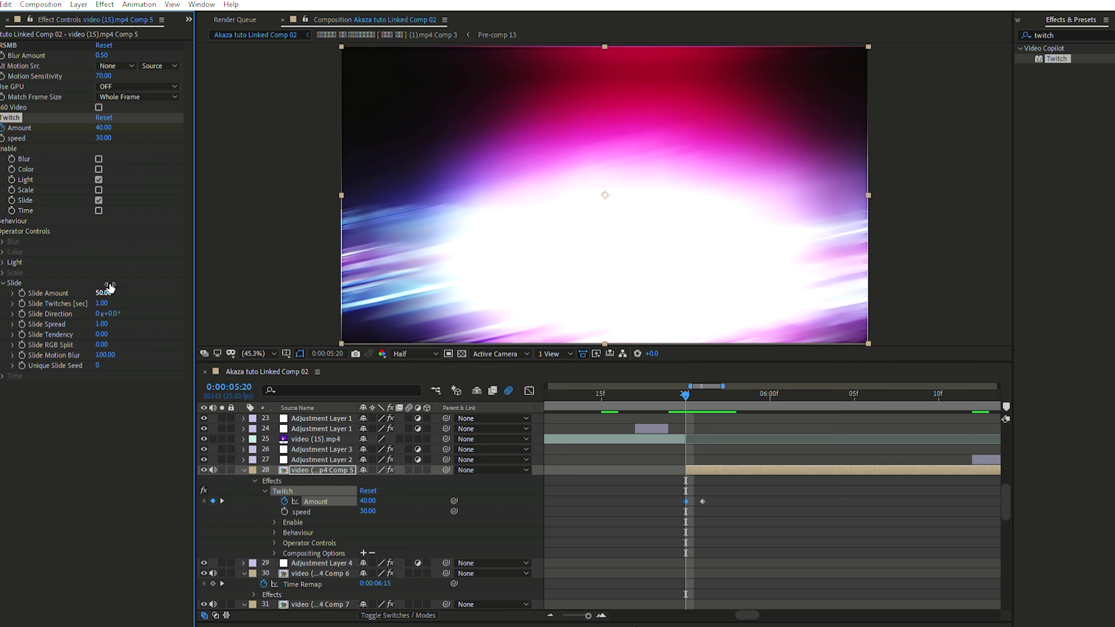
pyautogui.moveTo(114, 312); pyautogui.dragTo(205, 310)
pyautogui.moveTo(118, 313); pyautogui.dragTo(108, 321)
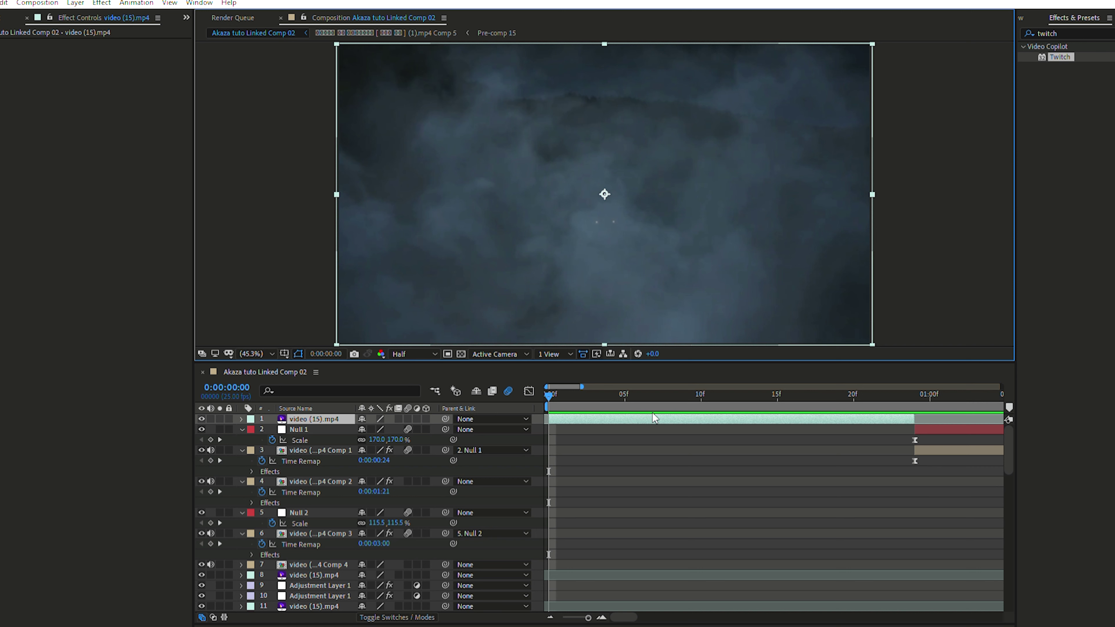
# Add an adjustment layer above the first video (15).mp4 clip at the start of the composition.
pyautogui.click(556, 384)
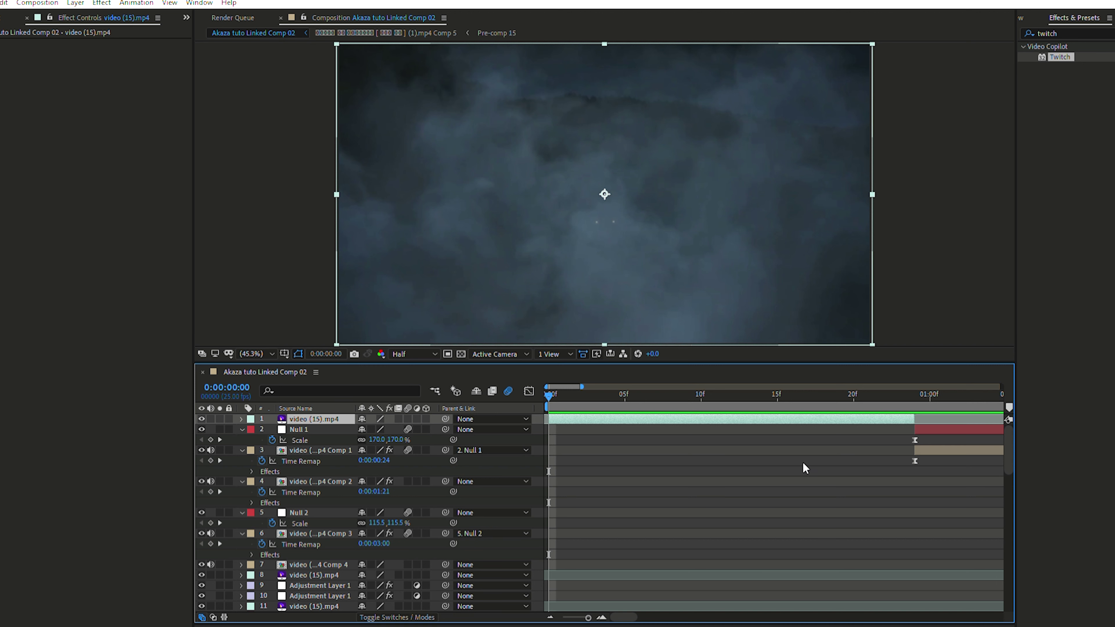
pyautogui.hotkey('ctrl', 'alt', 'y')
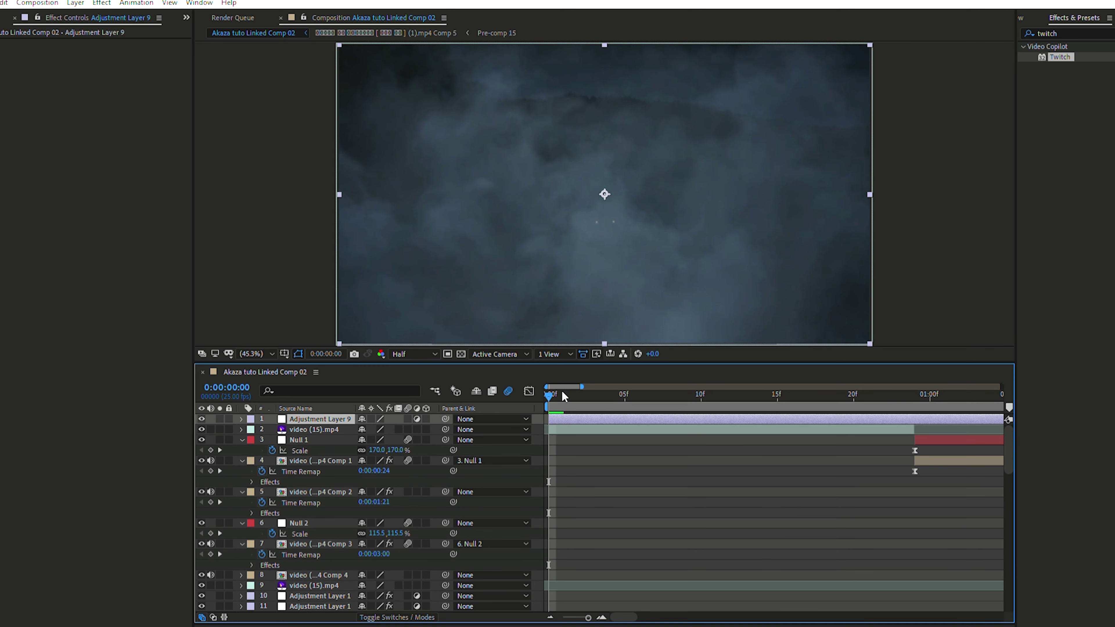
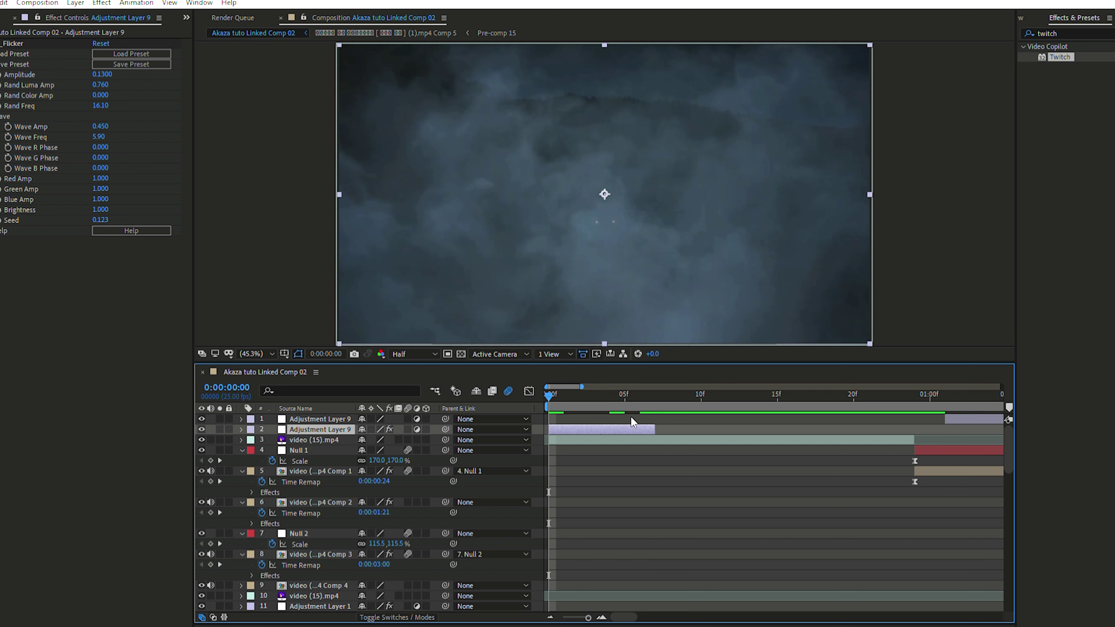
# Extend the flicker adjustment layer's end to 0:00:00:13 at the start of the composition and preview the flicker.
pyautogui.moveTo(589, 401); pyautogui.dragTo(412, 431)
pyautogui.press('space')
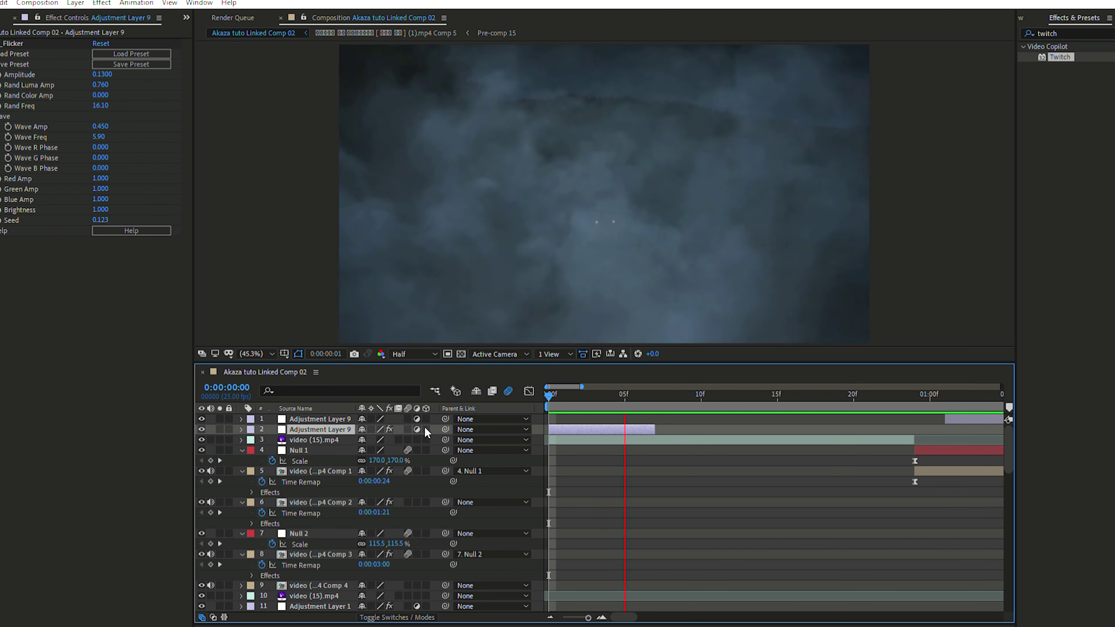
pyautogui.press('space')
pyautogui.moveTo(645, 425); pyautogui.dragTo(746, 422)
pyautogui.moveTo(590, 395); pyautogui.dragTo(670, 410)
pyautogui.moveTo(591, 434); pyautogui.dragTo(499, 445)
pyautogui.moveTo(588, 395); pyautogui.dragTo(740, 416)
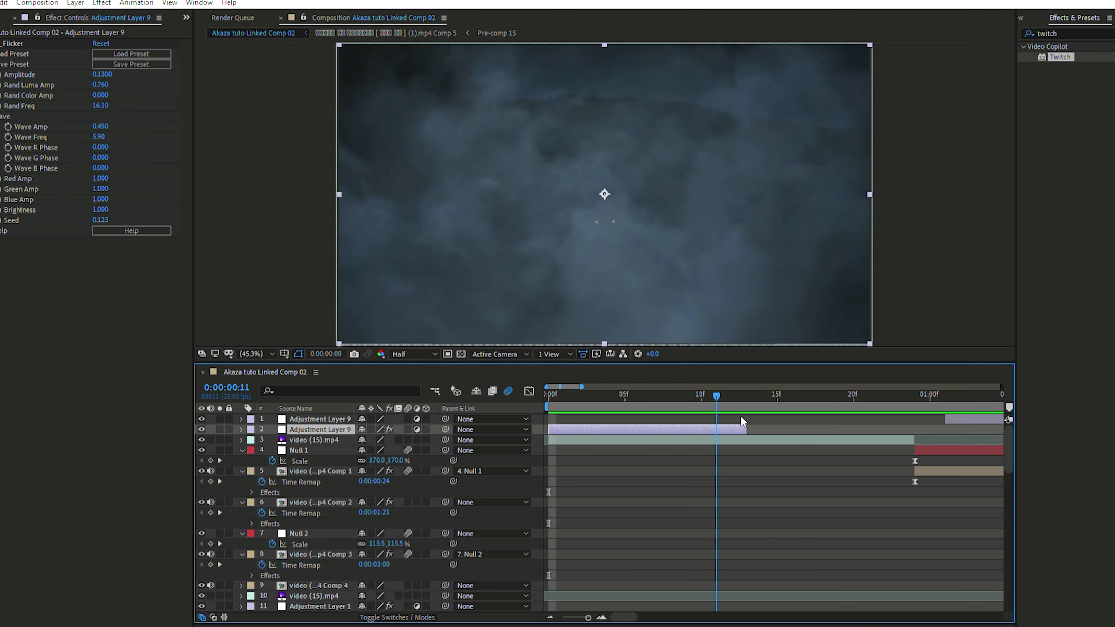
pyautogui.press('space')
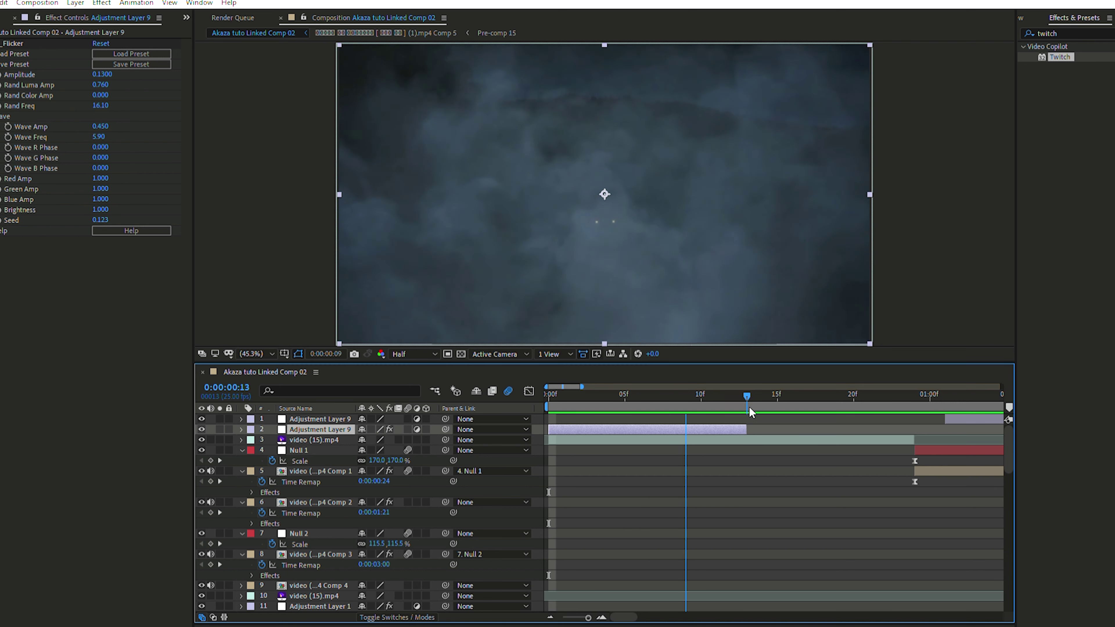
# Move the flicker adjustment layer to end at the 0:00:01:21 cut and trim its start so it lasts about six frames.
pyautogui.moveTo(700, 429); pyautogui.dragTo(657, 466)
pyautogui.moveTo(572, 391); pyautogui.dragTo(852, 440)
pyautogui.click(550, 616)
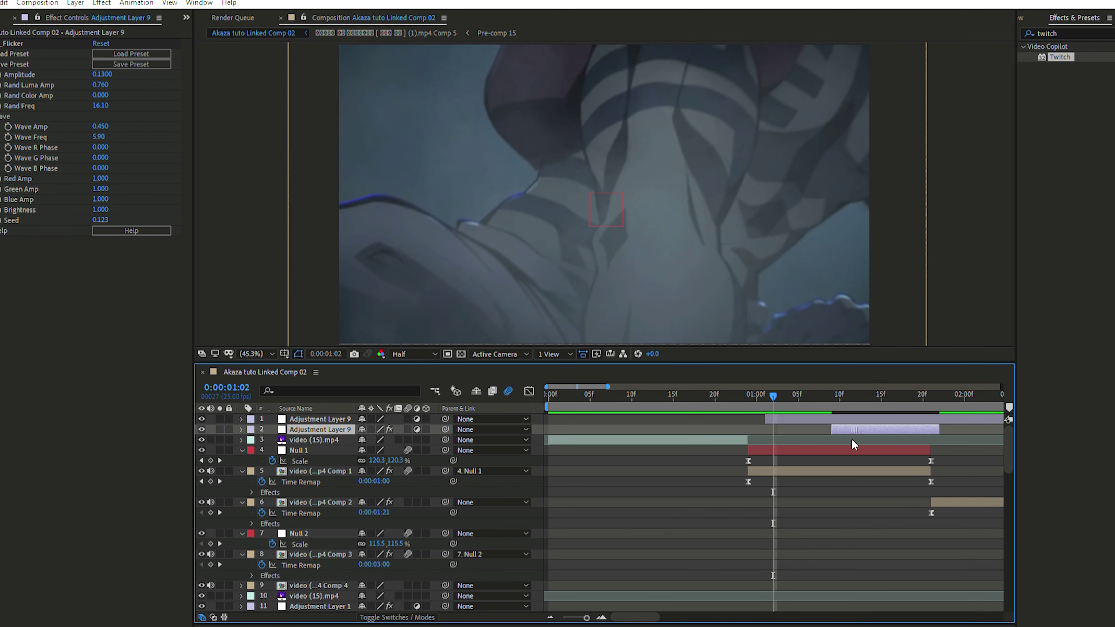
pyautogui.click(928, 394)
pyautogui.moveTo(920, 423); pyautogui.dragTo(914, 425)
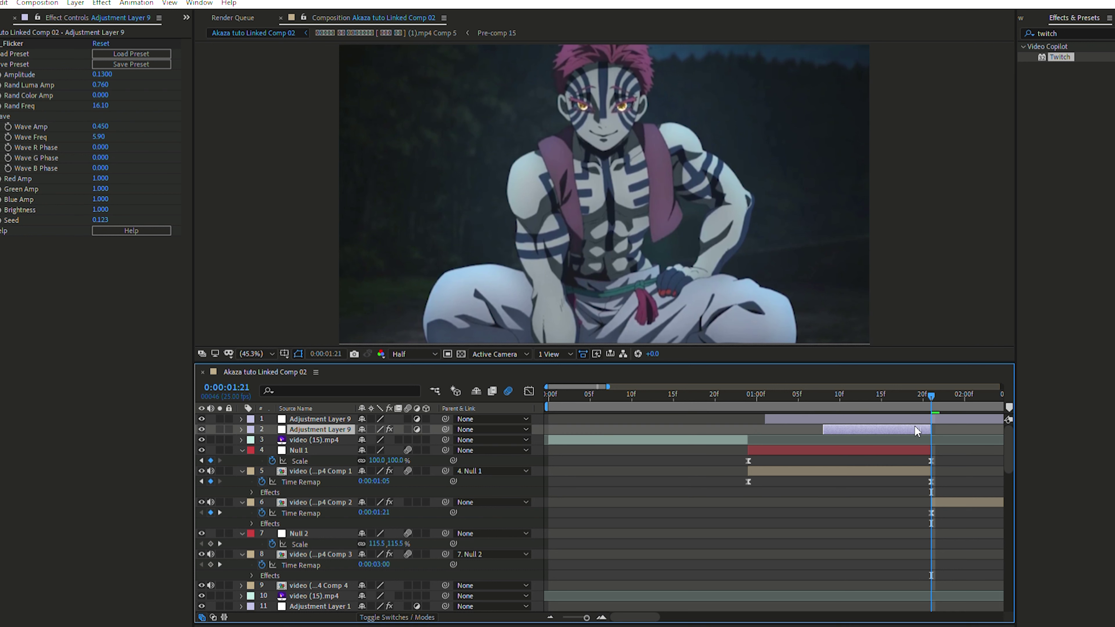
pyautogui.moveTo(823, 429); pyautogui.dragTo(909, 421)
pyautogui.keyDown('shift'); pyautogui.click(905, 427); pyautogui.keyUp('shift')
pyautogui.click(808, 400)
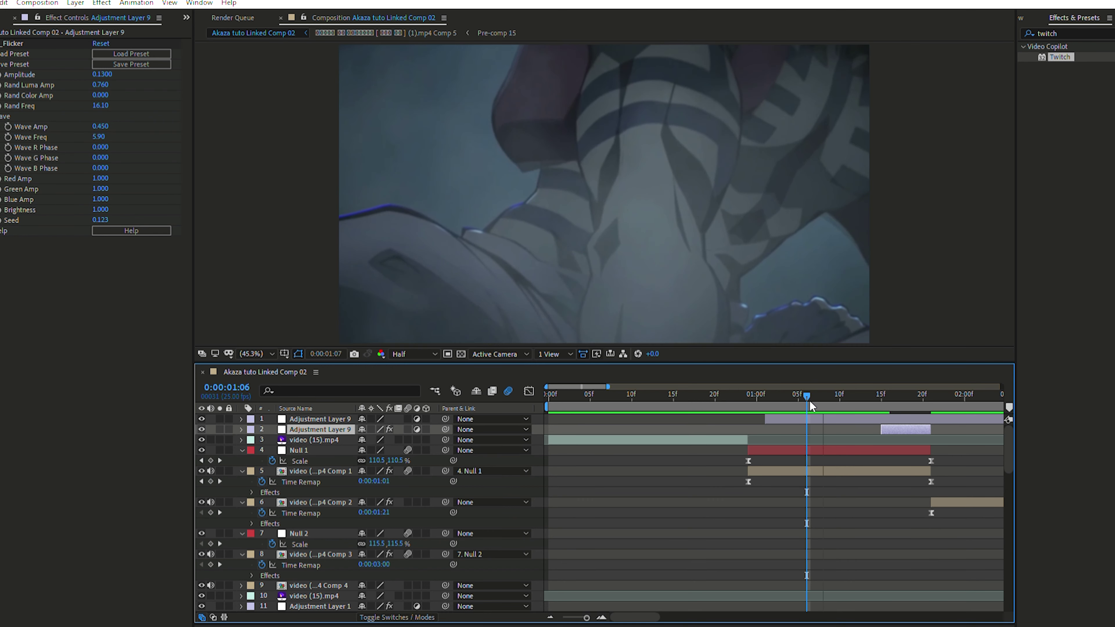
pyautogui.moveTo(809, 401); pyautogui.dragTo(943, 432)
# Duplicate the flicker adjustment layer, place the copy directly after the 0:00:01:21 cut and preview the transition.
pyautogui.hotkey('ctrl', 'd')
pyautogui.moveTo(910, 393); pyautogui.dragTo(583, 437)
pyautogui.press('space')
pyautogui.press('space')
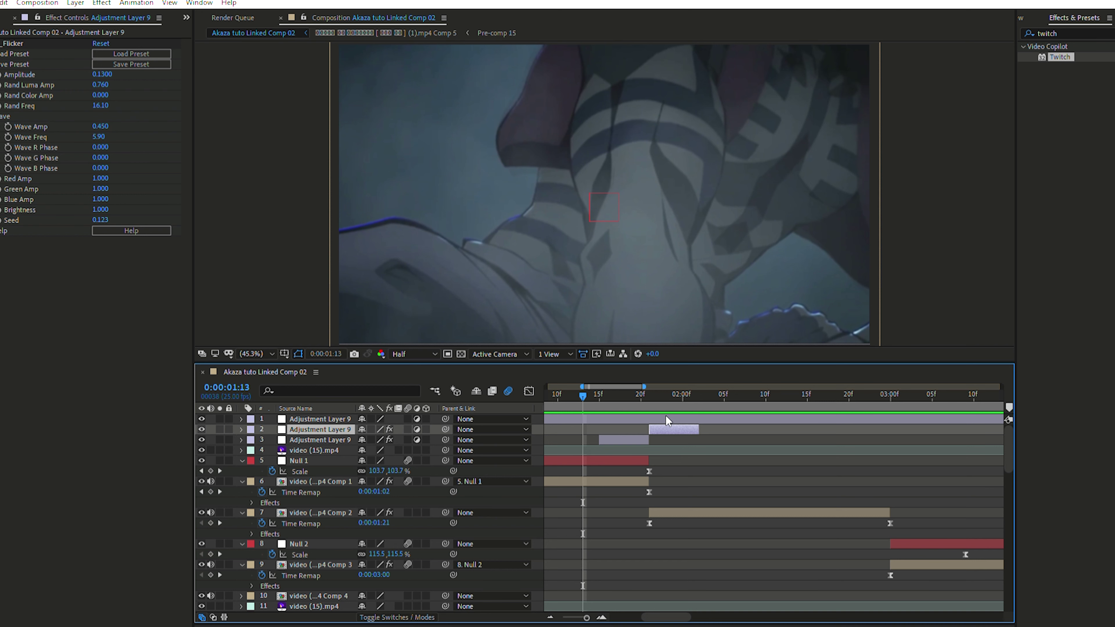
# Duplicate the flicker adjustment layer and align the copy to end at the 0:00:03:00 cut.
pyautogui.hotkey('ctrl', 'd')
pyautogui.moveTo(849, 429); pyautogui.dragTo(857, 428)
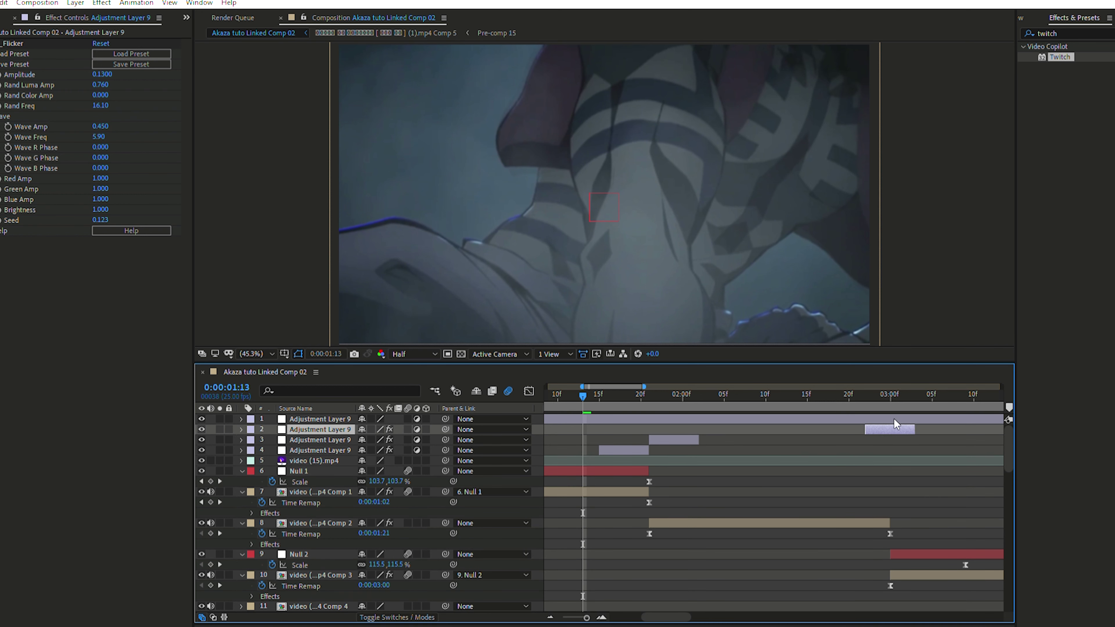
pyautogui.press('o')
pyautogui.press('pageup')
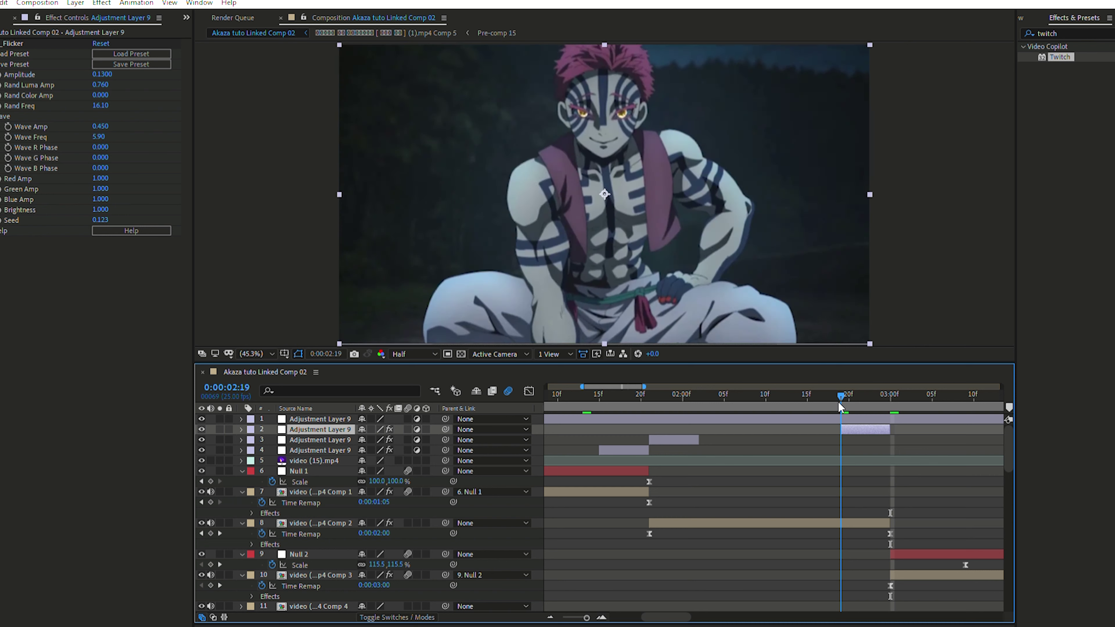
# Place another duplicate of the flicker layer directly after the 0:00:03:00 cut and preview it.
pyautogui.hotkey('ctrl', 'd')
pyautogui.moveTo(873, 428); pyautogui.dragTo(915, 435)
pyautogui.click(816, 409)
pyautogui.press('space')
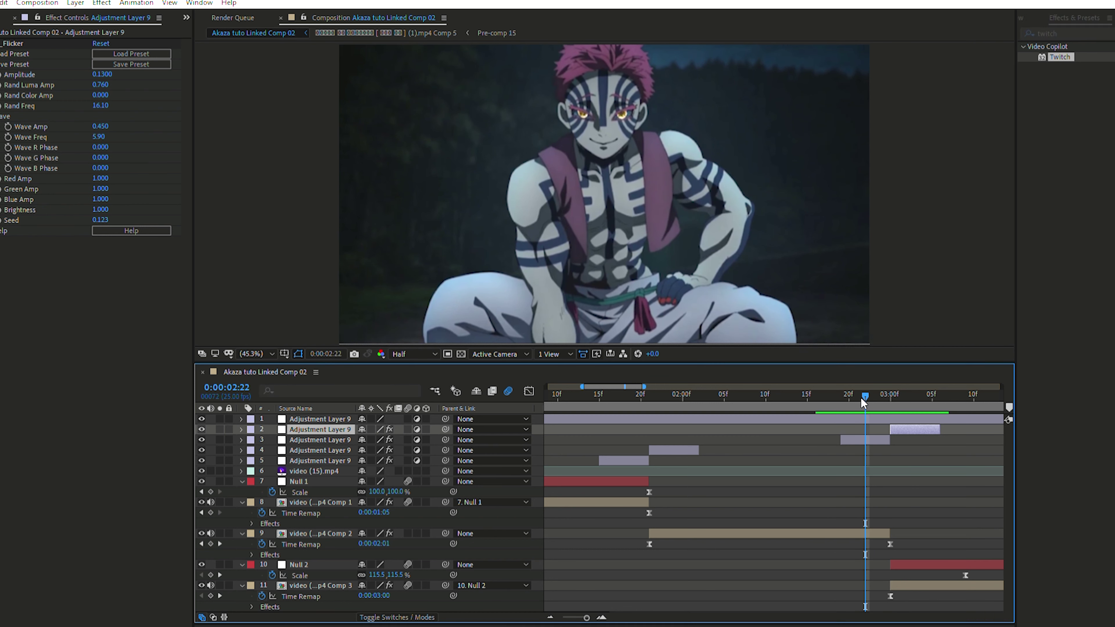
pyautogui.click(823, 387)
pyautogui.press('space')
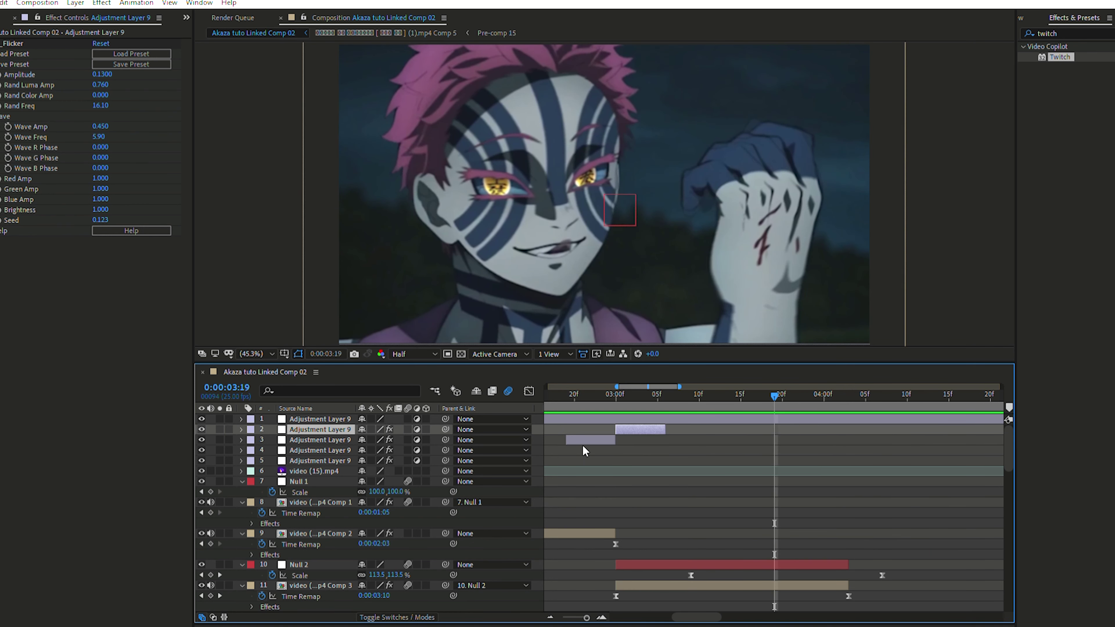
# Duplicate the flicker layer twice, placing one copy before and one after the cut at the end of Comp 3.
pyautogui.hotkey('ctrl', 'd')
pyautogui.moveTo(660, 422); pyautogui.dragTo(821, 432)
pyautogui.click(840, 388)
pyautogui.click(848, 394)
pyautogui.moveTo(848, 394); pyautogui.dragTo(866, 424)
pyautogui.hotkey('ctrl', 'd')
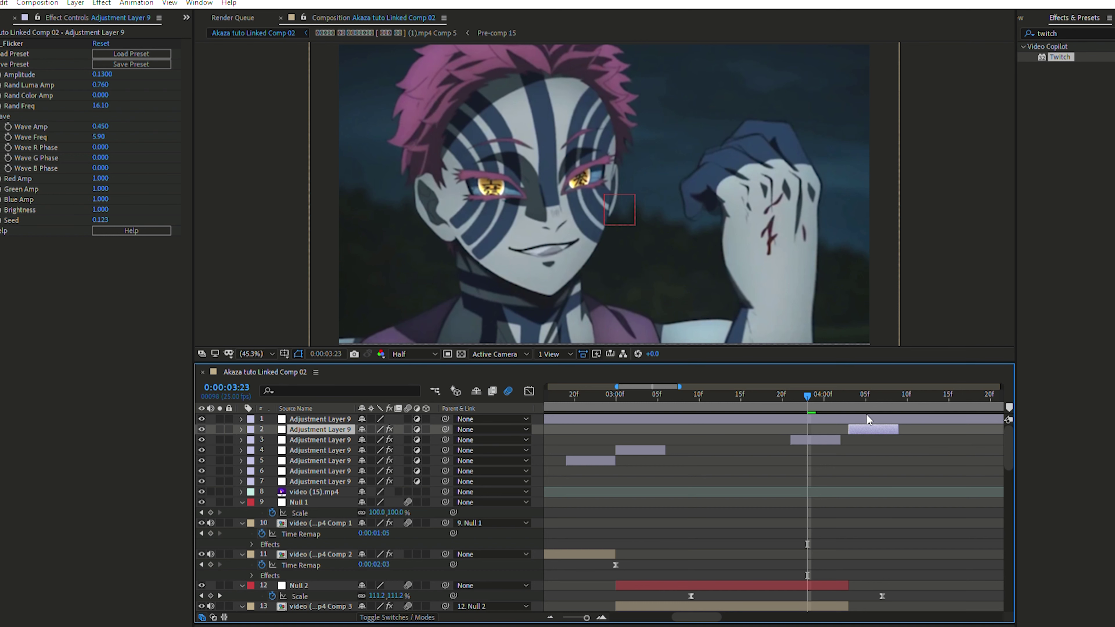
pyautogui.moveTo(817, 393); pyautogui.dragTo(810, 426)
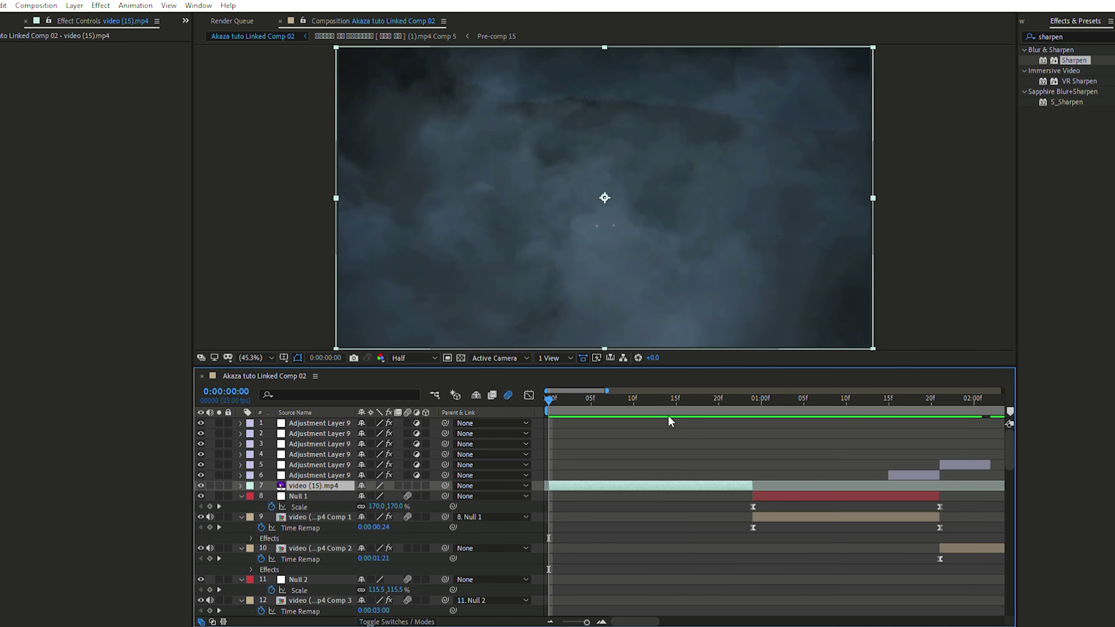
# Play and scrub through the opening video (15).mp4 clip and Comp 1 to check their image quality.
pyautogui.moveTo(564, 395); pyautogui.dragTo(527, 493)
pyautogui.moveTo(604, 398); pyautogui.dragTo(854, 474)
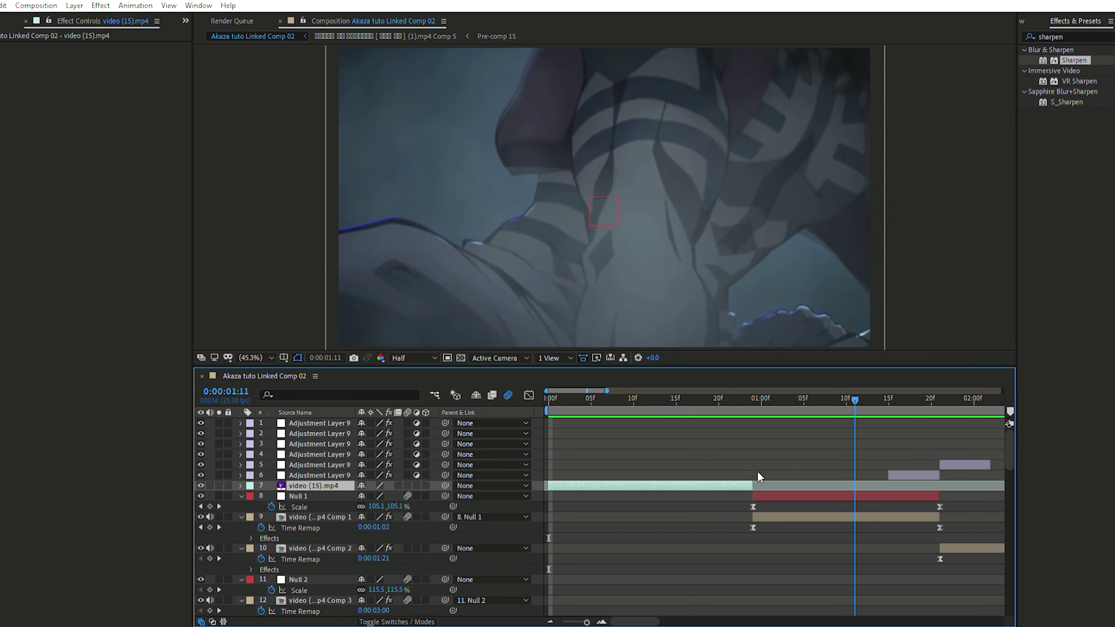
pyautogui.moveTo(759, 477); pyautogui.dragTo(544, 483)
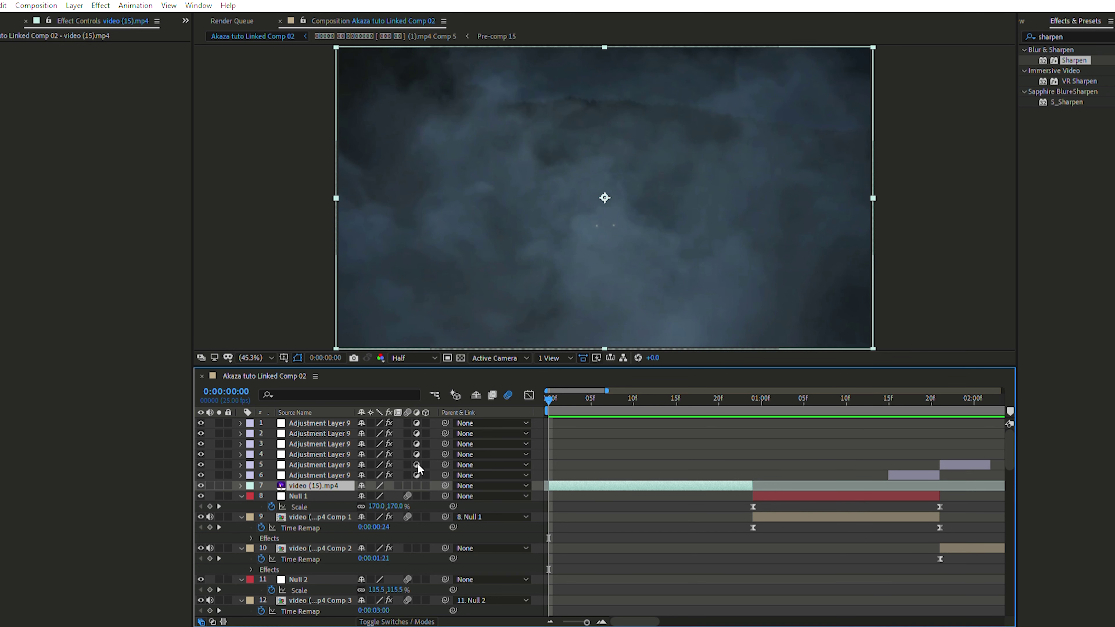
pyautogui.press('space')
pyautogui.moveTo(602, 484); pyautogui.dragTo(547, 402)
pyautogui.moveTo(548, 496); pyautogui.dragTo(566, 424)
pyautogui.moveTo(566, 397); pyautogui.dragTo(551, 491)
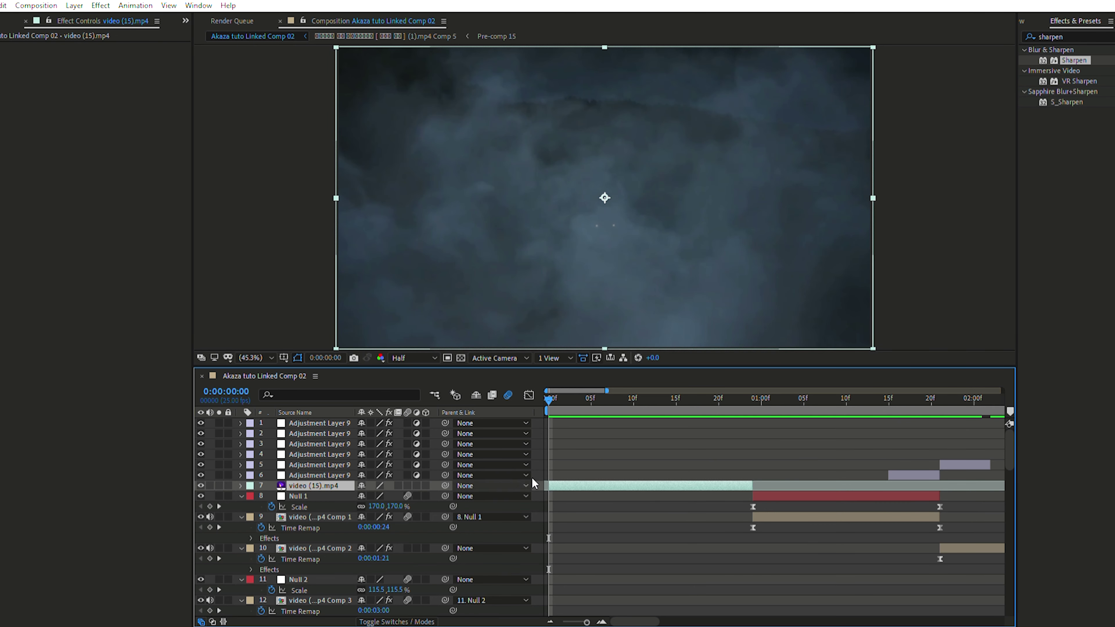
# Create an adjustment layer from the composition start with the Sharpen effect and move it to the top of the layer stack.
pyautogui.click(616, 399)
pyautogui.hotkey('ctrl', 'alt', 'y')
pyautogui.moveTo(558, 397); pyautogui.dragTo(543, 496)
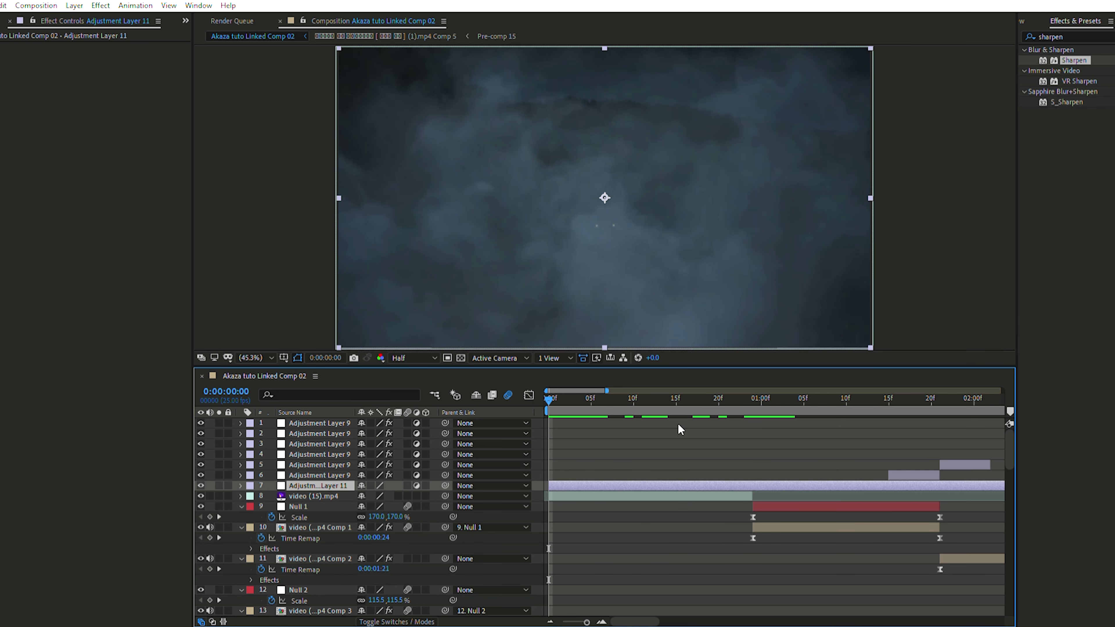
pyautogui.moveTo(1073, 61); pyautogui.dragTo(644, 483)
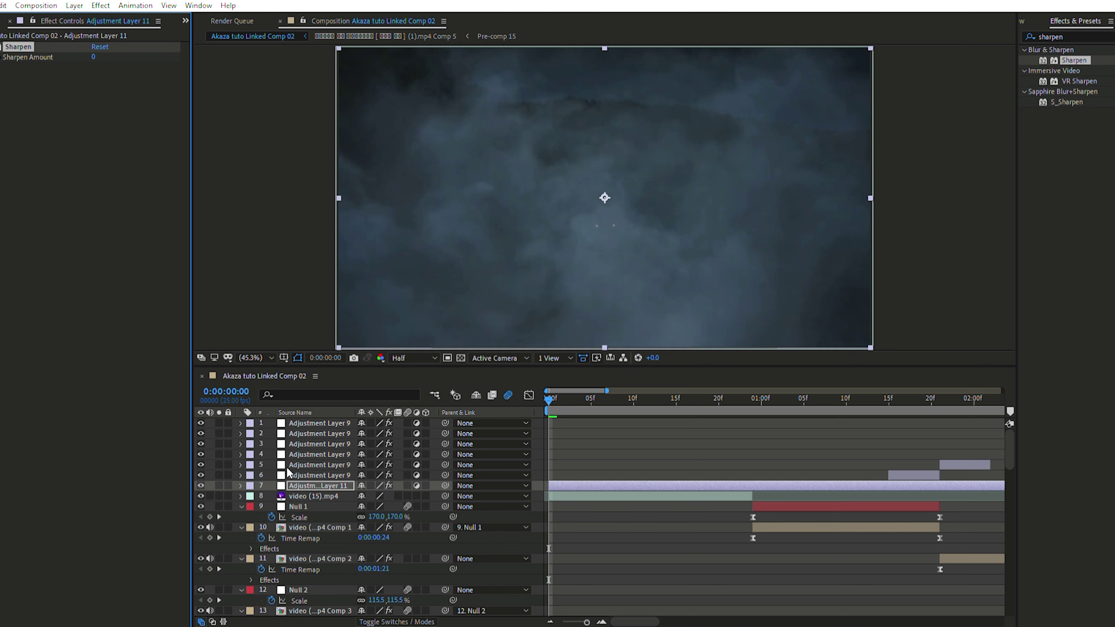
pyautogui.moveTo(321, 484); pyautogui.dragTo(314, 410)
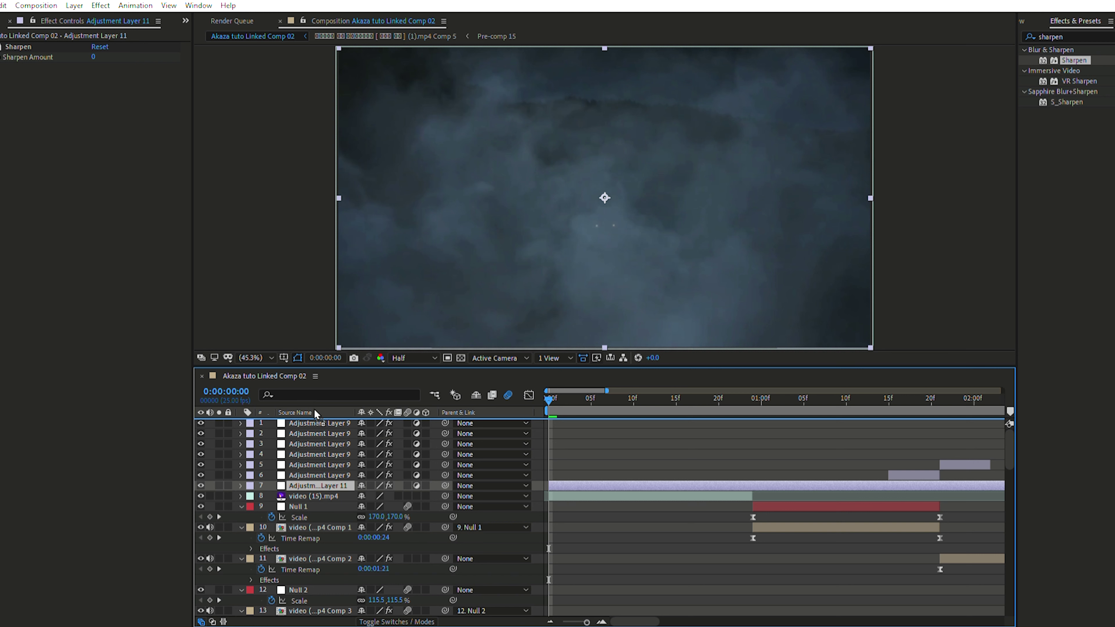
pyautogui.hotkey('ctrl', 'shift', ']')
# Set the Sharpen Amount to 60 on the top adjustment layer and check the opening frames.
pyautogui.click(99, 56)
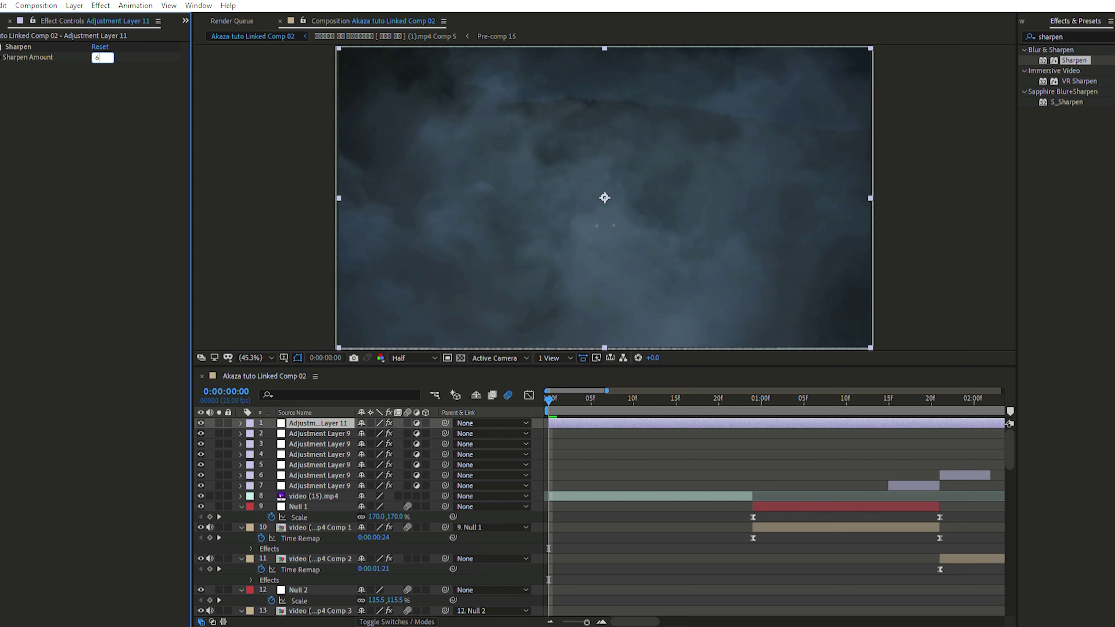
pyautogui.click(103, 49)
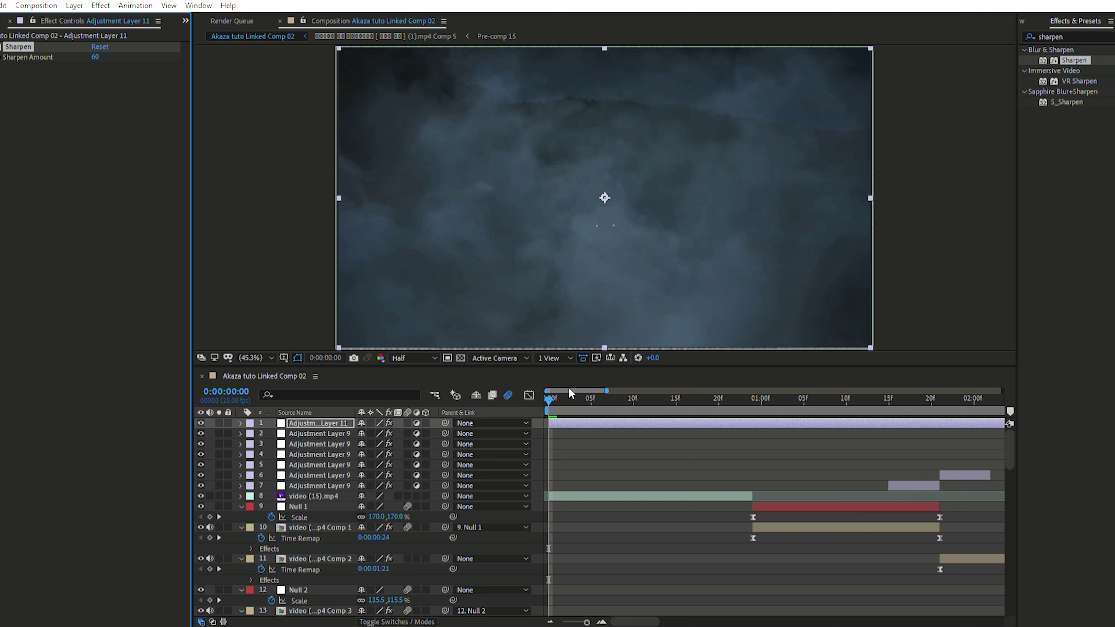
pyautogui.moveTo(622, 399); pyautogui.dragTo(466, 415)
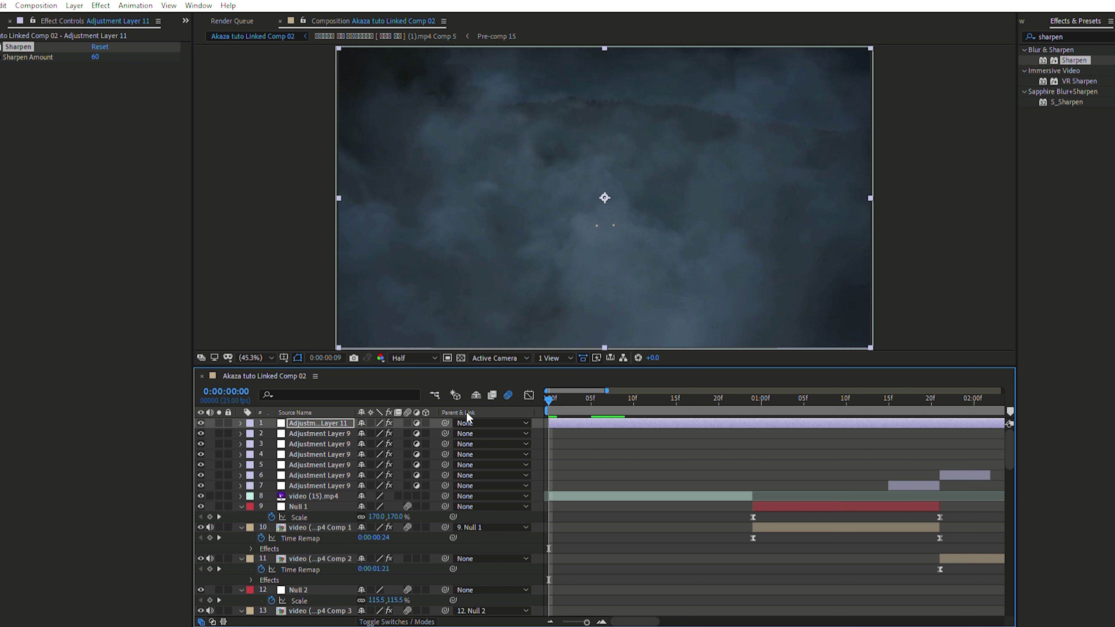
pyautogui.moveTo(567, 398); pyautogui.dragTo(516, 455)
# Find the Unsharp Mask effect and apply it twice to the top adjustment layer.
pyautogui.click(1042, 36)
pyautogui.write('unsh')
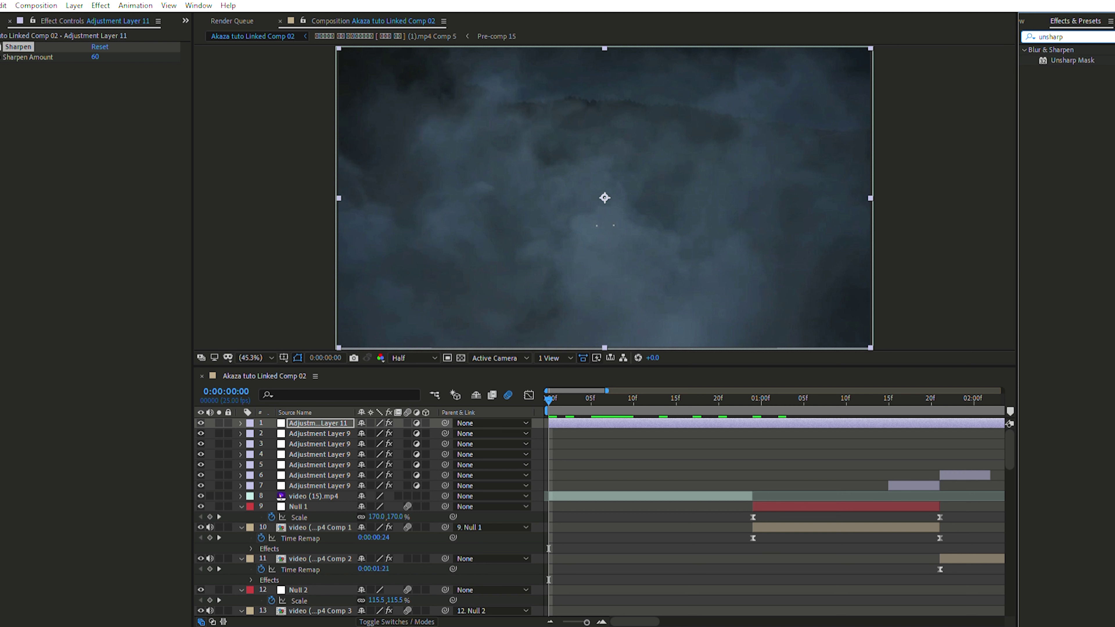
pyautogui.moveTo(1072, 60); pyautogui.dragTo(756, 423)
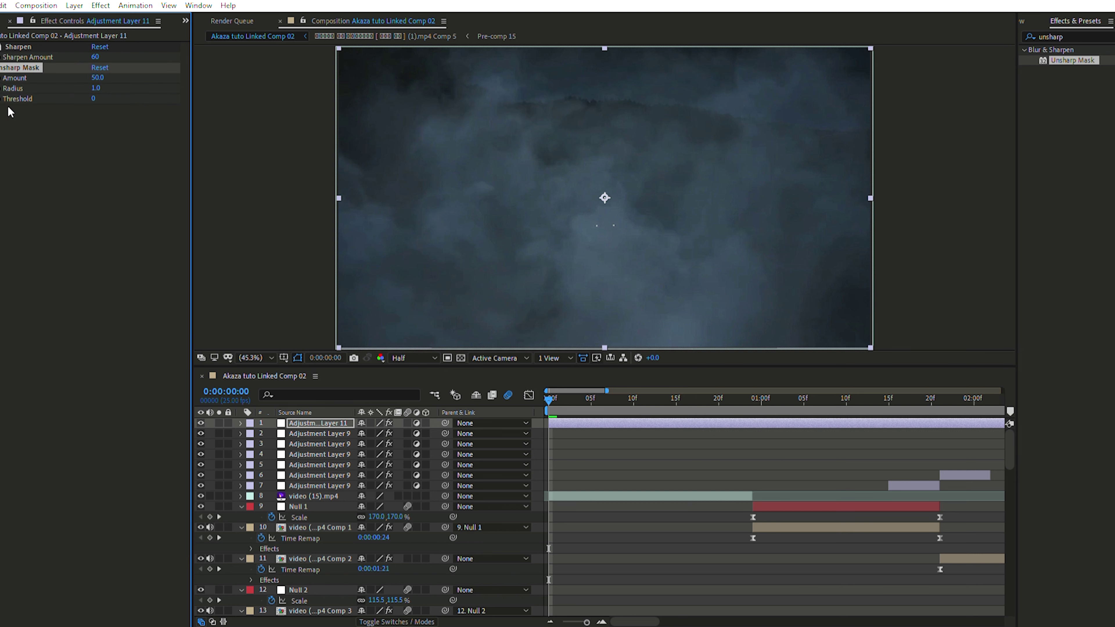
pyautogui.moveTo(1072, 60); pyautogui.dragTo(728, 423)
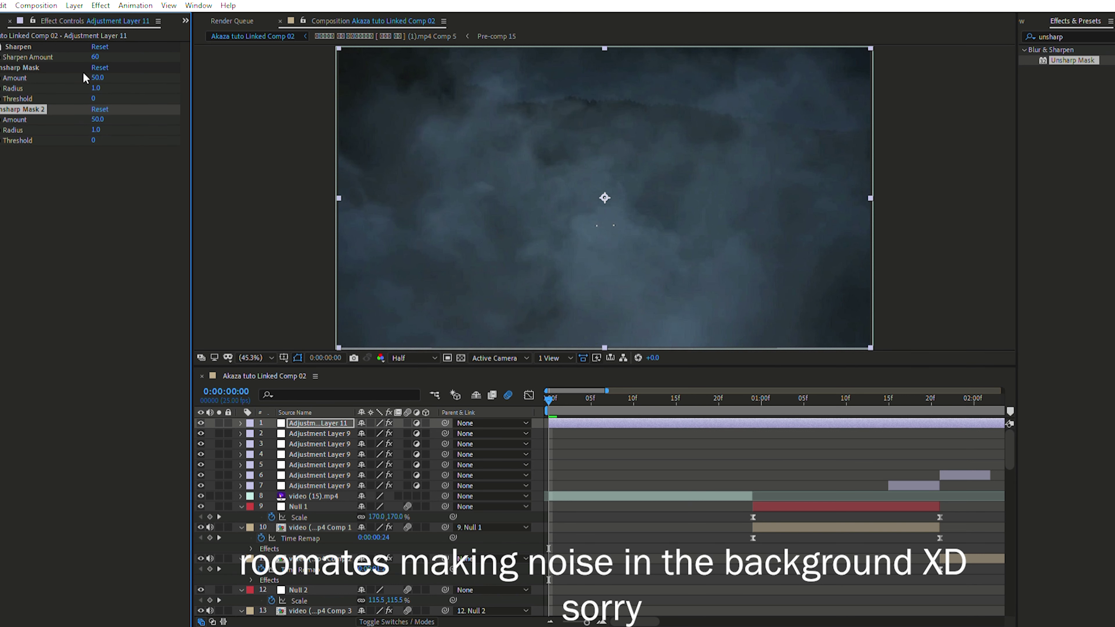
# Set the first Unsharp Mask's Amount to 20 and Radius to 30.
pyautogui.click(101, 75)
pyautogui.write('20')
pyautogui.press('Return')
pyautogui.press('Tab')
pyautogui.write('30')
pyautogui.press('Return')
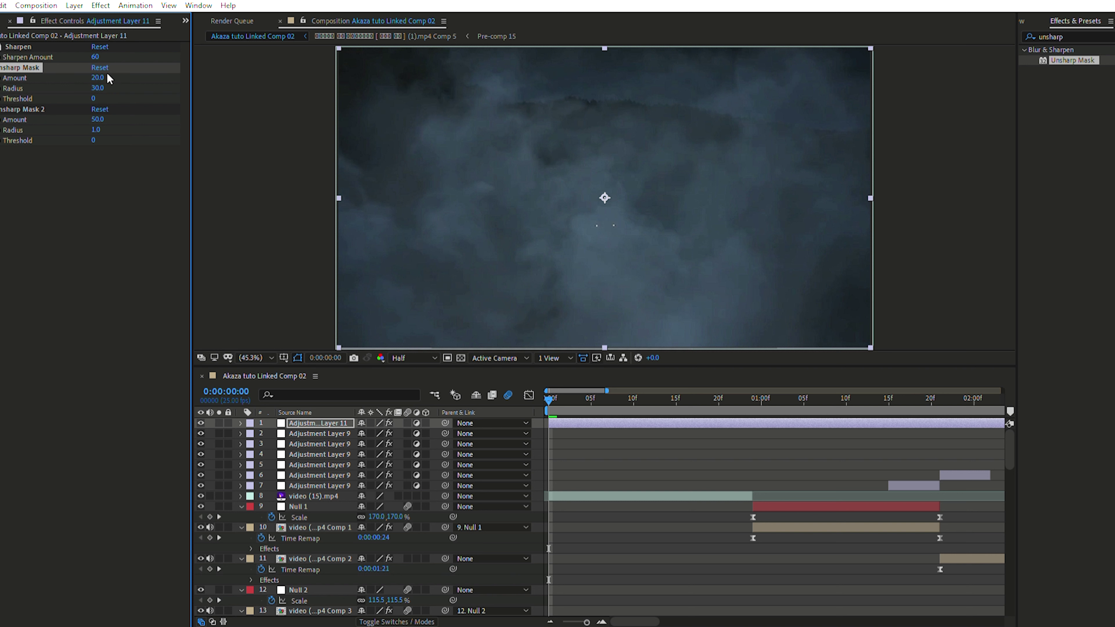
# Set the second Unsharp Mask's Amount to 60 and Radius to 100.
pyautogui.click(108, 115)
pyautogui.write('60')
pyautogui.press('Tab')
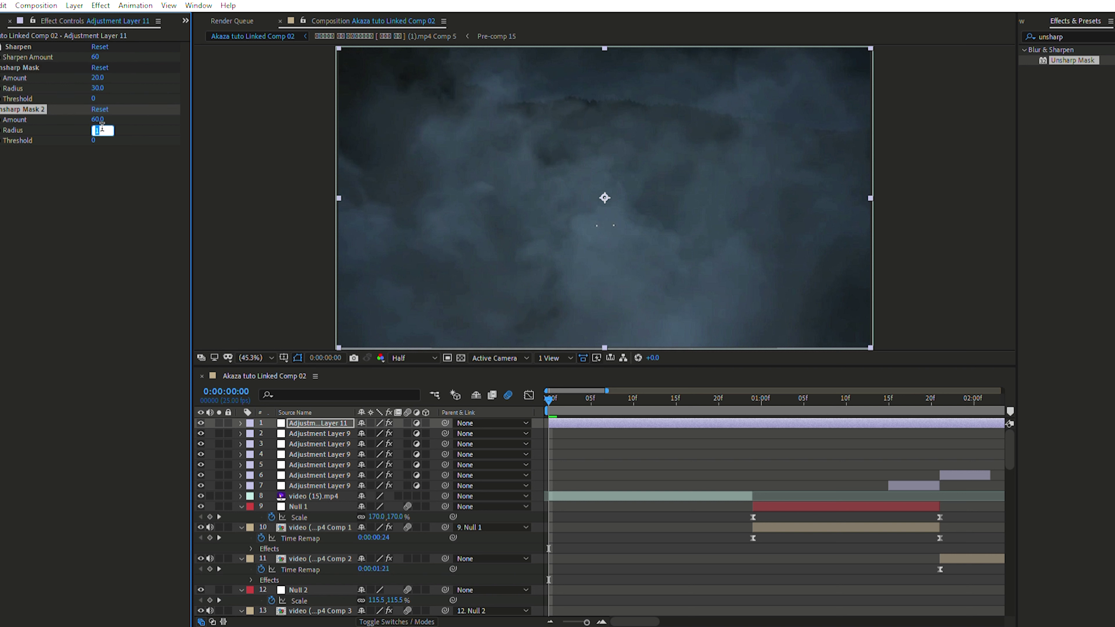
pyautogui.press('Return')
# Compare Comp 1's picture with the sharpening adjustment layer hidden and shown at several frames.
pyautogui.moveTo(795, 400); pyautogui.dragTo(863, 424)
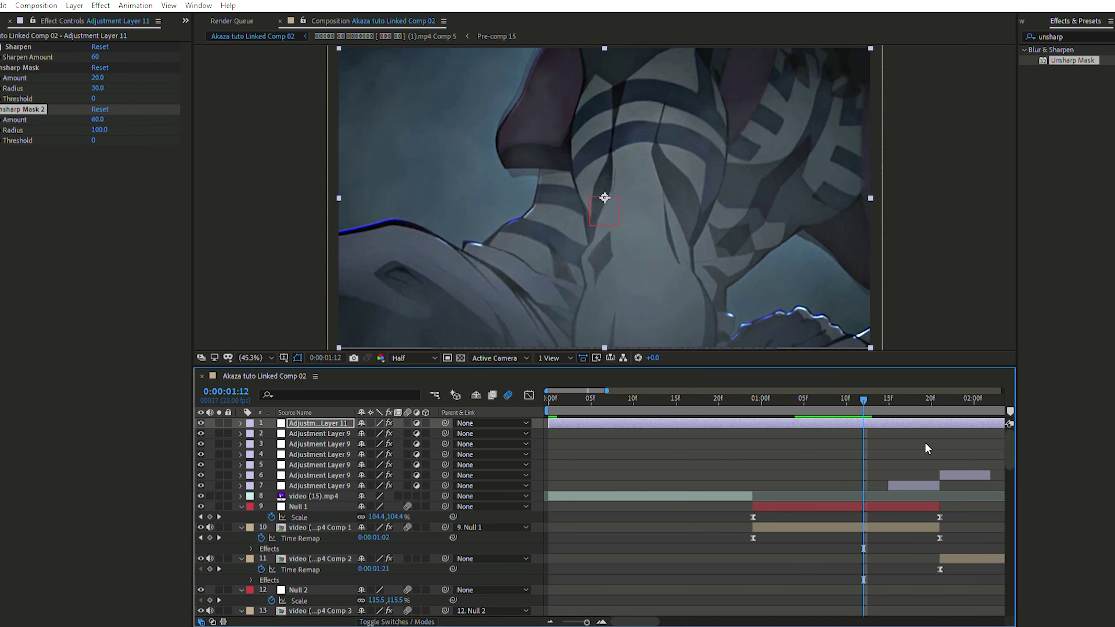
pyautogui.click(200, 422)
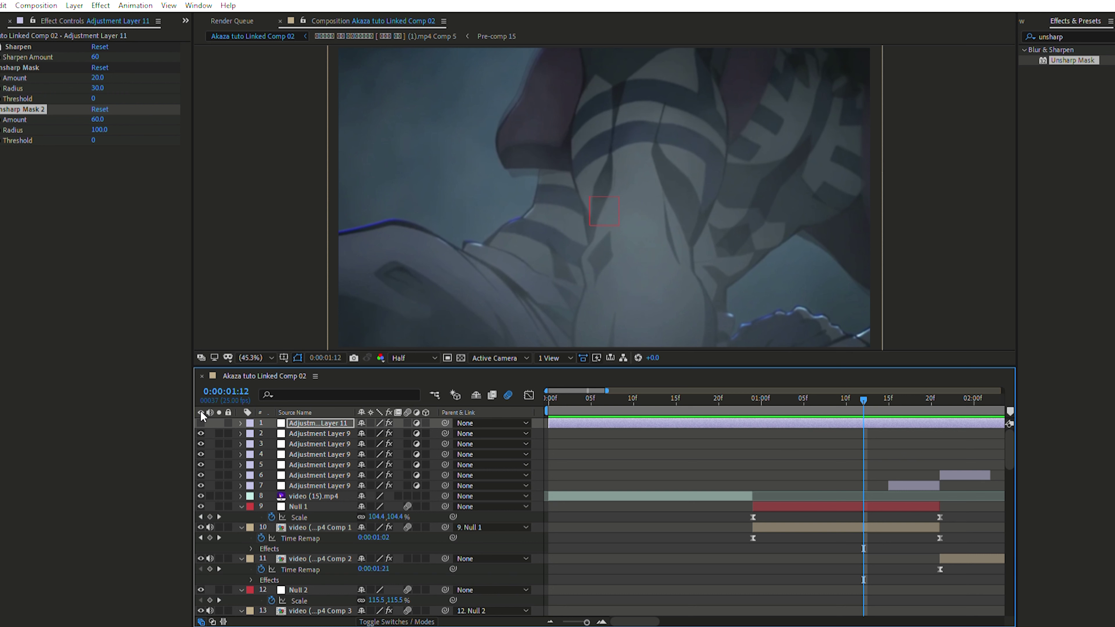
pyautogui.click(200, 423)
pyautogui.click(201, 422)
pyautogui.click(200, 413)
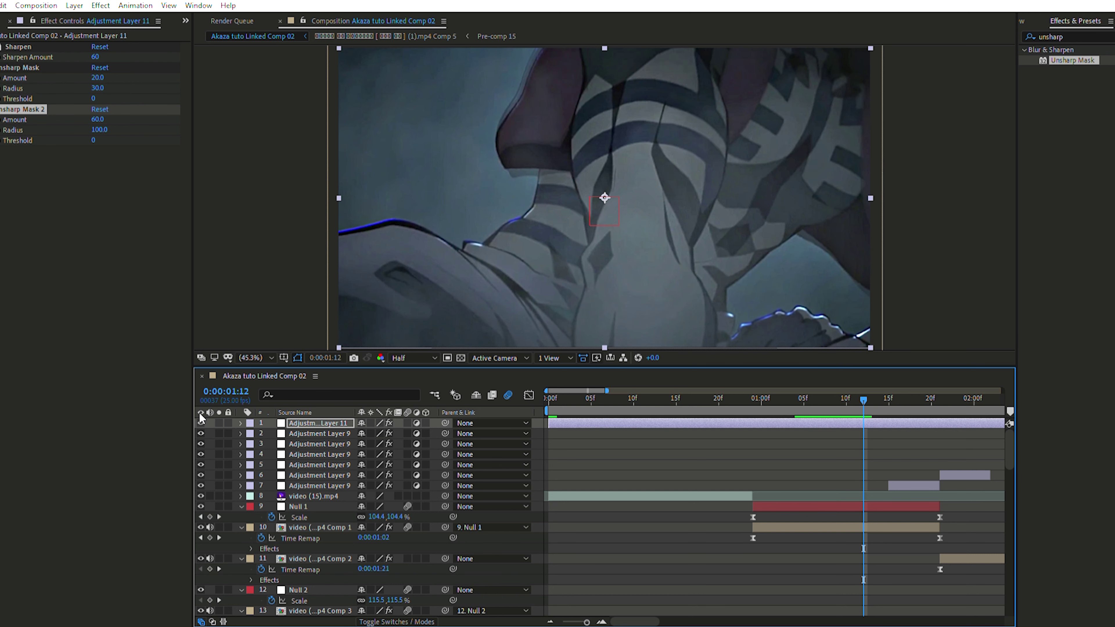
pyautogui.click(200, 421)
pyautogui.click(200, 421)
pyautogui.click(200, 413)
pyautogui.click(200, 413)
pyautogui.moveTo(914, 406); pyautogui.dragTo(757, 459)
pyautogui.click(200, 422)
pyautogui.click(201, 422)
# Add a new adjustment layer above the sharpening adjustment layer.
pyautogui.press('pageup')
pyautogui.click(749, 495)
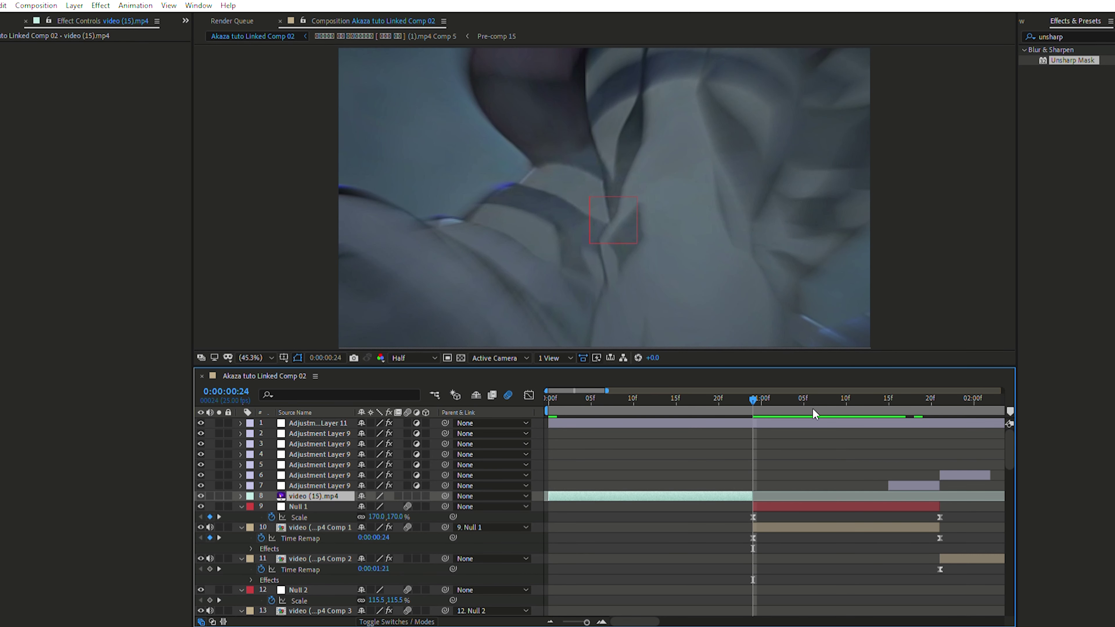
pyautogui.click(808, 423)
pyautogui.hotkey('ctrl', 'alt', 'y')
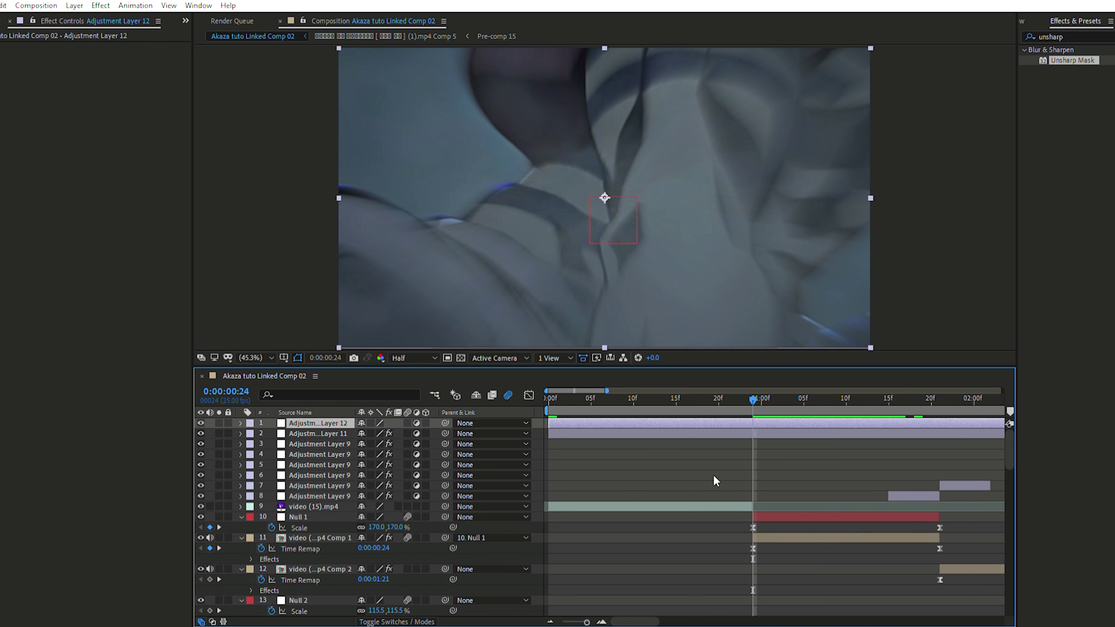
# Apply Detail-preserving Upscale to the new top adjustment layer and check the picture at 0:00:01:04.
pyautogui.click(1084, 36)
pyautogui.write('detail')
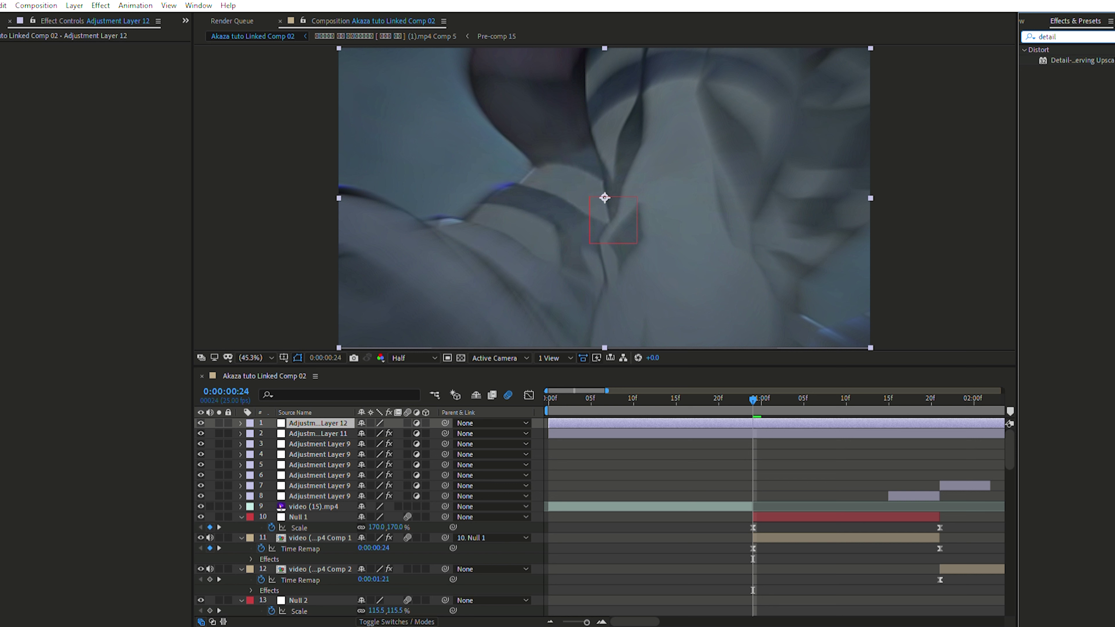
pyautogui.moveTo(1079, 60); pyautogui.dragTo(1043, 230)
pyautogui.moveTo(850, 419); pyautogui.dragTo(850, 422)
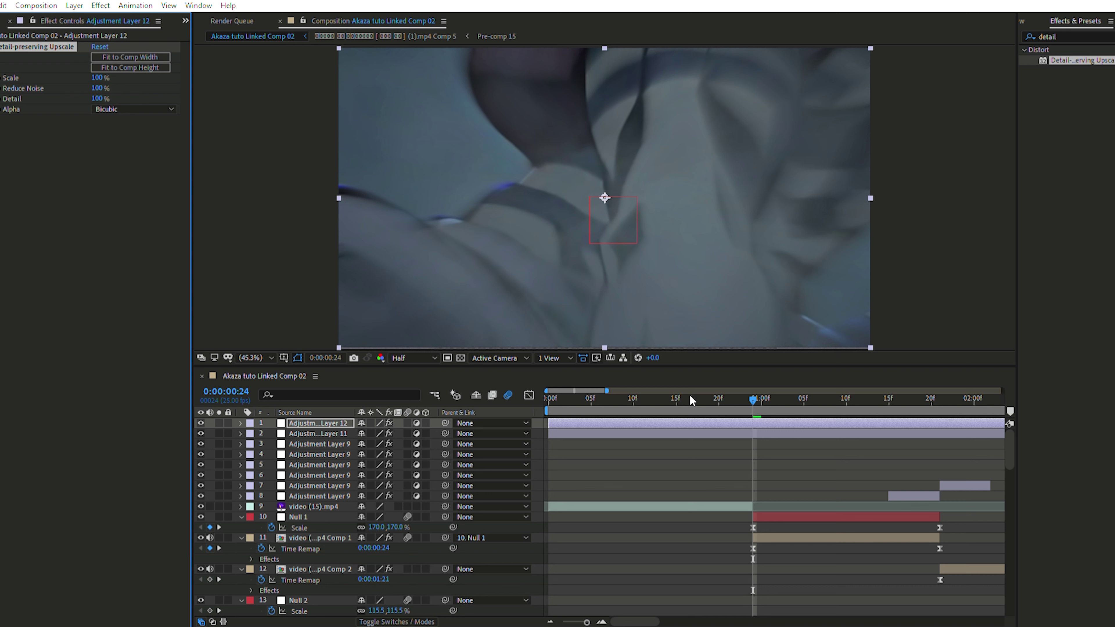
pyautogui.moveTo(754, 391); pyautogui.dragTo(799, 409)
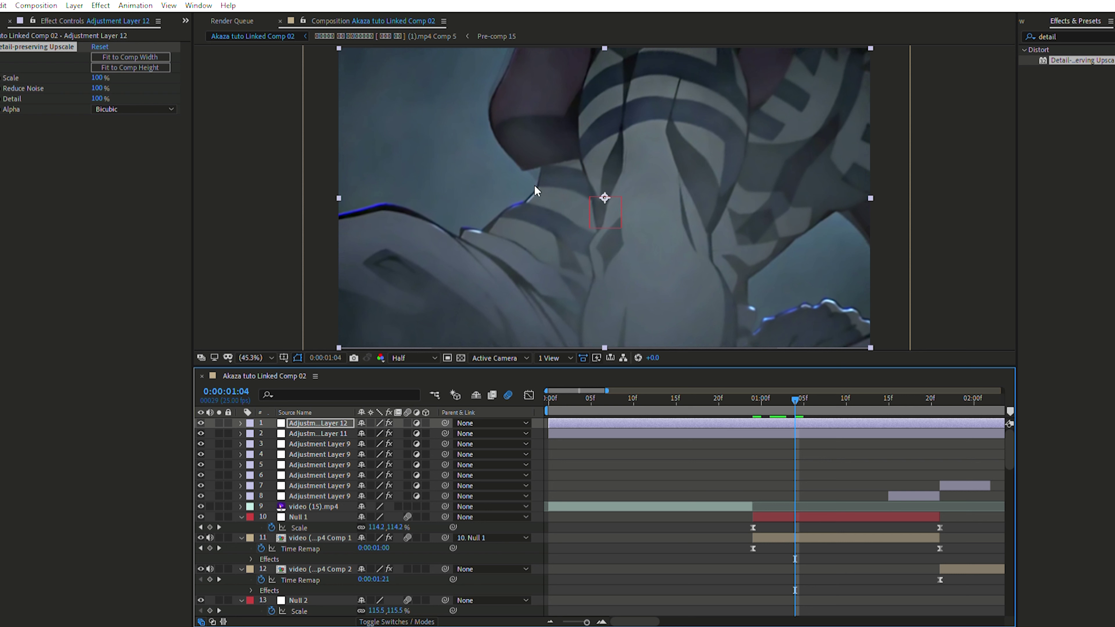
pyautogui.moveTo(784, 399); pyautogui.dragTo(754, 414)
pyautogui.click(761, 432)
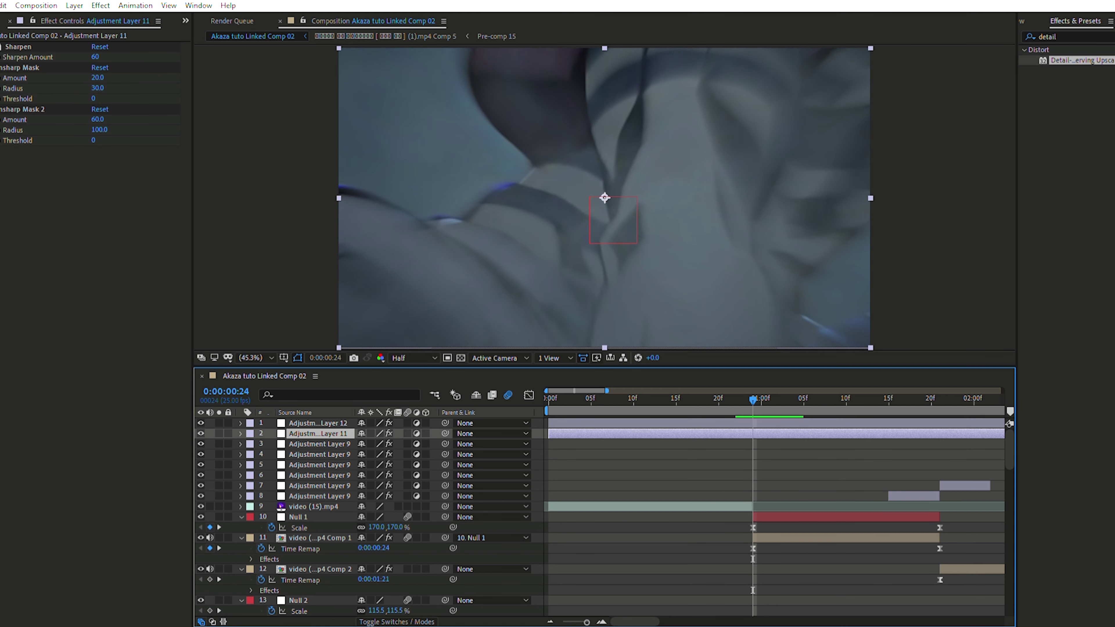
pyautogui.click(773, 426)
pyautogui.click(775, 430)
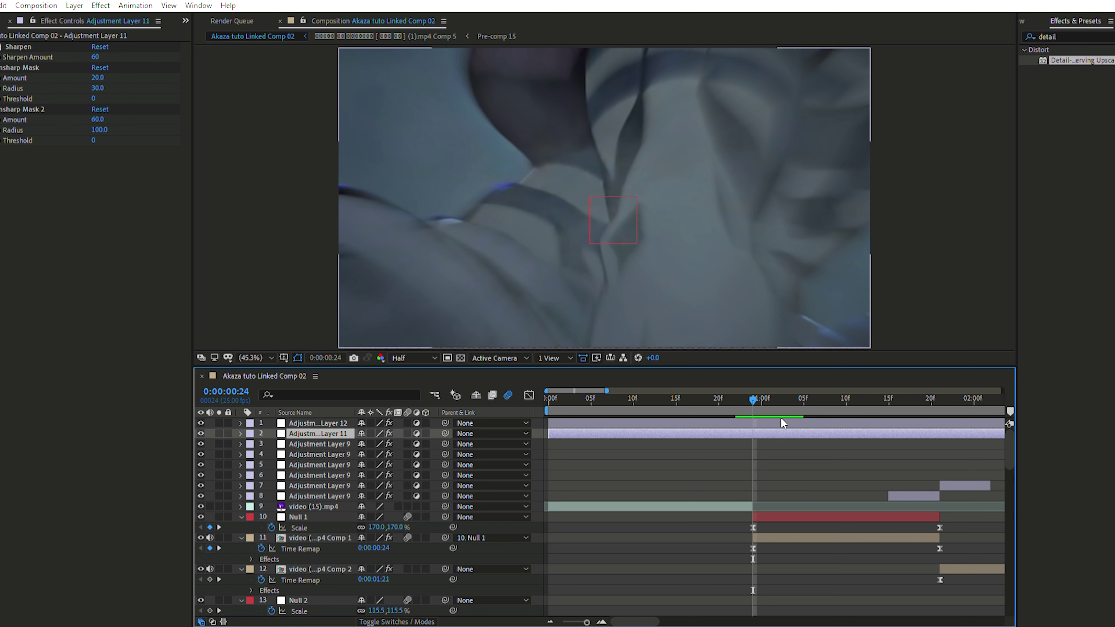
pyautogui.click(800, 513)
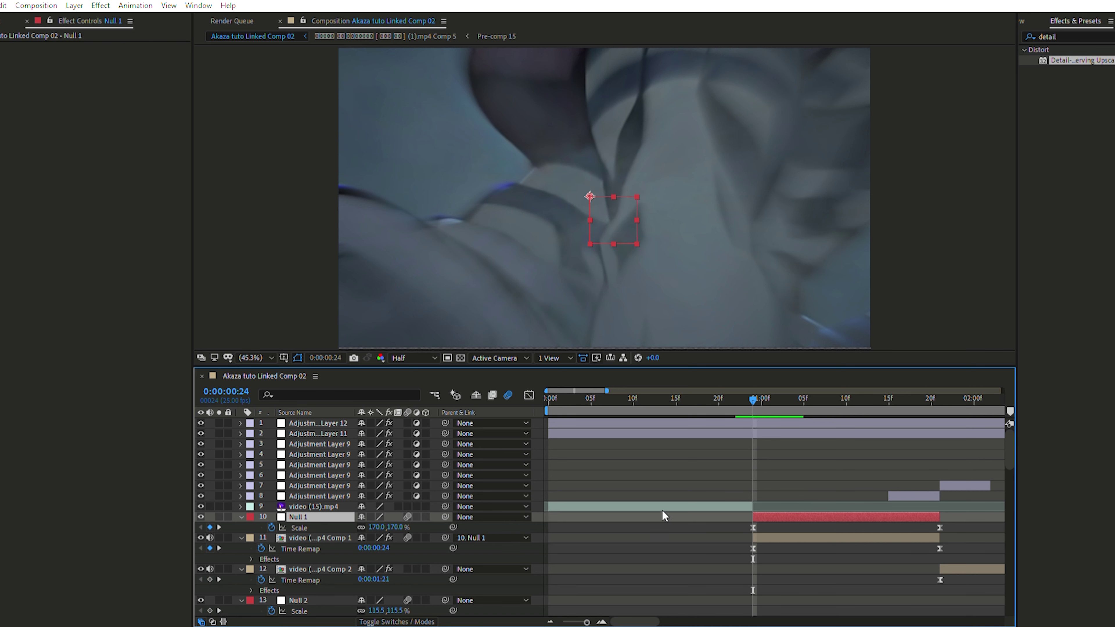
# Add a new adjustment layer and move it to the top of the layer stack.
pyautogui.click(570, 509)
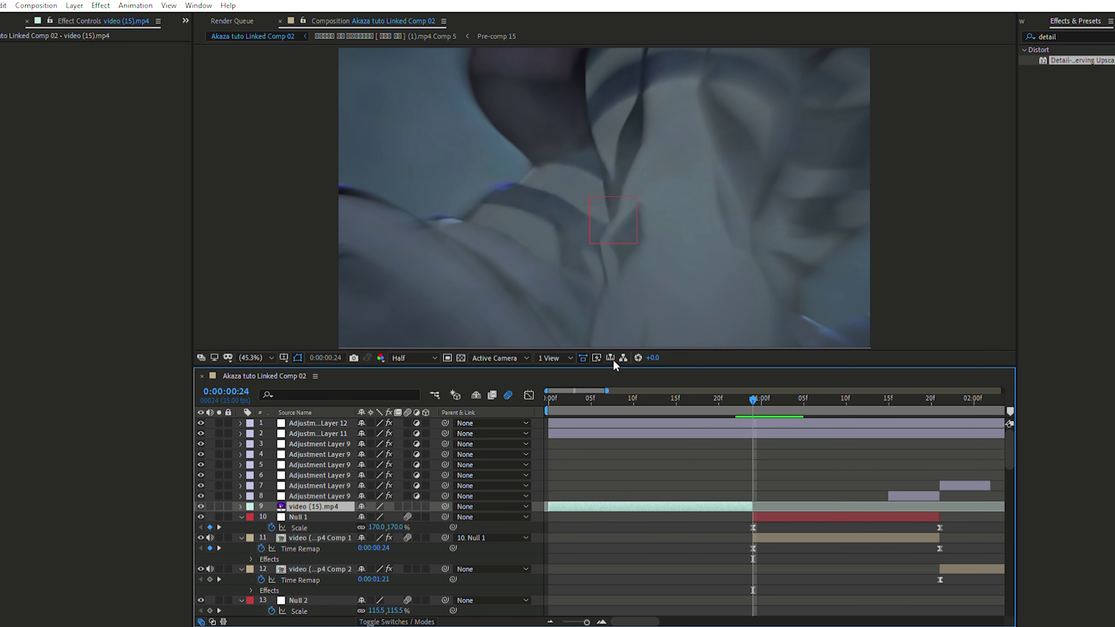
pyautogui.hotkey('ctrl', 'alt', 'y')
pyautogui.moveTo(345, 500); pyautogui.dragTo(337, 417)
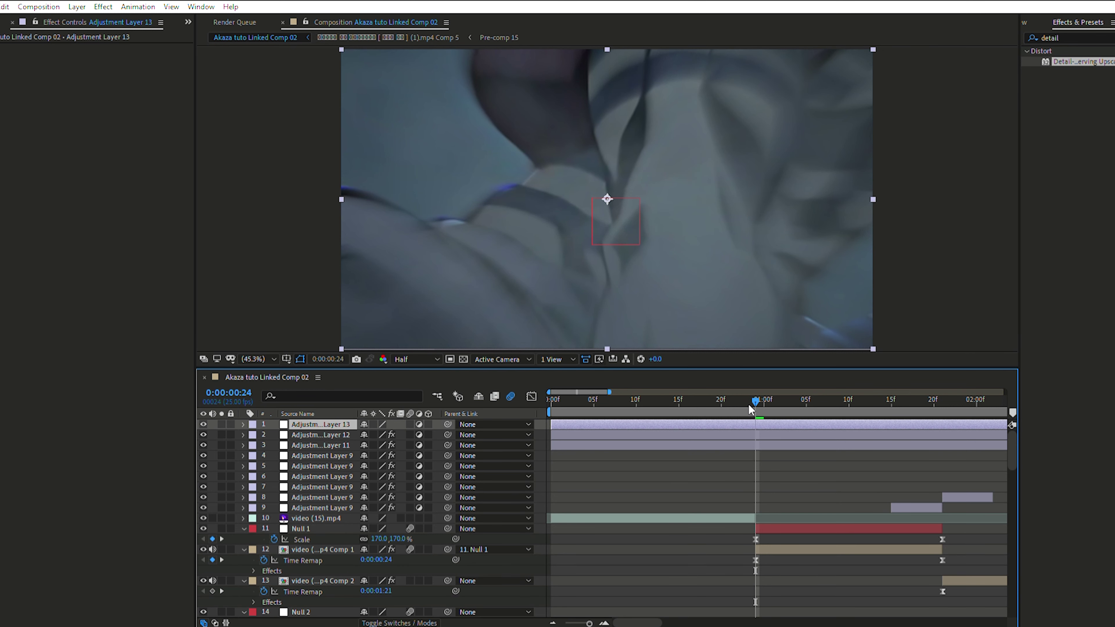
# Apply the Curves effect to the new top adjustment layer and show the frame at 0:00:01:04.
pyautogui.moveTo(729, 400); pyautogui.dragTo(759, 449)
pyautogui.click(1095, 35)
pyautogui.write('curves')
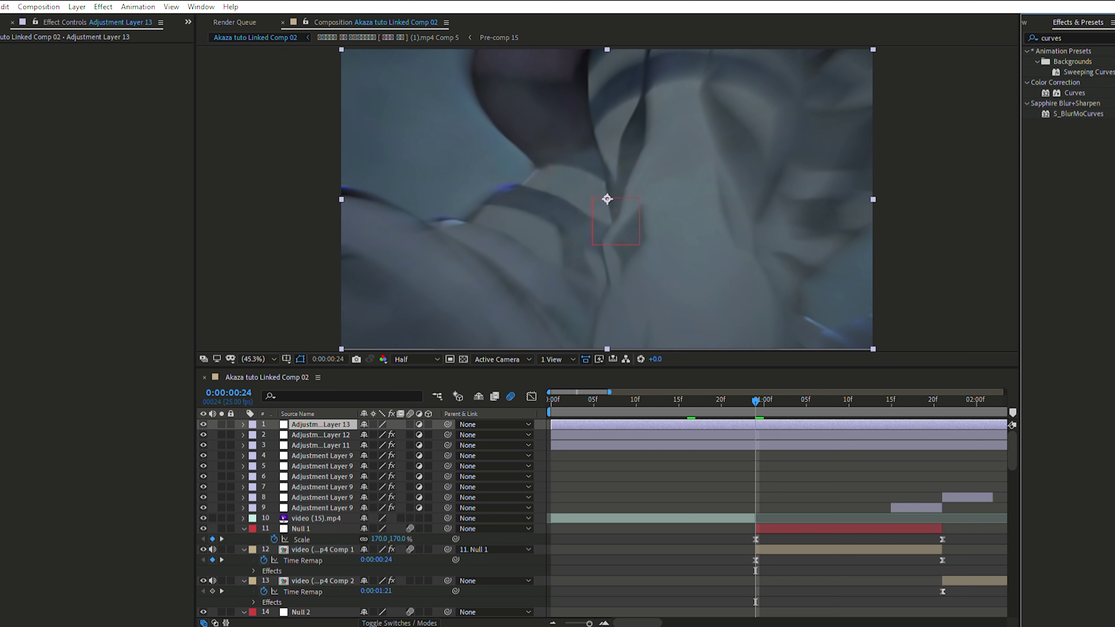
pyautogui.moveTo(1074, 93); pyautogui.dragTo(796, 403)
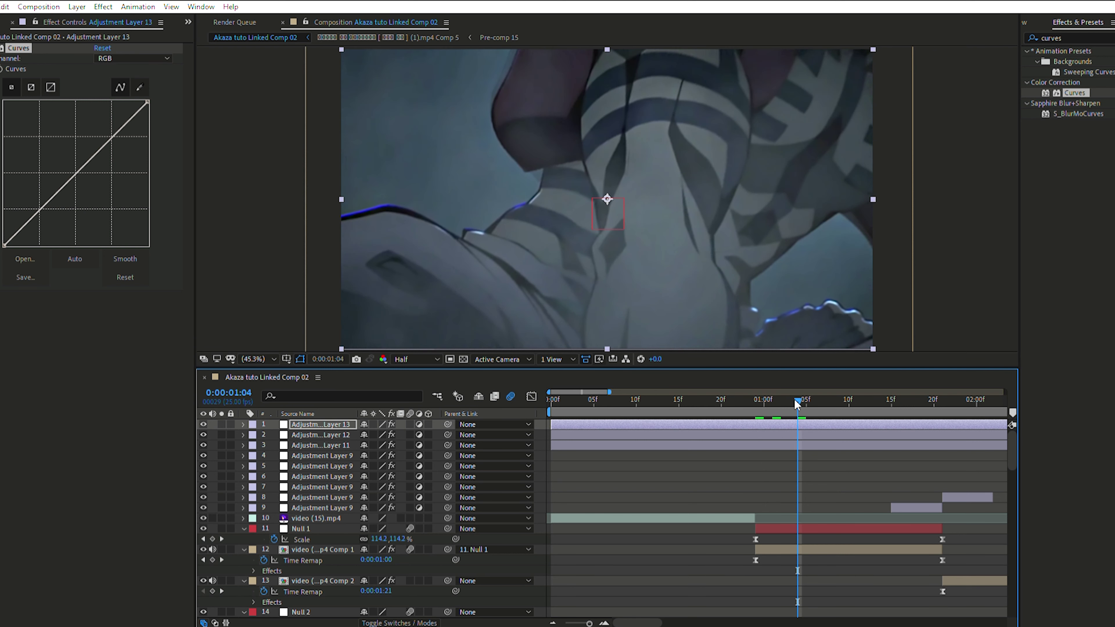
# Add points along the RGB curve and shape it into an S-curve, raising the midtones and highlights.
pyautogui.click(43, 203)
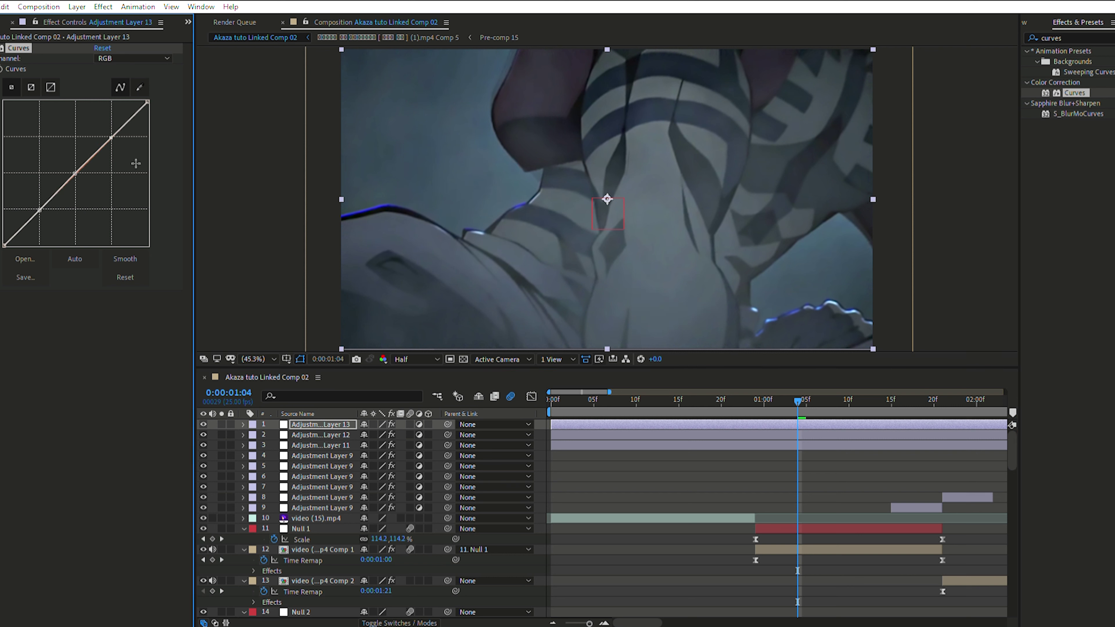
pyautogui.moveTo(77, 158); pyautogui.dragTo(102, 111)
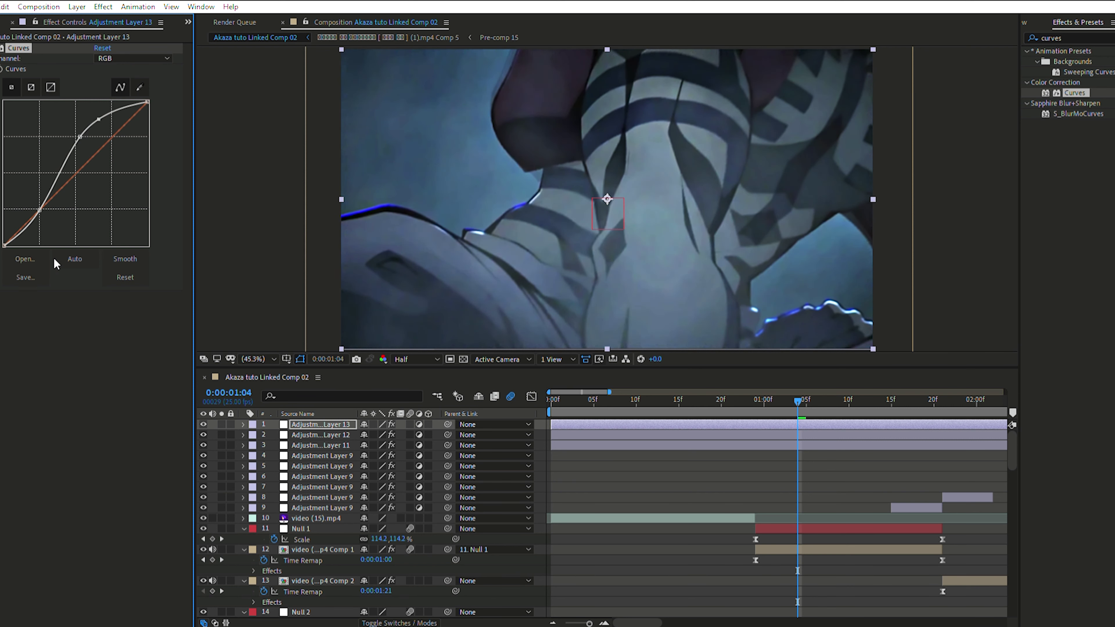
pyautogui.moveTo(49, 206)
pyautogui.mouseDown()
pyautogui.moveTo(24, 199)
pyautogui.moveTo(32, 216)
pyautogui.moveTo(50, 199)
pyautogui.moveTo(31, 204)
pyautogui.moveTo(44, 222)
pyautogui.moveTo(53, 201)
pyautogui.moveTo(31, 184)
pyautogui.moveTo(47, 214)
pyautogui.moveTo(59, 204)
pyautogui.moveTo(47, 193)
pyautogui.moveTo(35, 199)
pyautogui.moveTo(53, 210)
pyautogui.moveTo(40, 202)
pyautogui.mouseUp()
pyautogui.moveTo(814, 396)
pyautogui.mouseDown()
pyautogui.moveTo(895, 408)
pyautogui.moveTo(801, 404)
pyautogui.moveTo(790, 426)
pyautogui.moveTo(832, 400)
pyautogui.mouseUp()
pyautogui.moveTo(83, 129); pyautogui.dragTo(62, 122)
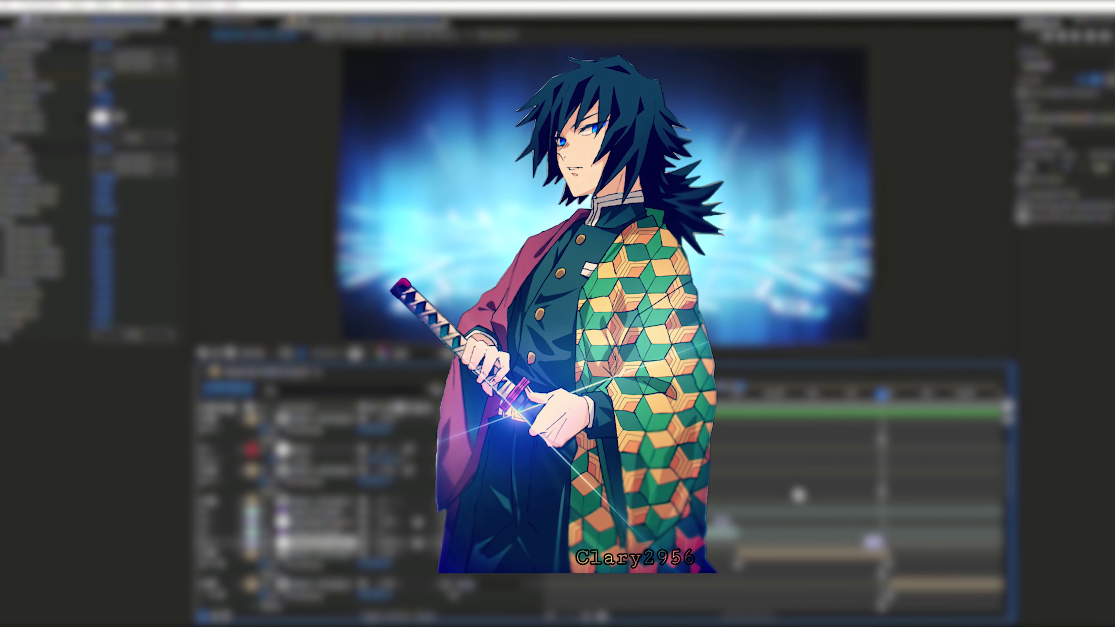
# Add a new adjustment layer starting at the cut between the two clips by splitting it there and deleting its earlier part.
pyautogui.hotkey('ctrl', 'alt', 'y')
pyautogui.hotkey('ctrl', 'shift', 'd')
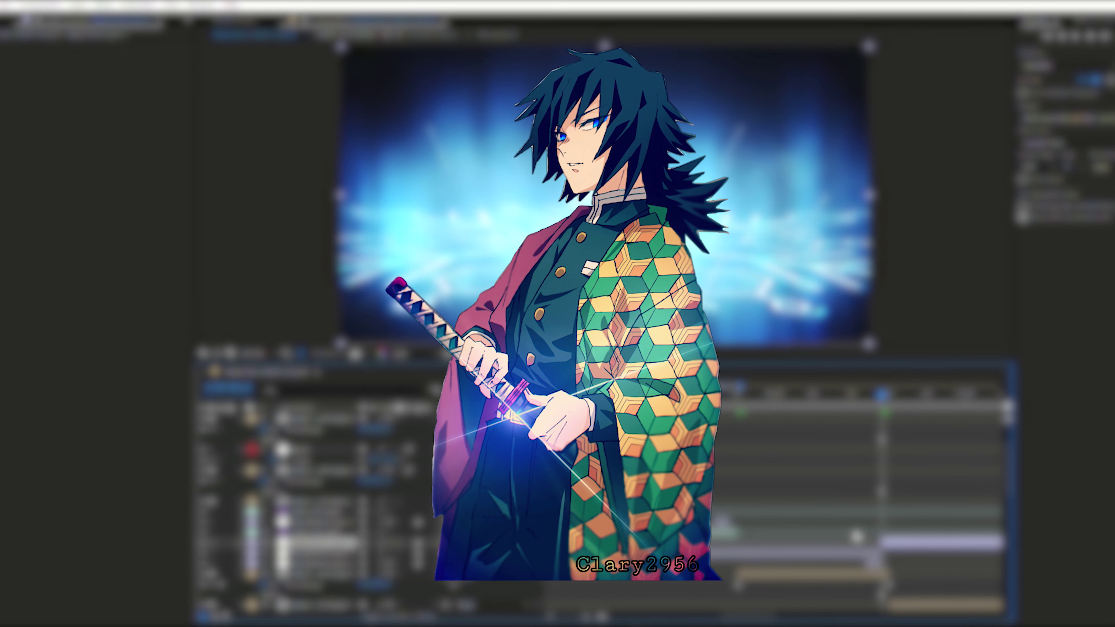
pyautogui.click(858, 549)
pyautogui.press('Delete')
pyautogui.scroll(-2, 883, 457)
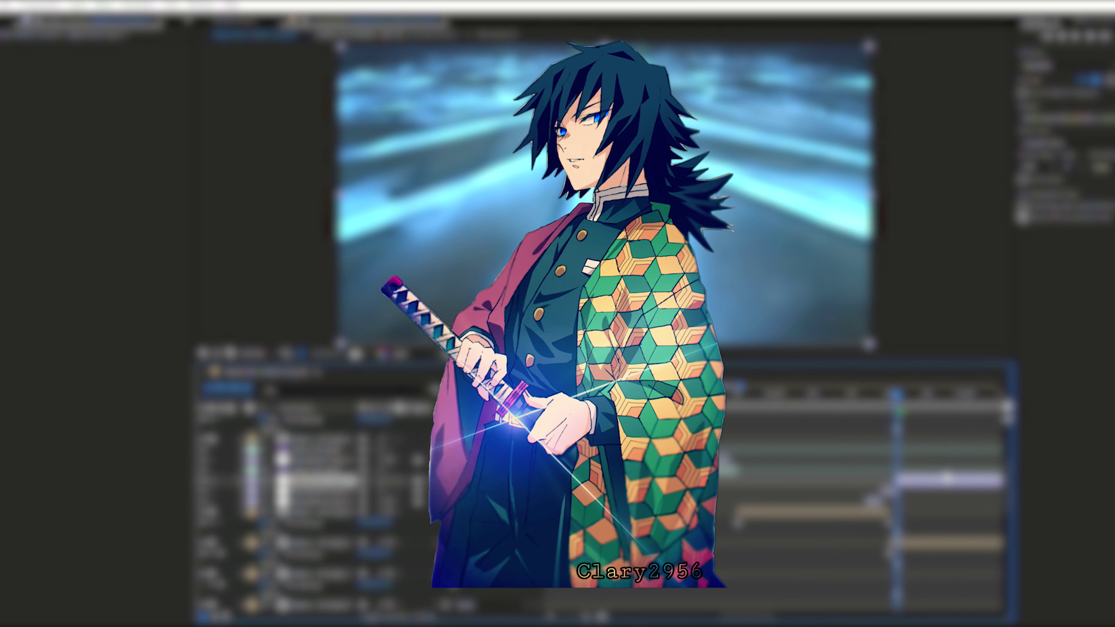